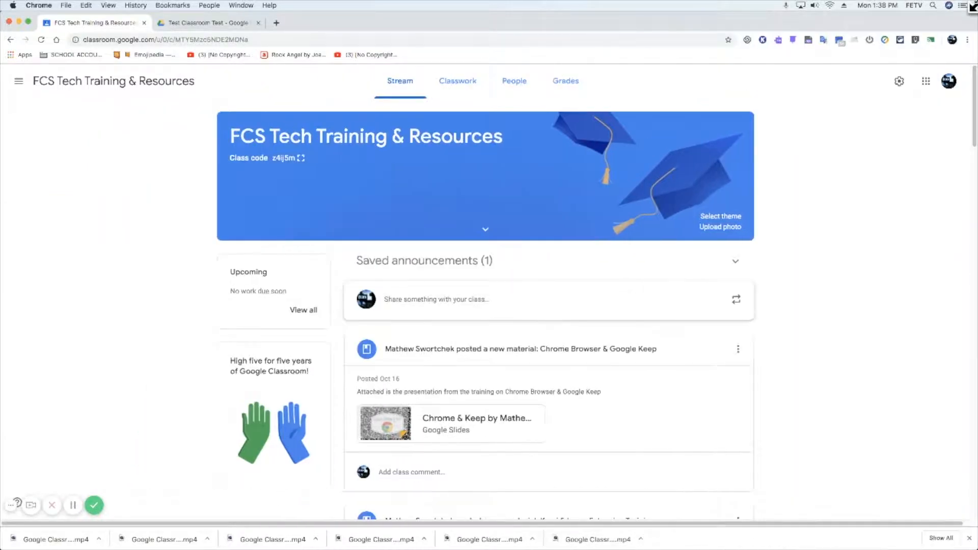
Step: Open the classwork of the FCS Tech Training & Resources class and skim through its topics
click(16, 512)
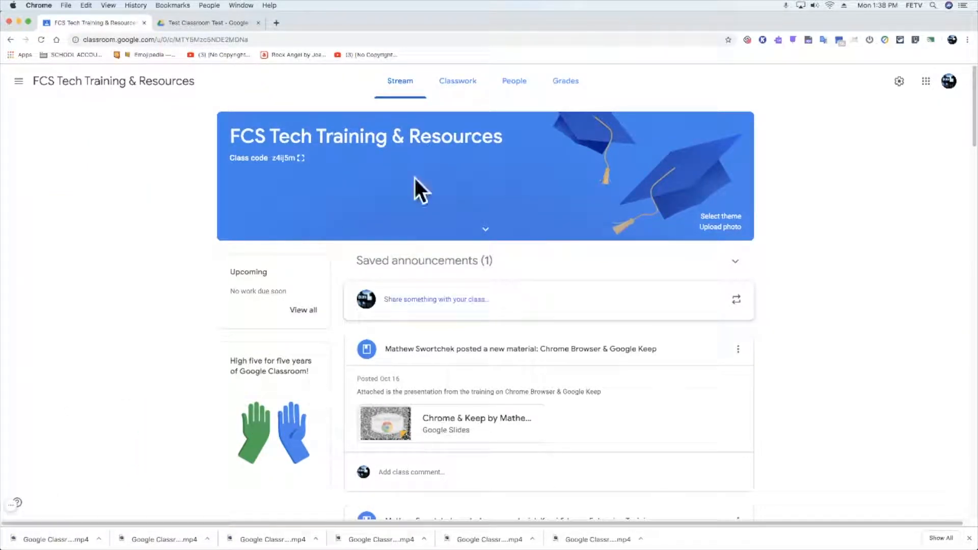
click(447, 86)
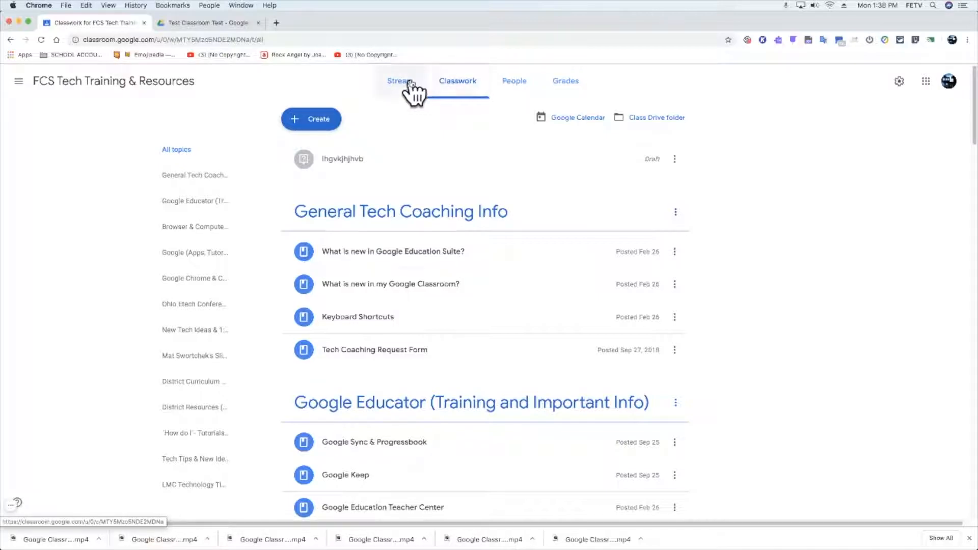
click(406, 85)
click(471, 83)
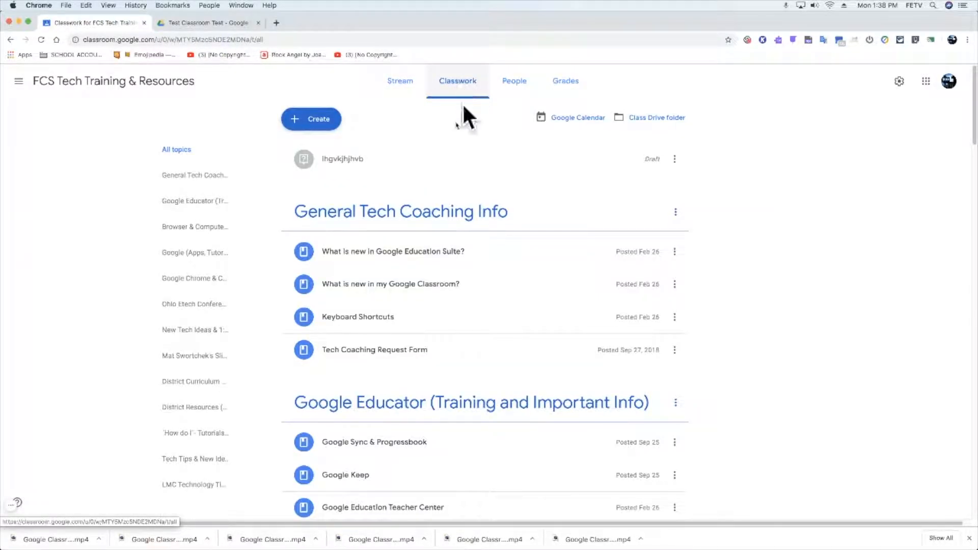
scroll(431, 244, down, 20)
scroll(433, 245, up, 20)
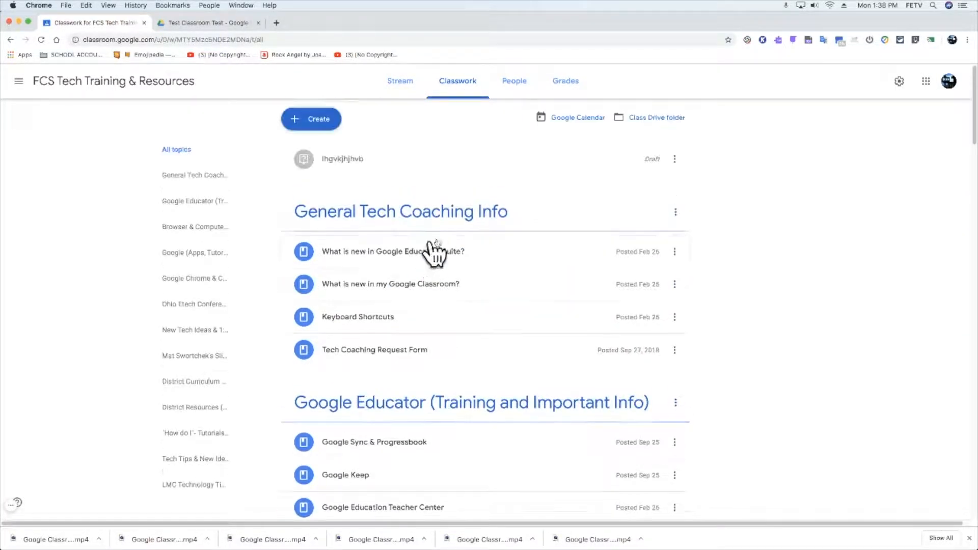
Step: Switch to the Test Classroom class and show its classwork
click(18, 81)
click(88, 270)
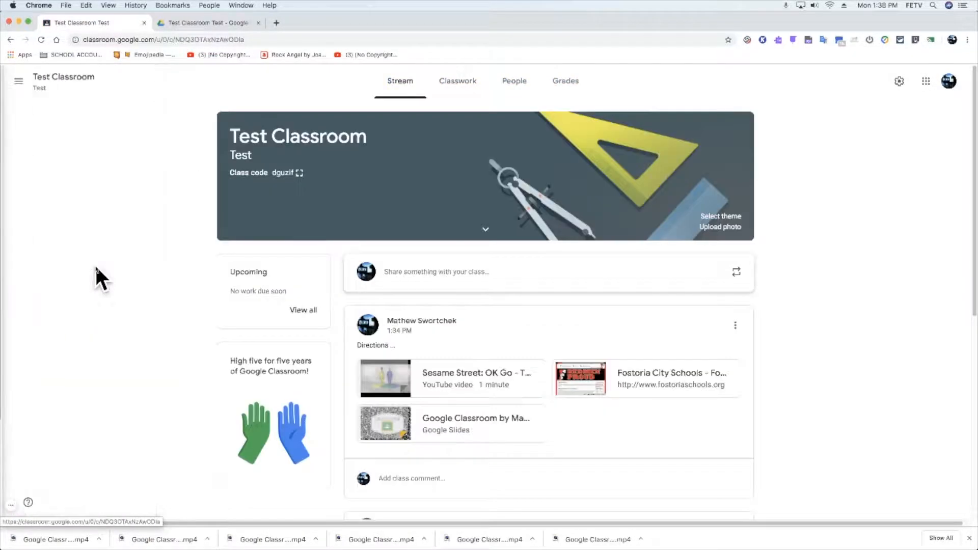
click(461, 84)
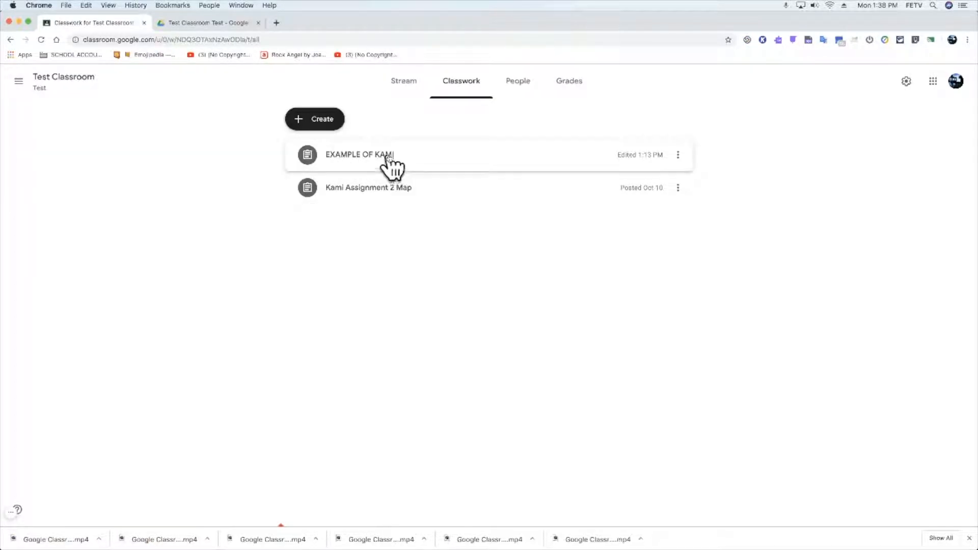
Step: Review the types of classwork items that can be created in Test Classroom, including the topic option
click(315, 123)
click(314, 126)
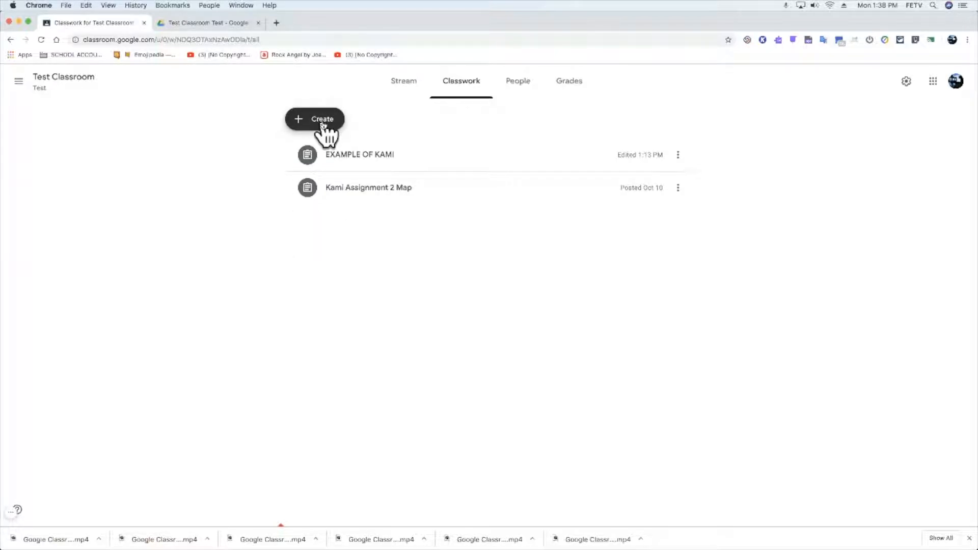
click(323, 123)
click(323, 122)
click(322, 125)
click(415, 131)
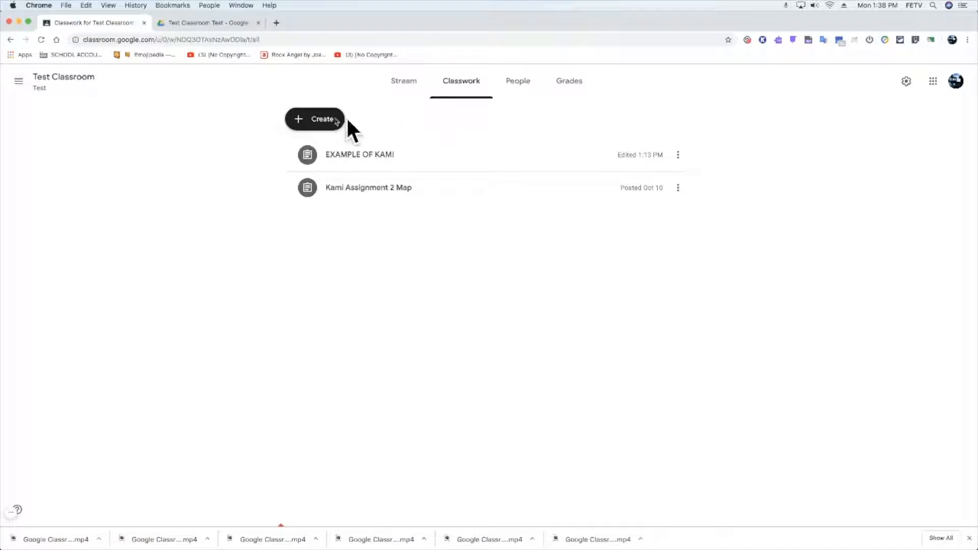
click(321, 125)
click(323, 130)
click(319, 126)
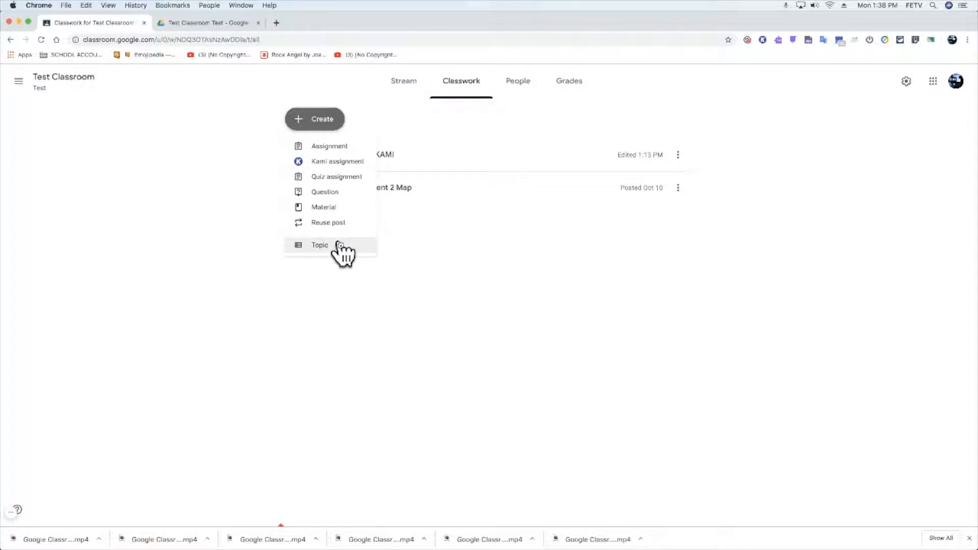
key(Escape)
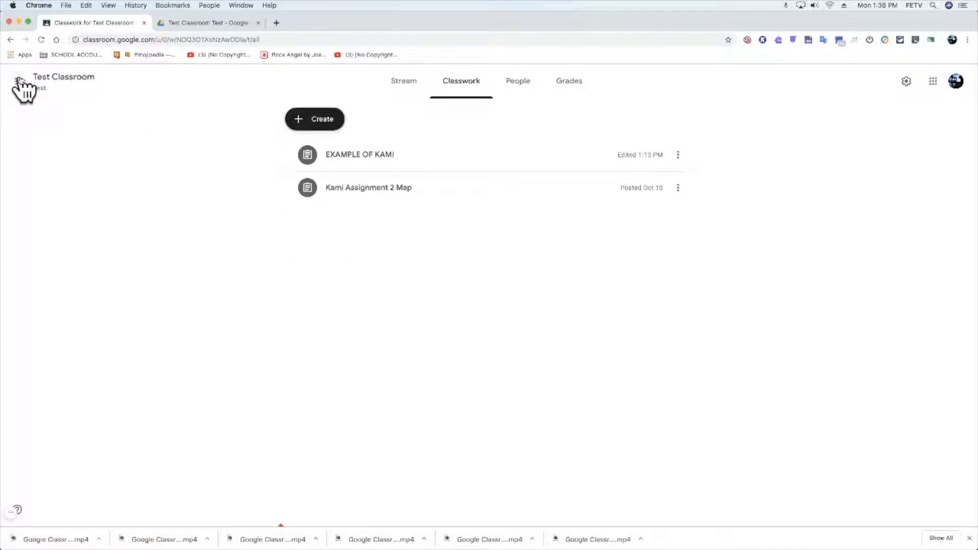
Step: Go back to the FCS Tech Training & Resources classwork and check which item types can be created there
click(18, 81)
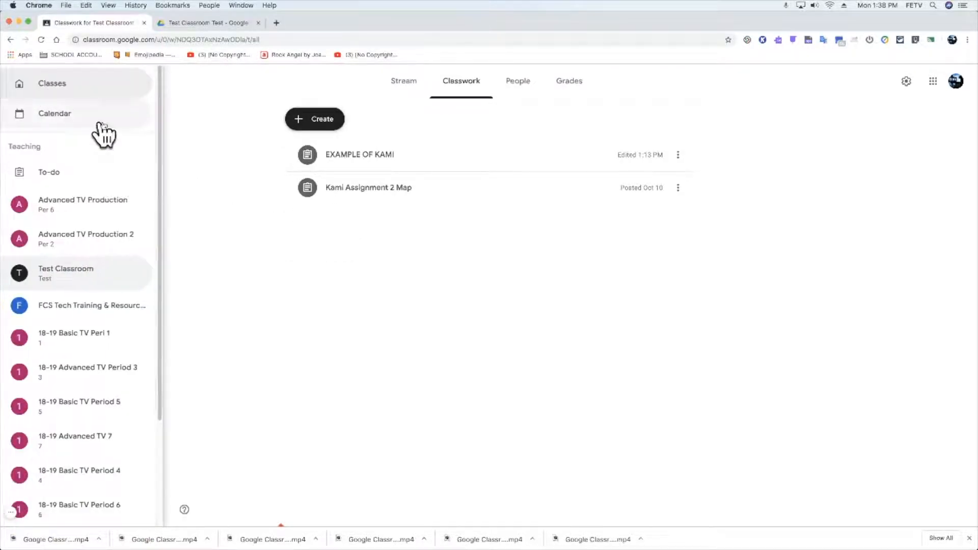
click(73, 308)
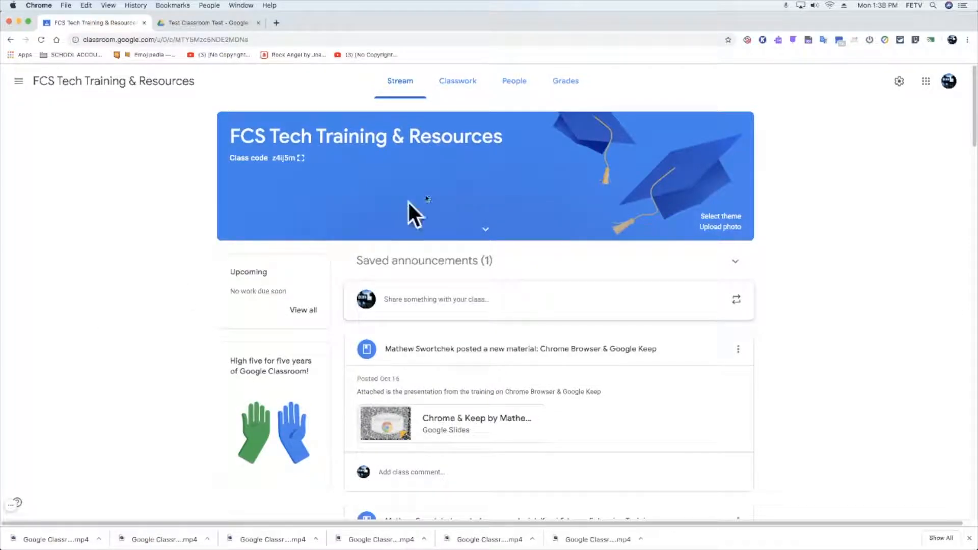
click(457, 87)
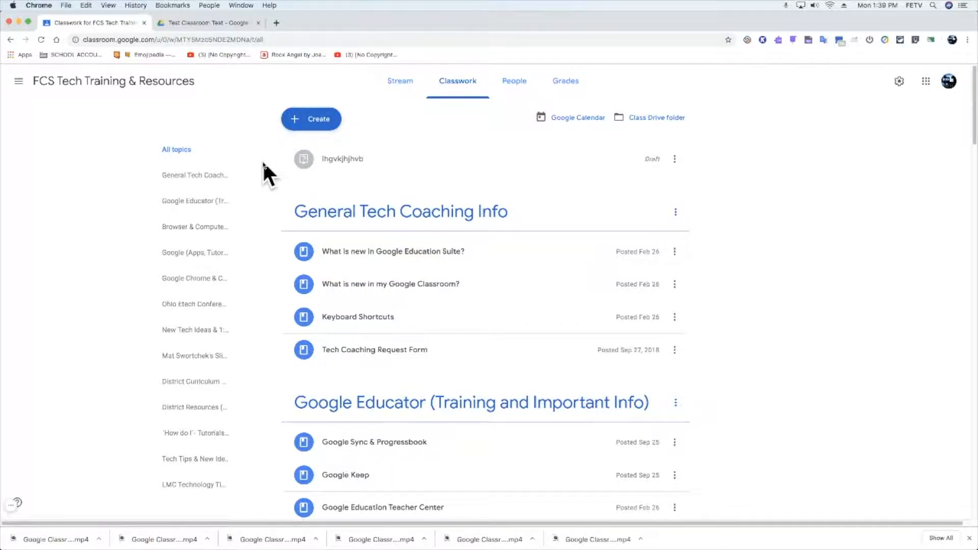
scroll(260, 171, down, 1)
scroll(285, 147, up, 1)
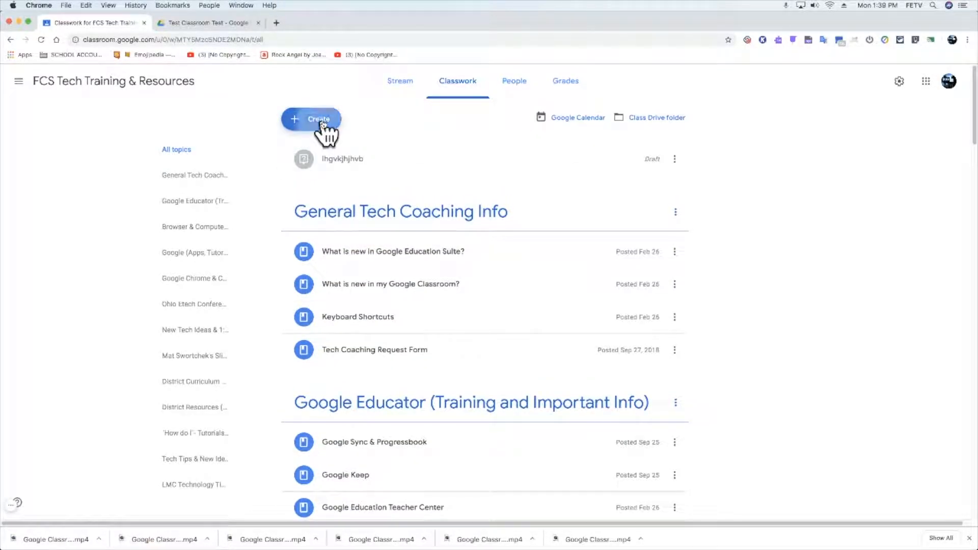
click(323, 127)
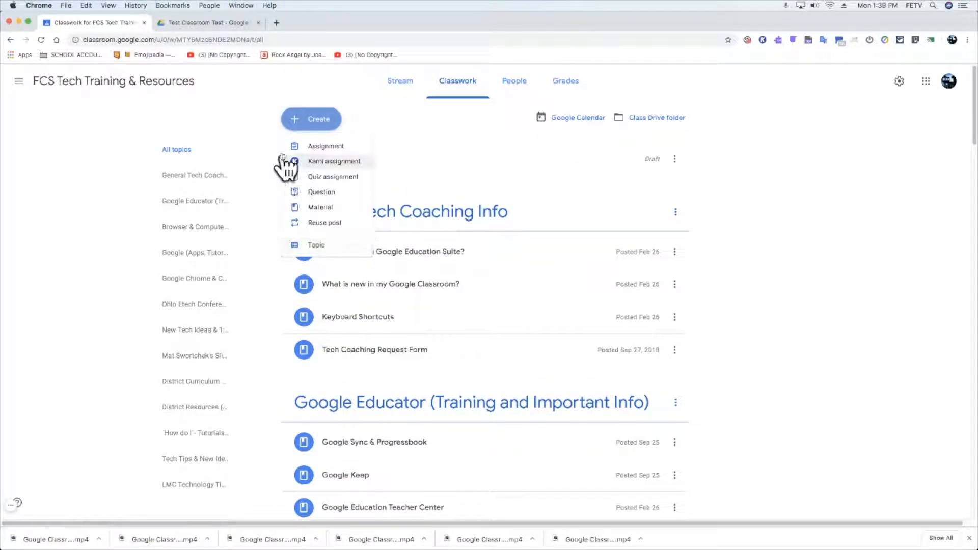
click(252, 132)
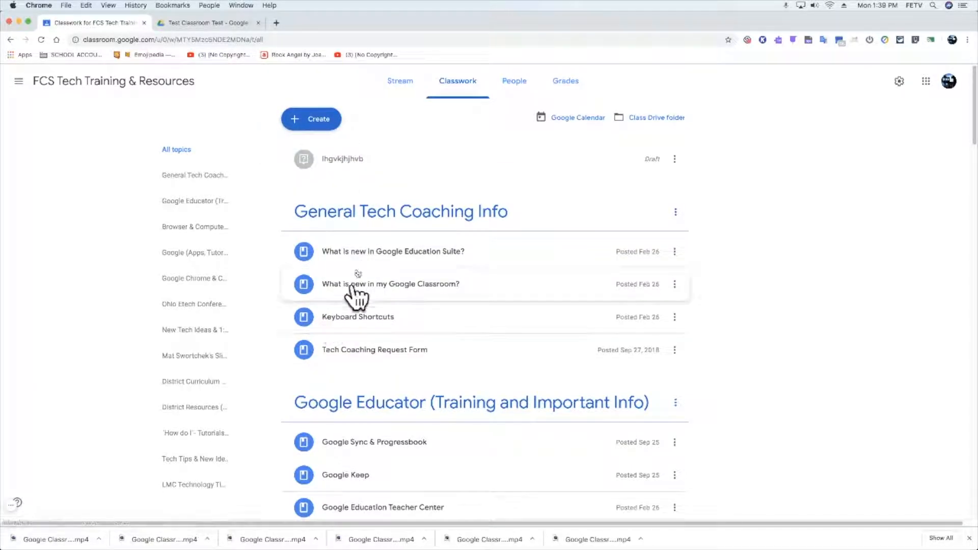
Step: Examine how the materials in the FCS Tech Training & Resources classwork are grouped under topic headings
scroll(365, 244, down, 3)
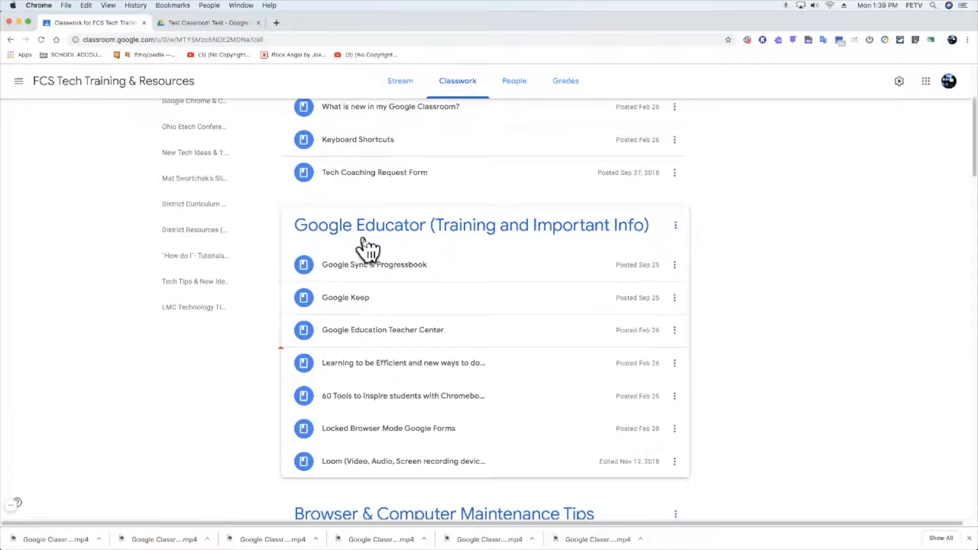
scroll(362, 238, down, 5)
scroll(366, 243, down, 2)
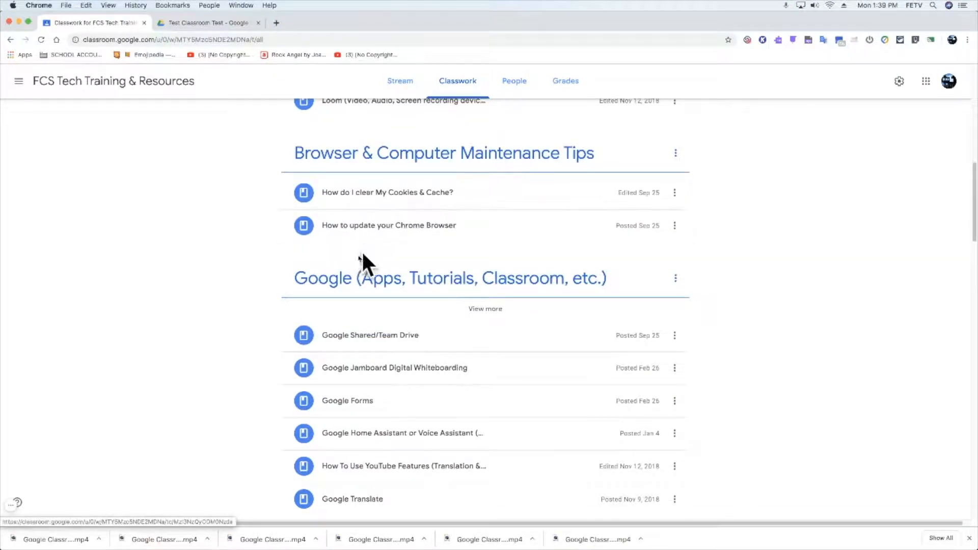
scroll(356, 284, down, 3)
scroll(355, 289, down, 15)
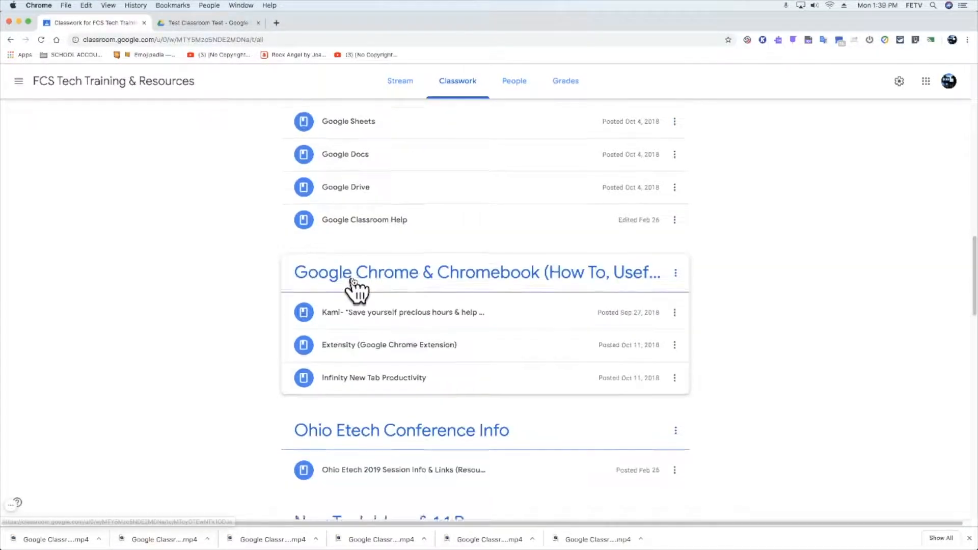
scroll(355, 285, up, 15)
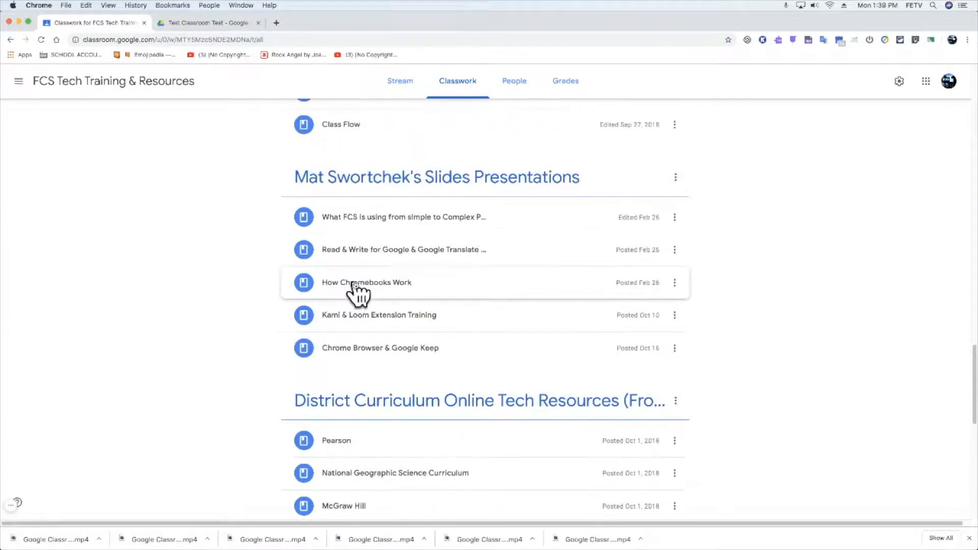
scroll(357, 281, up, 15)
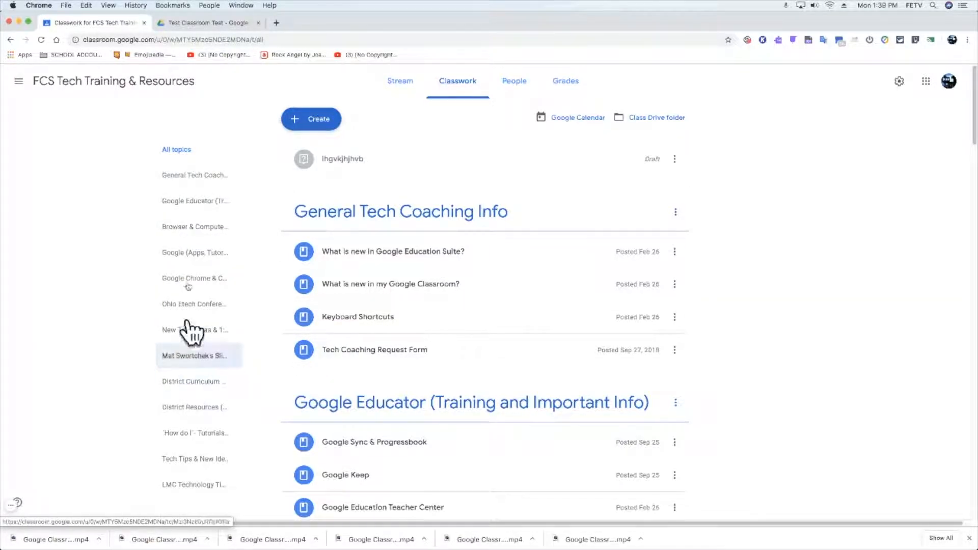
Step: View the General Tech Coaching Info and Google Educator topics on their own, ending back at all topics
click(193, 176)
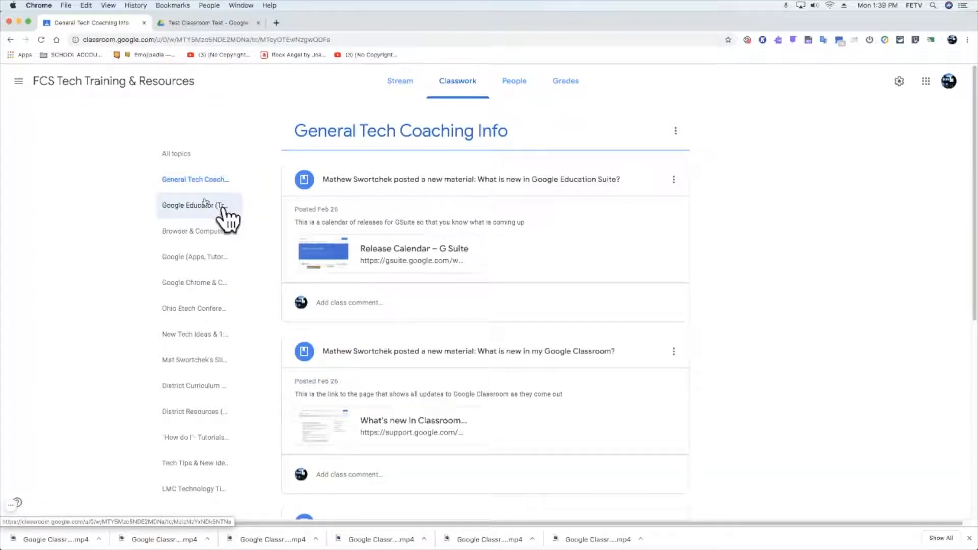
scroll(294, 251, down, 5)
scroll(294, 250, down, 2)
scroll(296, 254, up, 7)
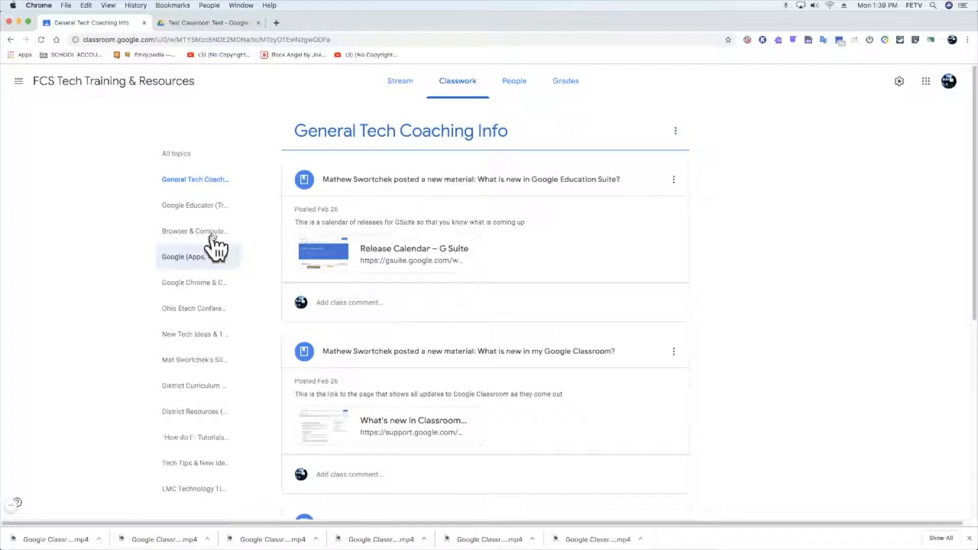
click(207, 204)
scroll(450, 225, down, 10)
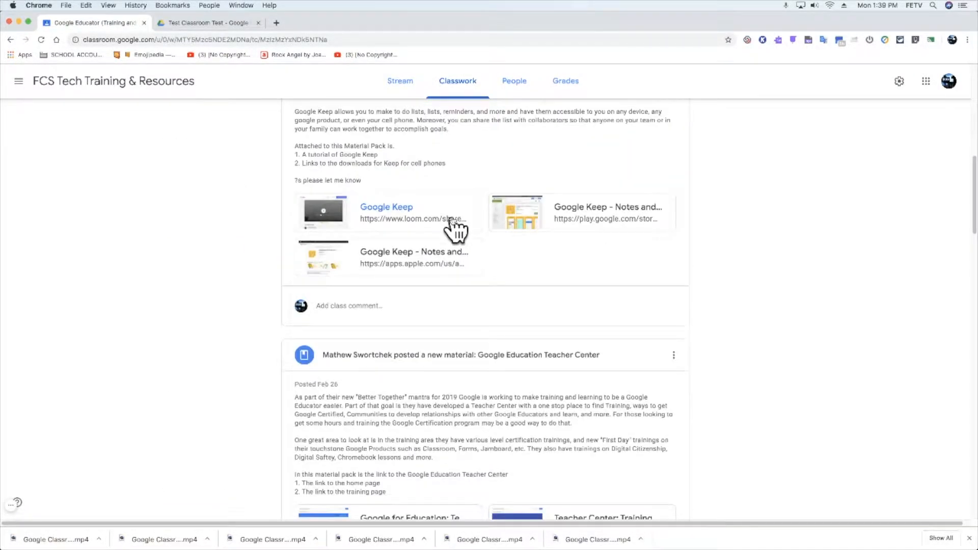
scroll(450, 219, up, 12)
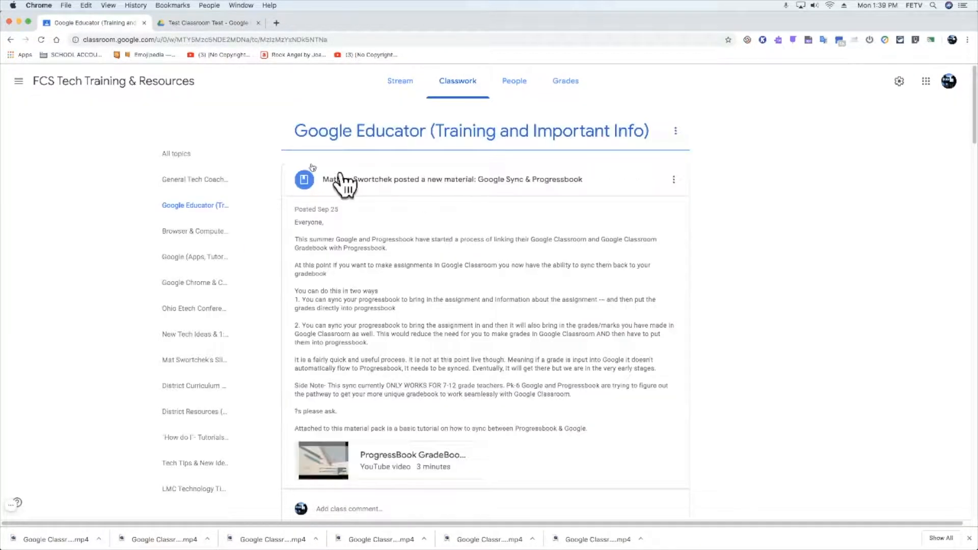
click(176, 155)
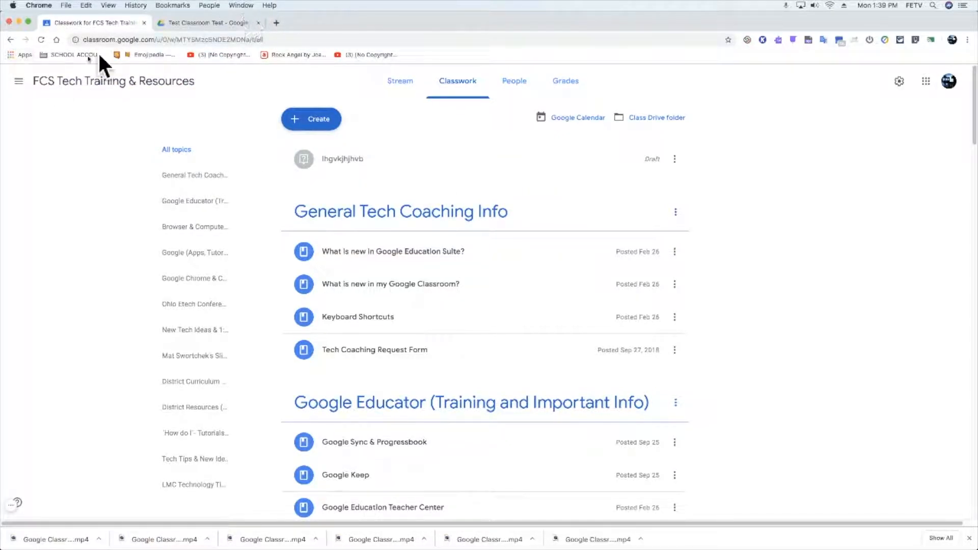
Step: Load Google Classroom in the second browser tab in place of the Drive folder and open Test Classroom's classwork
click(227, 27)
click(23, 55)
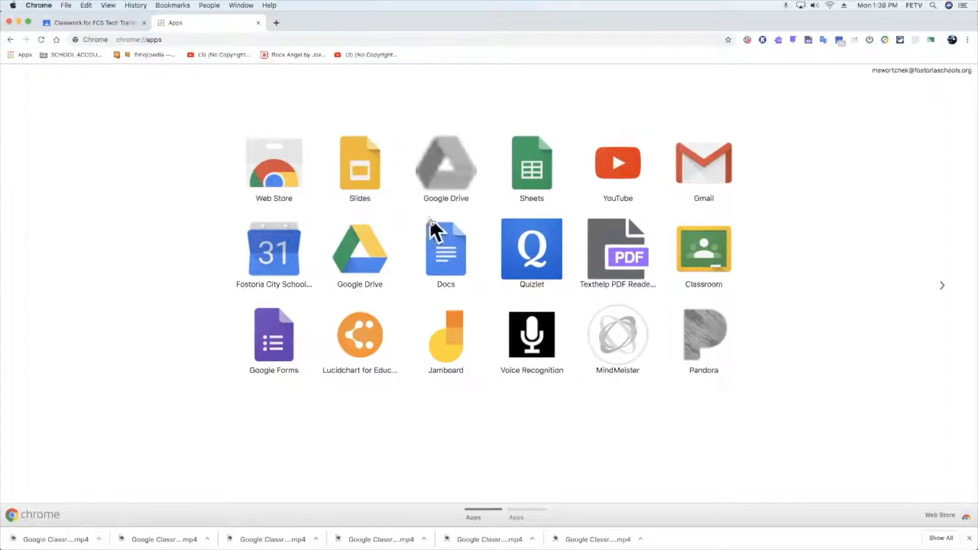
click(683, 249)
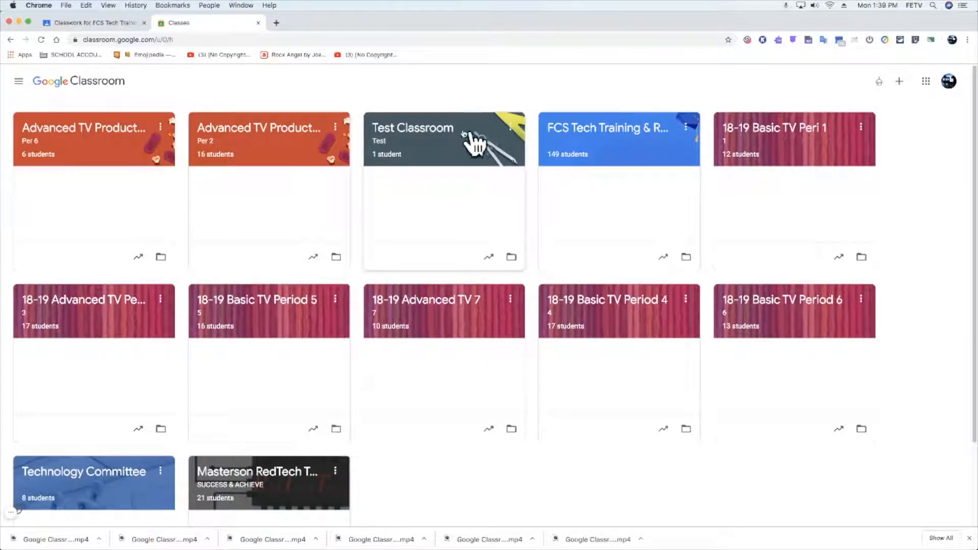
click(493, 133)
click(447, 88)
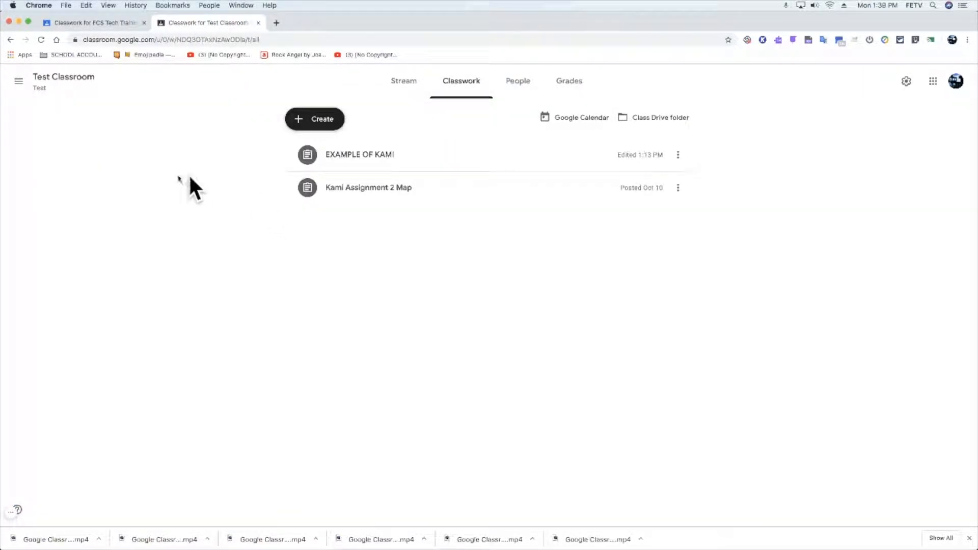
Step: Preview the Kami Assignment 2 Map and EXAMPLE OF KAMI assignments, and compare with the FCS Tech Training & Resources classwork
click(349, 187)
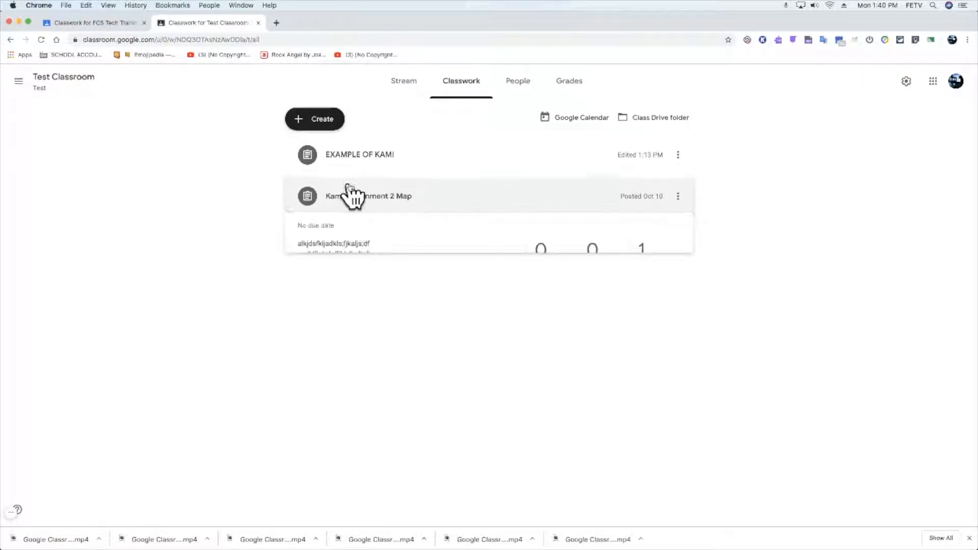
click(357, 158)
click(369, 153)
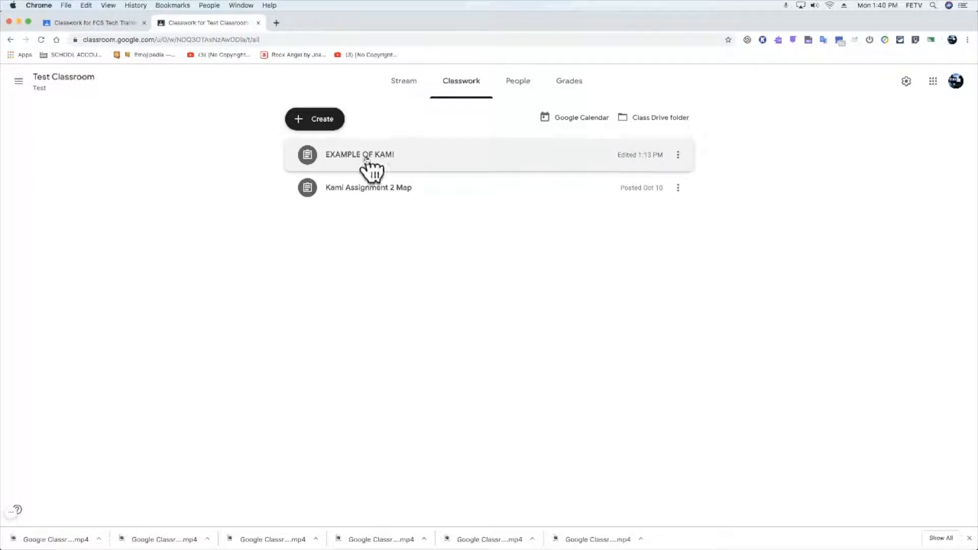
click(80, 24)
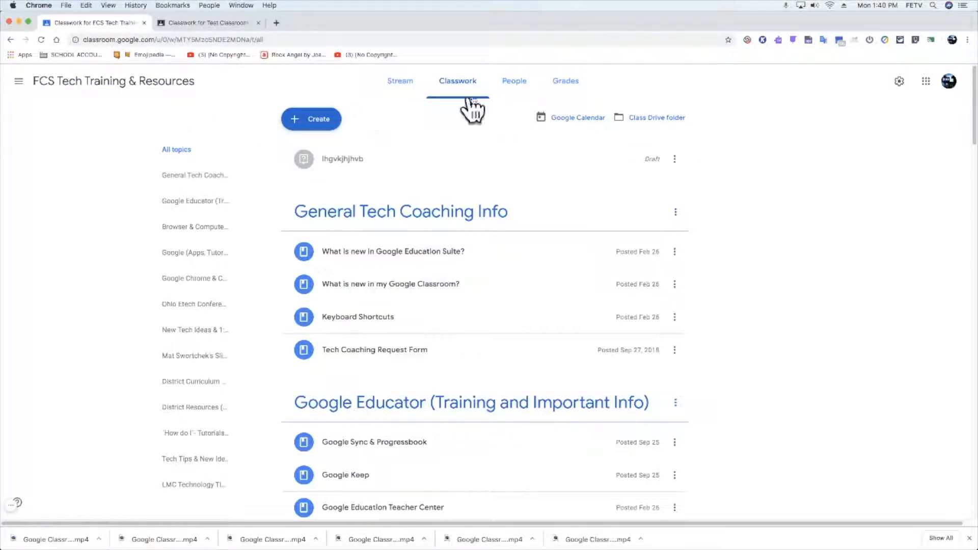
Step: Add a topic named Kami Assignments to Test Classroom's classwork
click(220, 26)
click(325, 119)
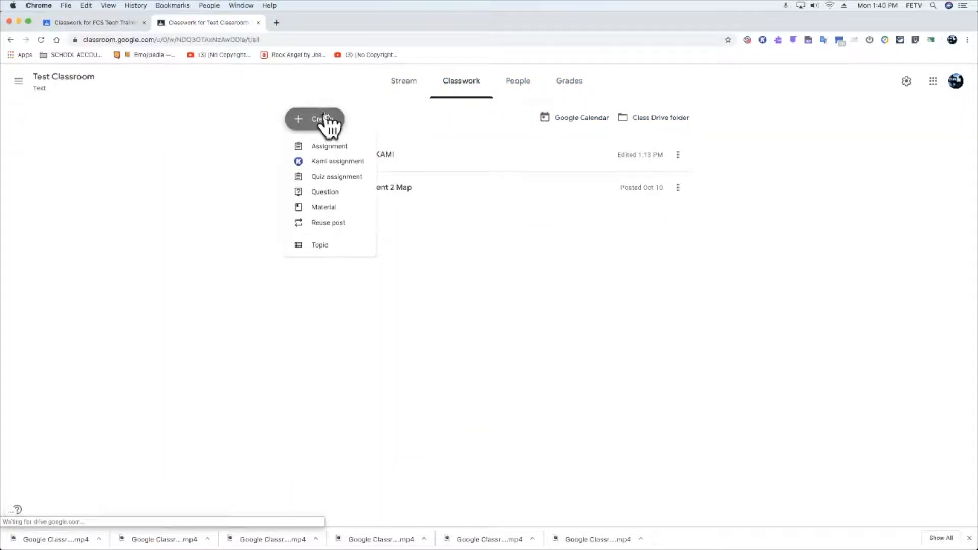
click(339, 247)
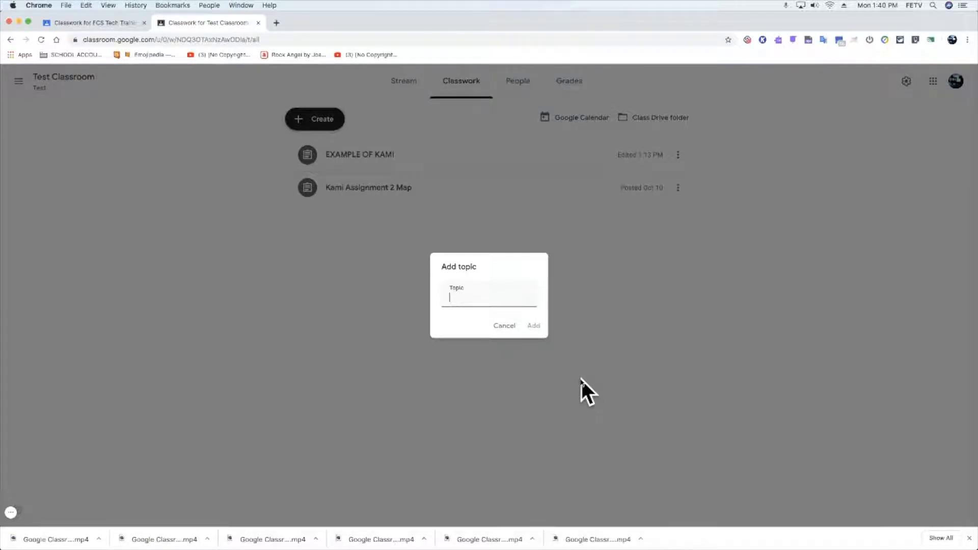
text(Kami Assignments)
click(532, 327)
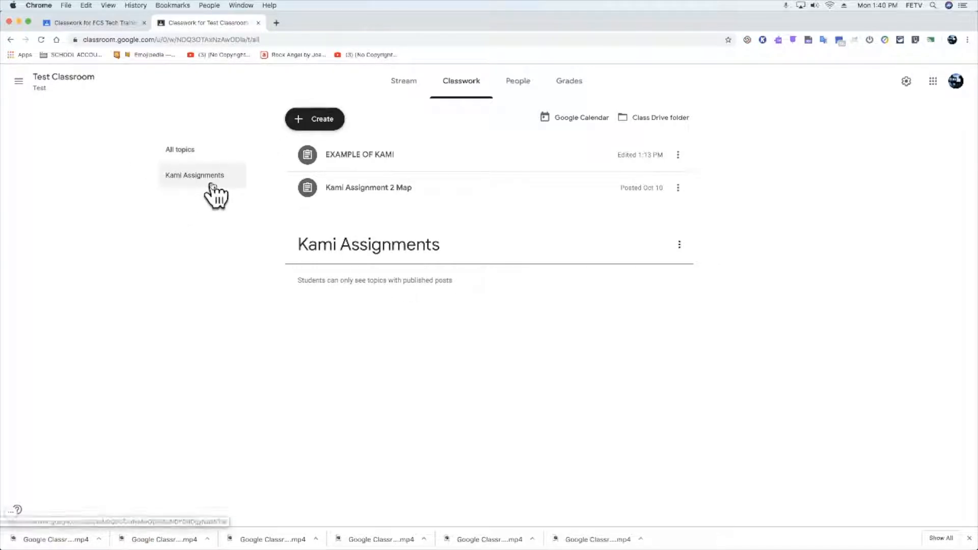
Step: Move the Kami Assignment 2 Map and EXAMPLE OF KAMI assignments into the Kami Assignments topic
drag(336, 190, 402, 252)
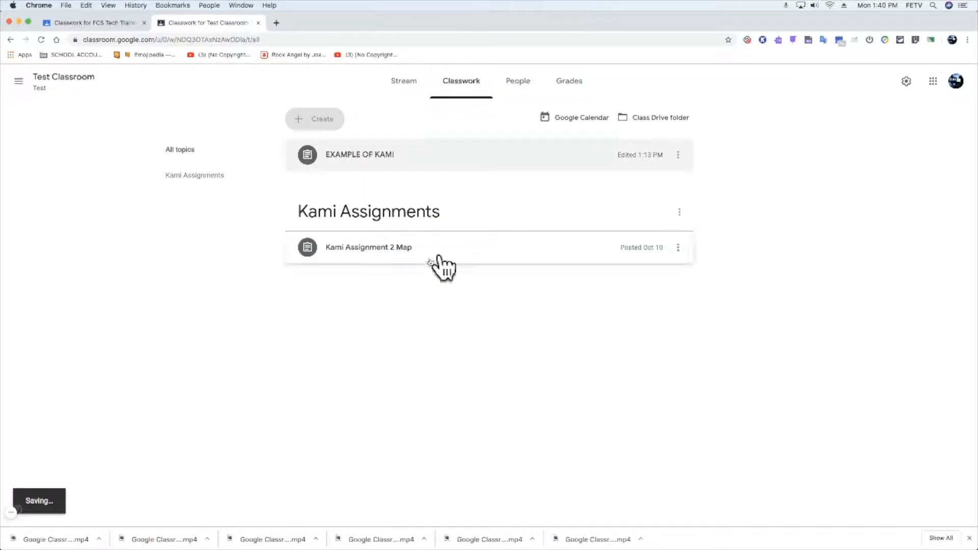
drag(361, 155, 378, 277)
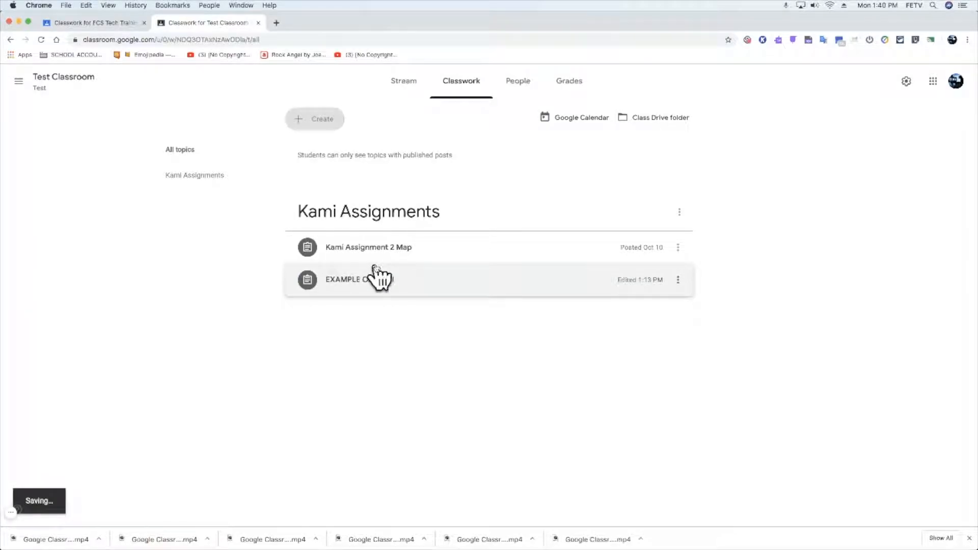
Step: Add a topic named General Info to Test Classroom's classwork
click(322, 126)
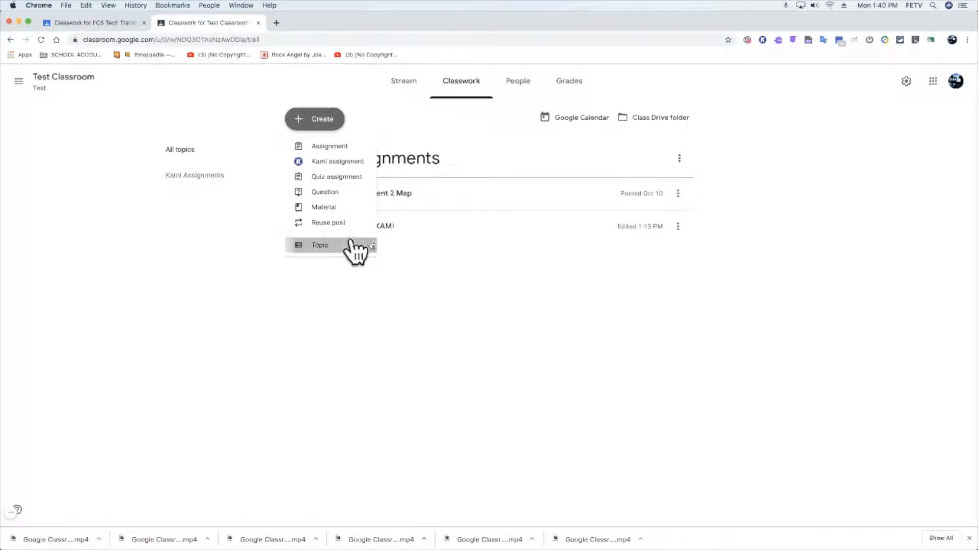
click(349, 245)
text(General)
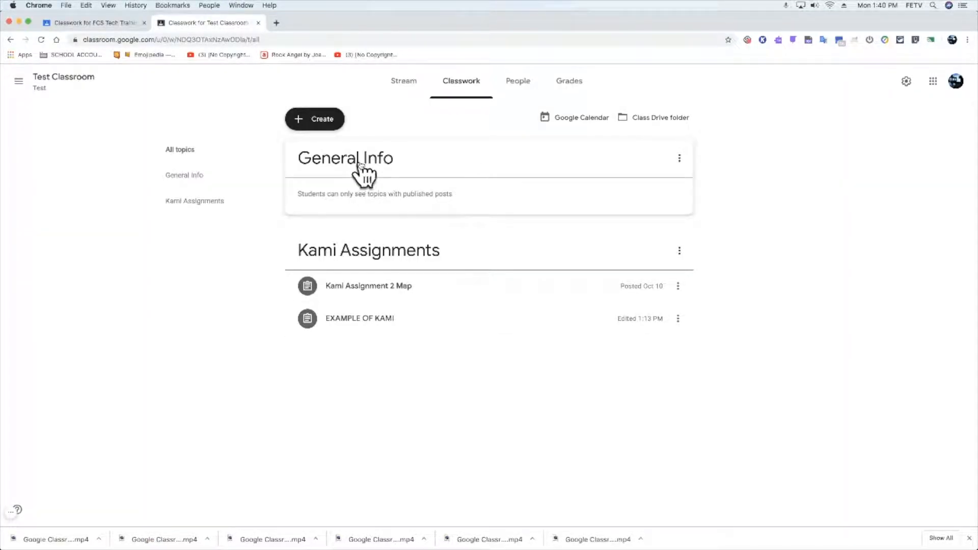
Step: Reorder the Kami Assignments topic so that EXAMPLE OF KAMI comes before Kami Assignment 2 Map
drag(360, 164, 407, 159)
mouse_move(426, 294)
mouse_down()
mouse_move(415, 277)
mouse_move(411, 201)
mouse_move(382, 185)
mouse_move(485, 278)
mouse_move(380, 207)
mouse_move(485, 196)
mouse_move(407, 306)
mouse_move(424, 301)
mouse_up()
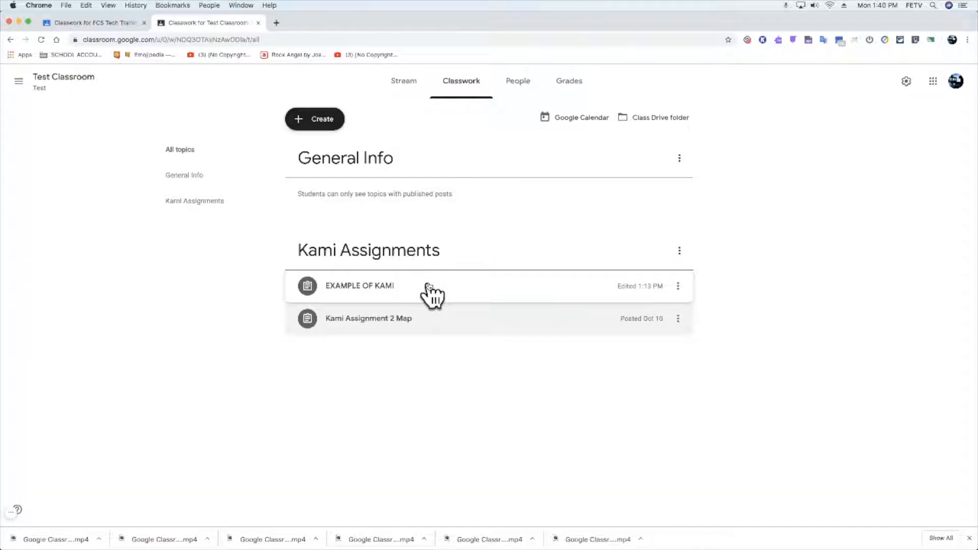
Step: Start a new assignment in Test Classroom and dismiss the introduction to originality reports
click(324, 122)
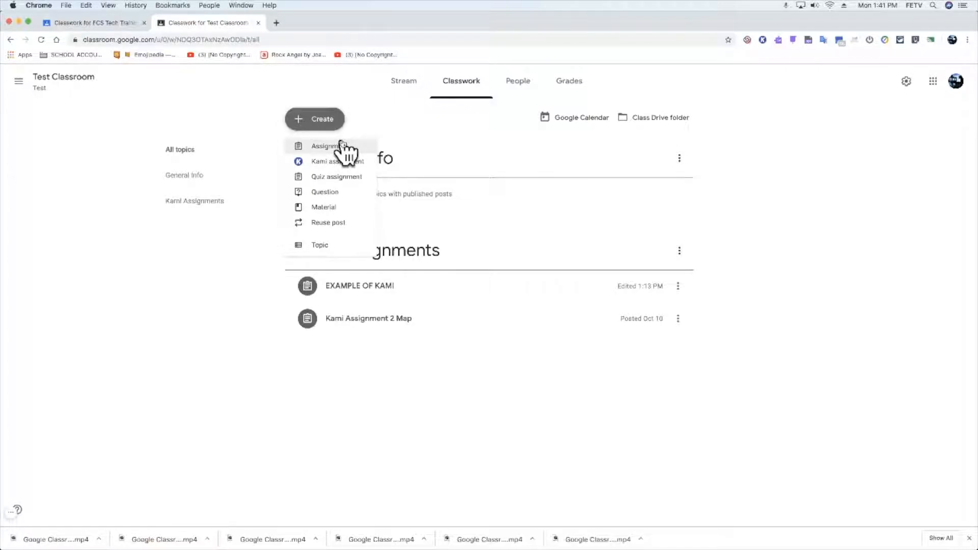
click(341, 146)
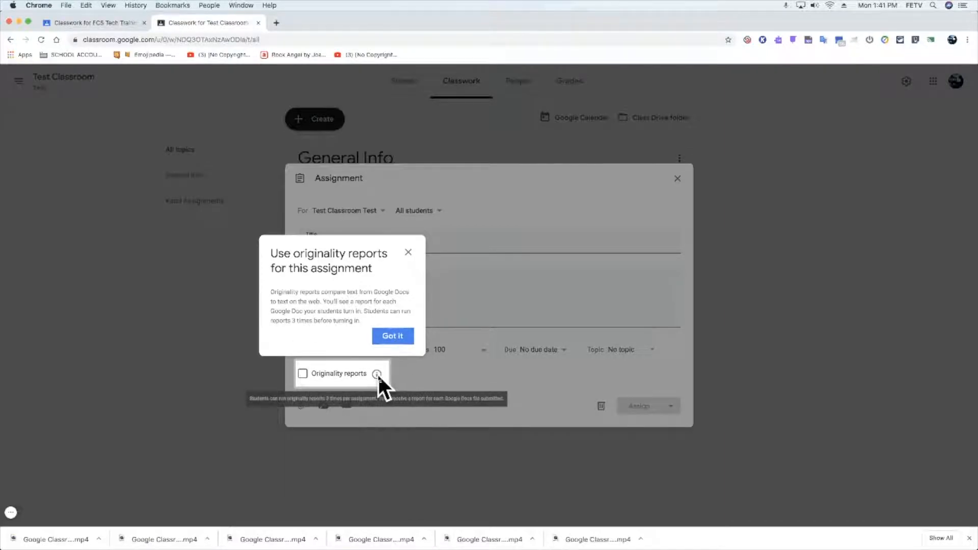
click(401, 337)
mouse_move(378, 375)
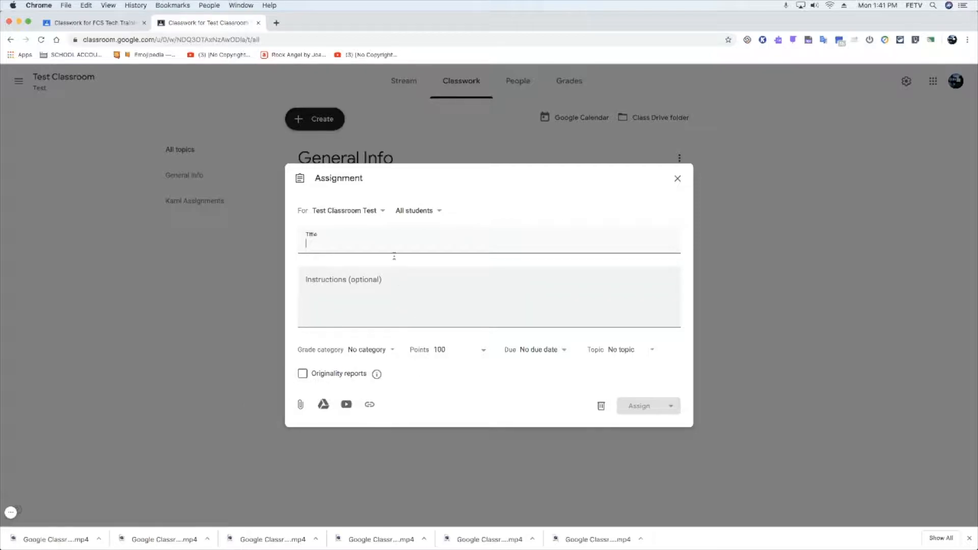
Step: Review which classes and which students the new assignment can be given to
click(357, 211)
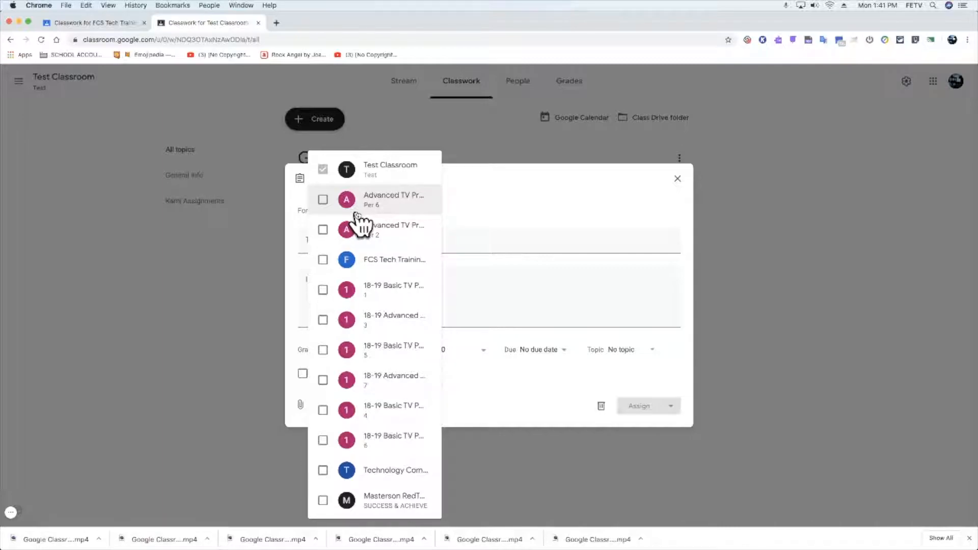
click(481, 209)
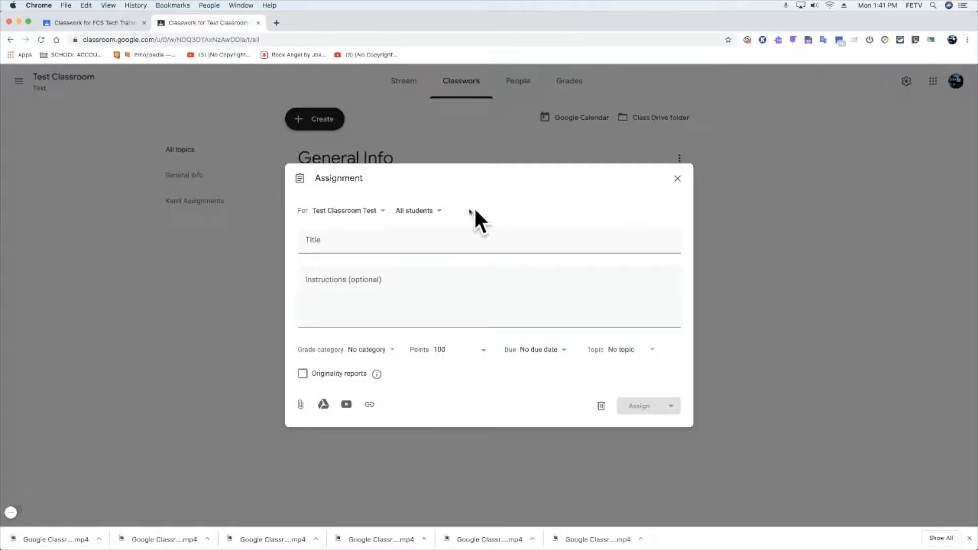
click(422, 210)
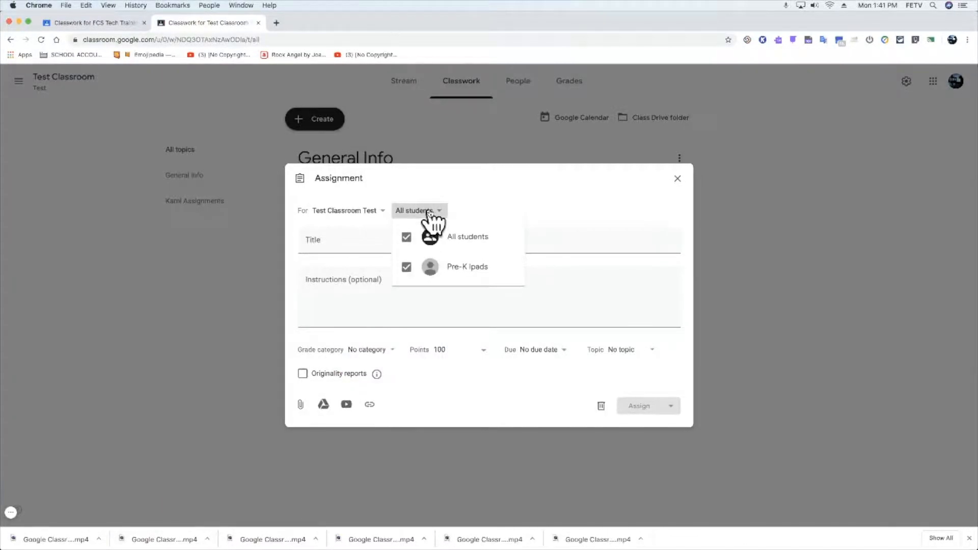
click(514, 187)
Step: Title the assignment Test and enter the instructions "Do this test today and turn it in"
click(448, 245)
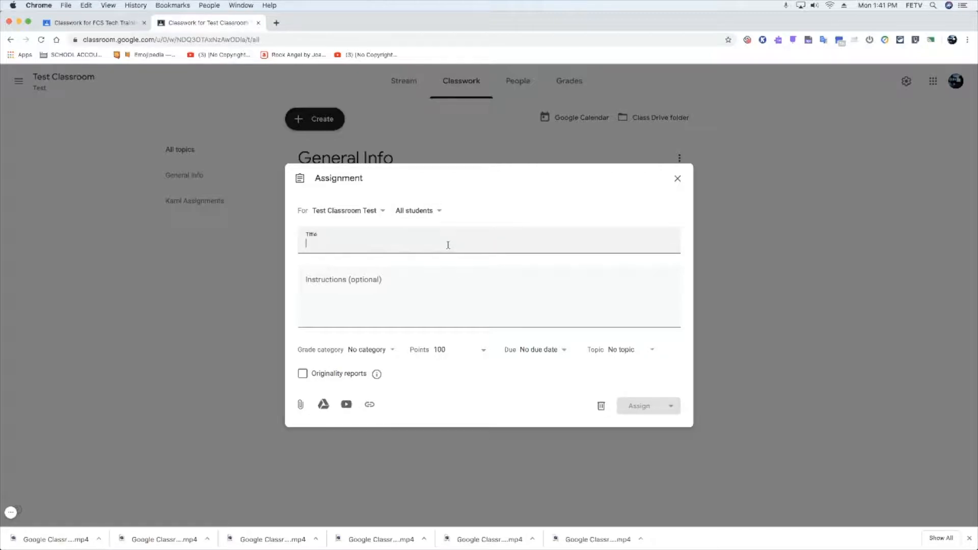
text(Test)
key(Tab)
text(Do this test)
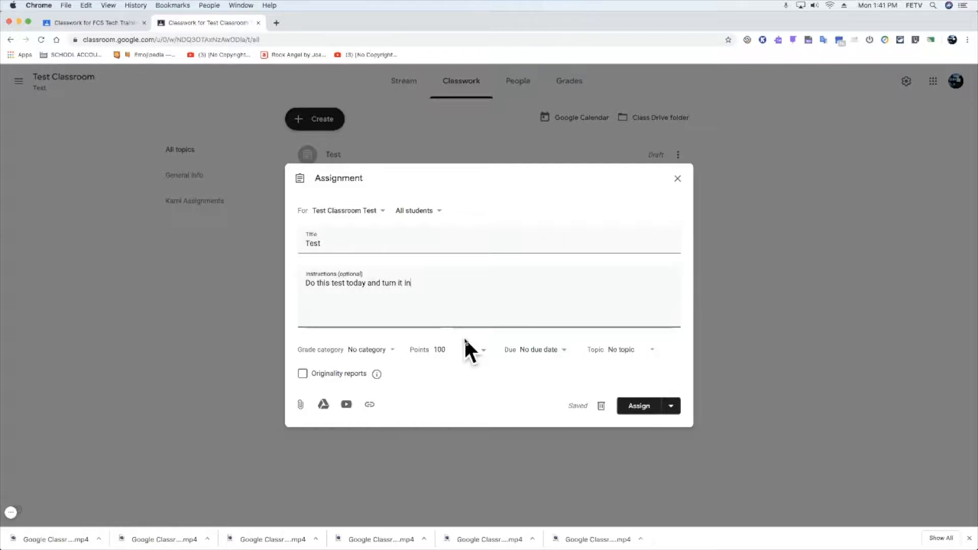
Step: Set the assignment's grade category to Summative and its due date to Oct 24, 2019 at 11:59 PM
click(388, 353)
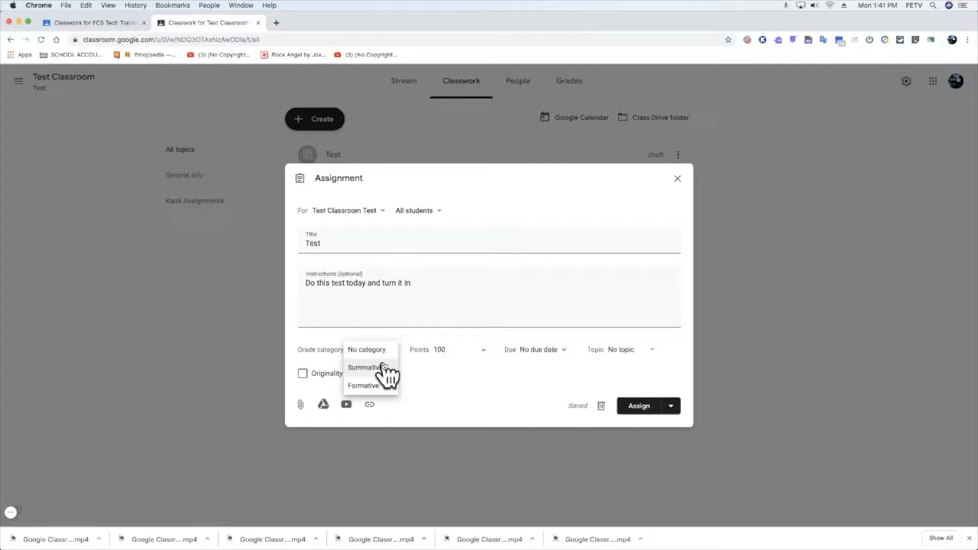
click(382, 367)
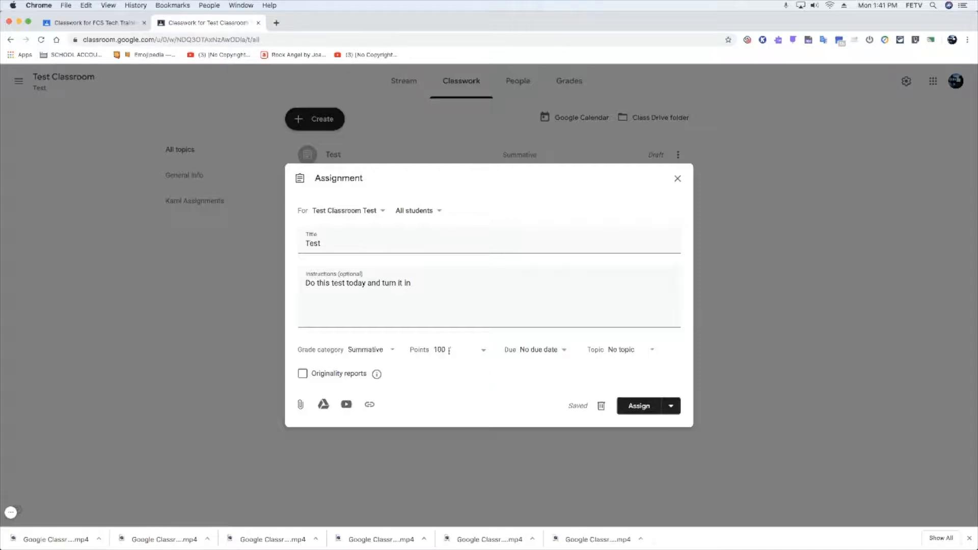
click(540, 350)
click(541, 389)
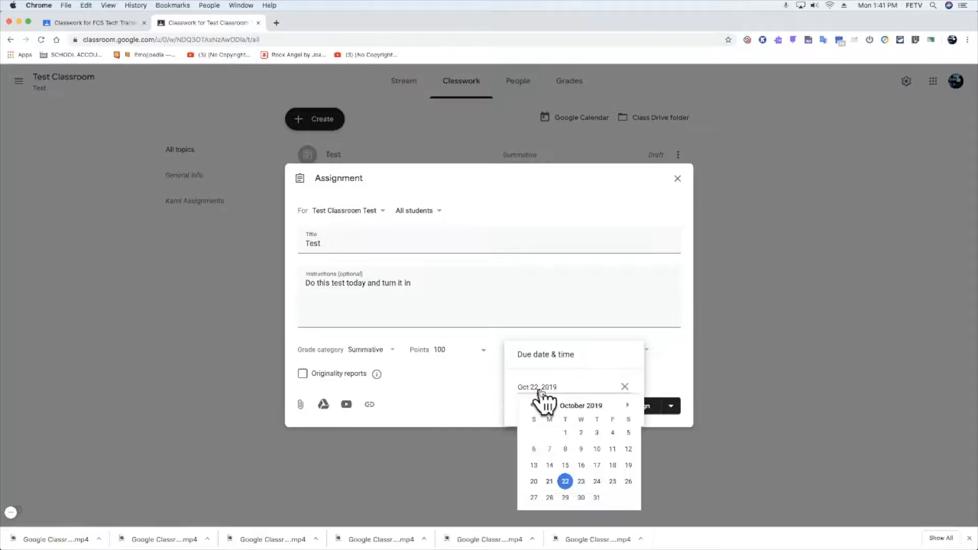
click(596, 481)
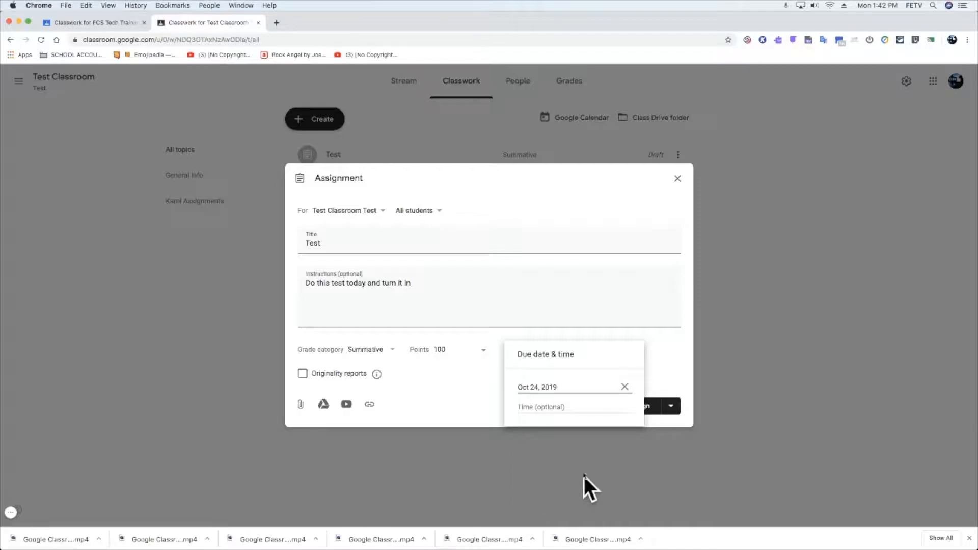
click(568, 406)
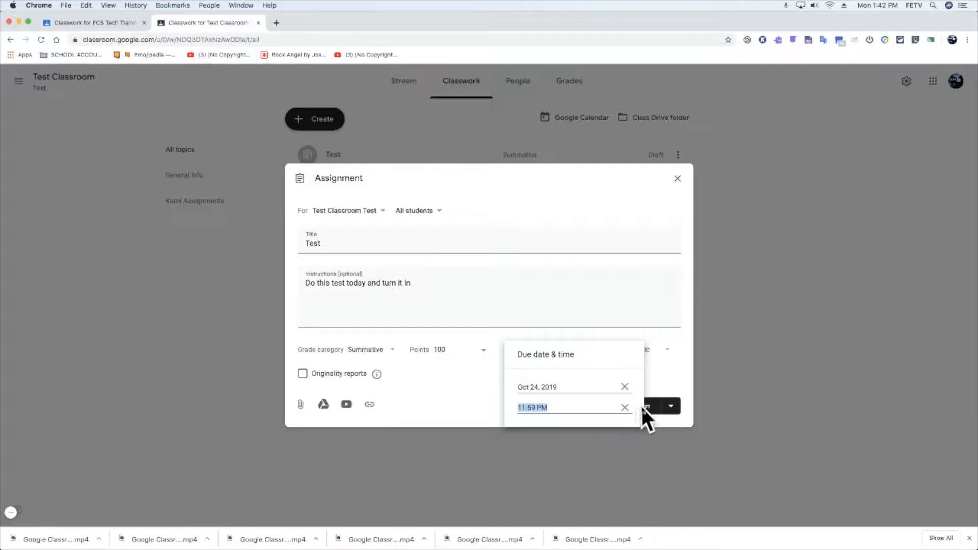
click(672, 386)
Step: Try the General Info topic on the assignment and set it back to No topic
click(633, 352)
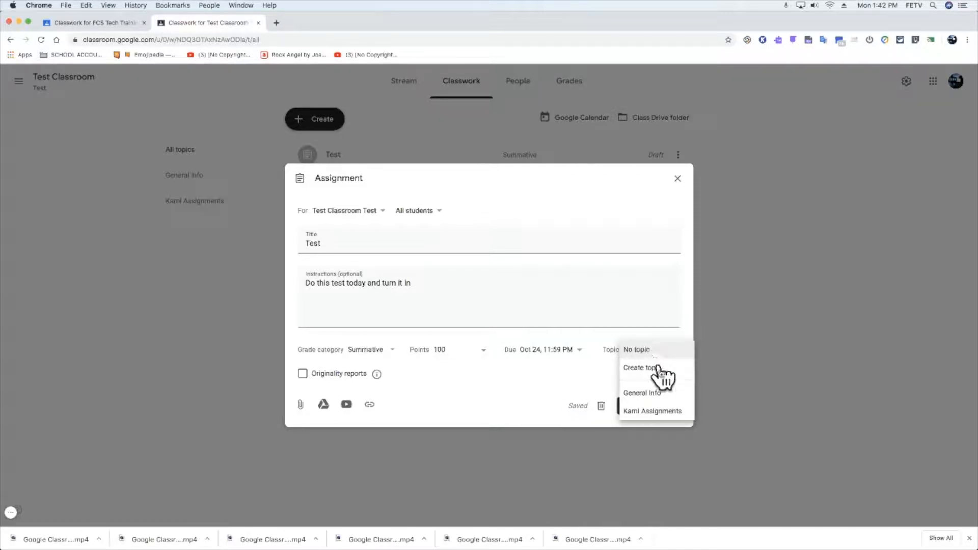
click(649, 392)
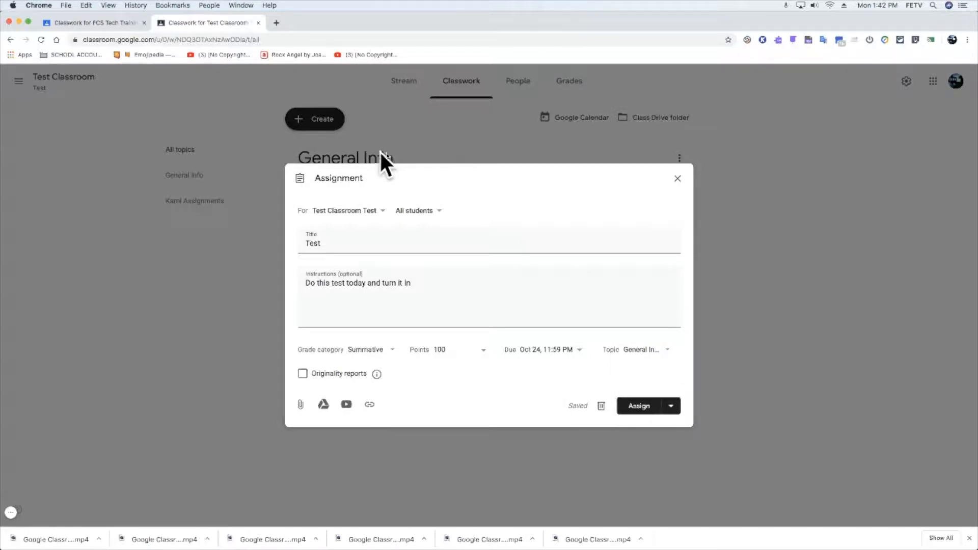
click(622, 350)
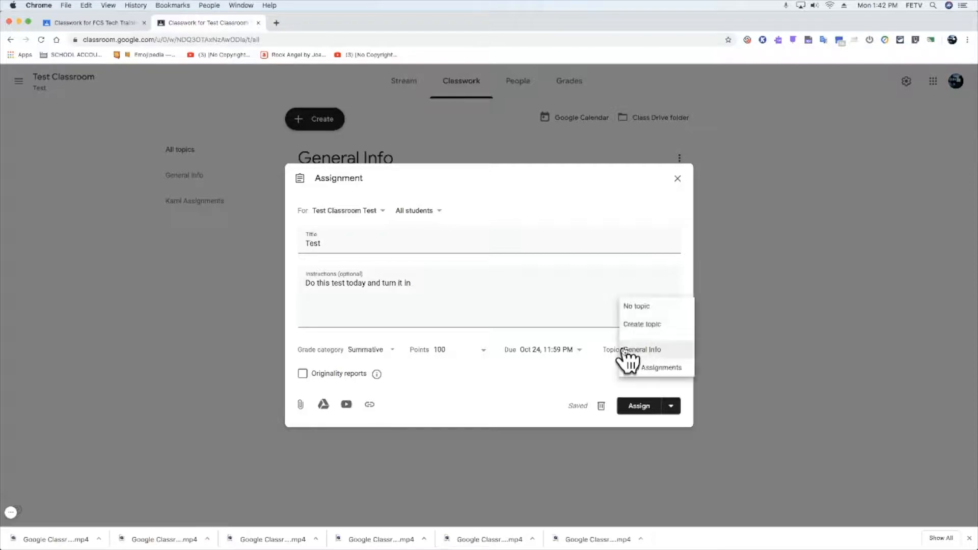
click(654, 308)
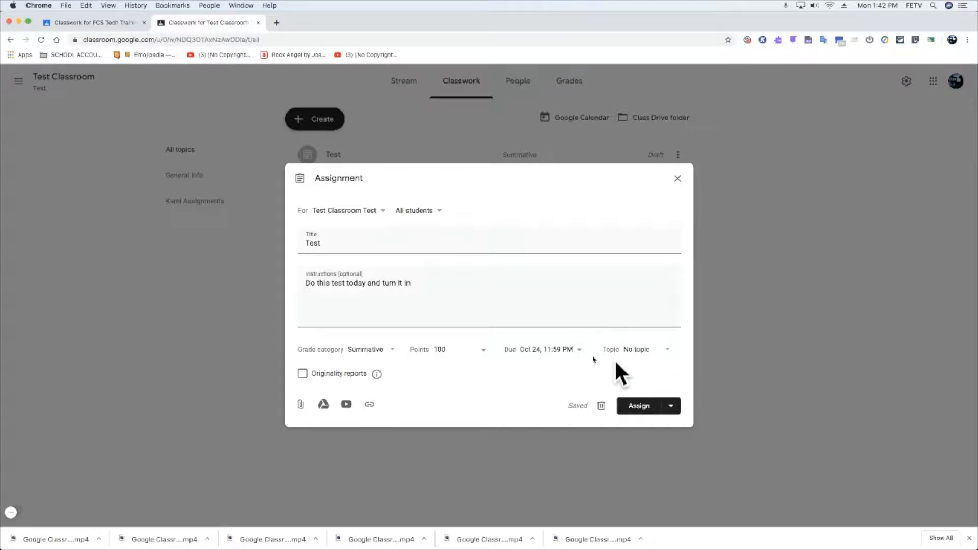
Step: Attach the Untitled form from the recent Google Drive files to the assignment
click(323, 405)
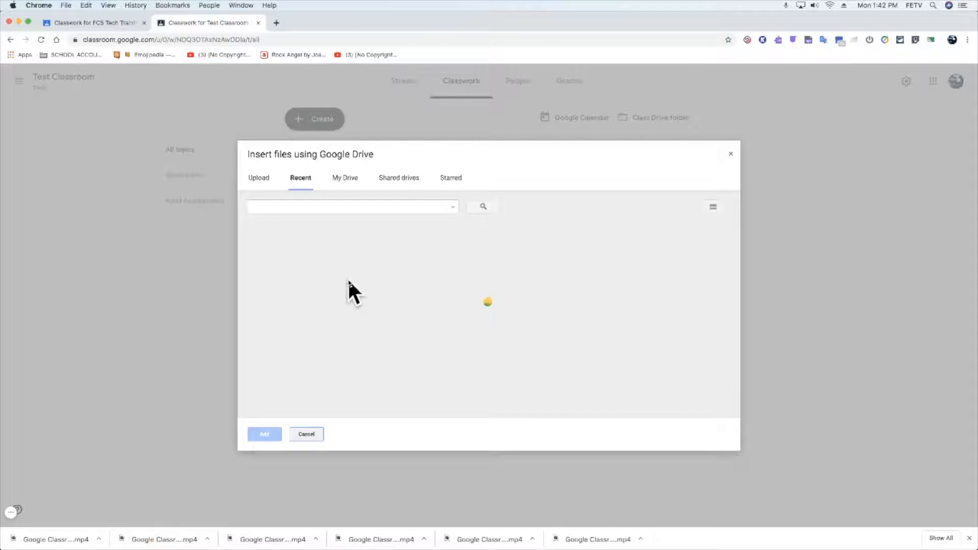
scroll(448, 306, down, 5)
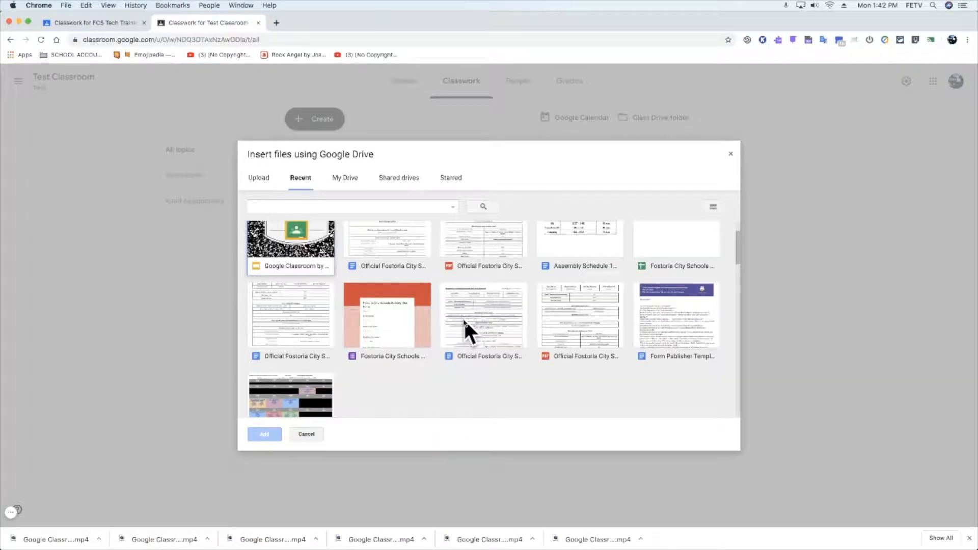
scroll(465, 324, down, 20)
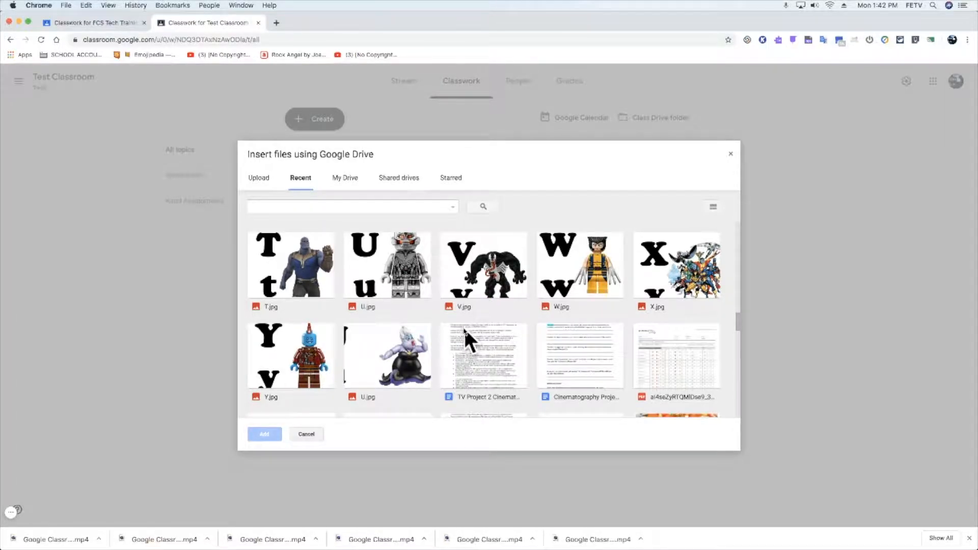
scroll(464, 325, down, 5)
scroll(461, 325, down, 10)
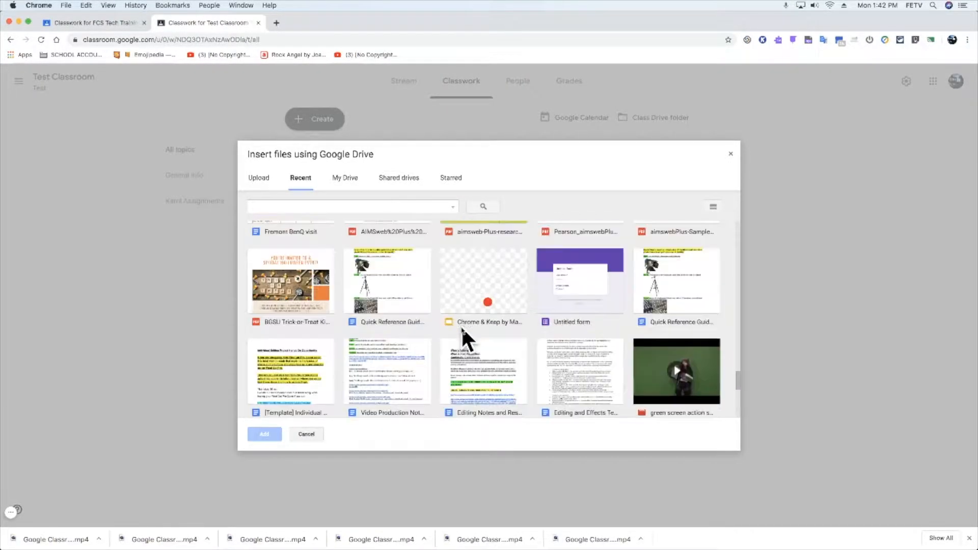
click(306, 434)
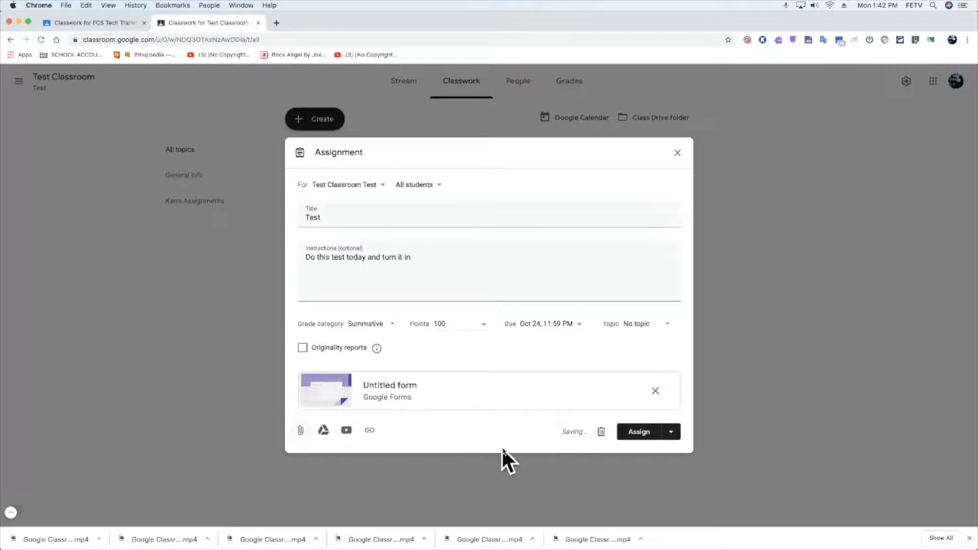
Step: Check the assignment's posting options and assign it to the class right away
click(673, 431)
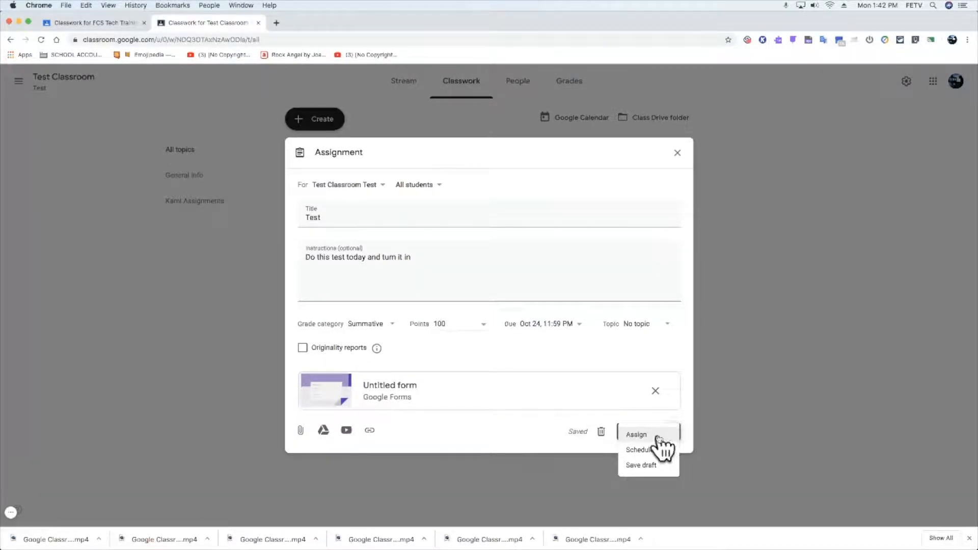
click(725, 426)
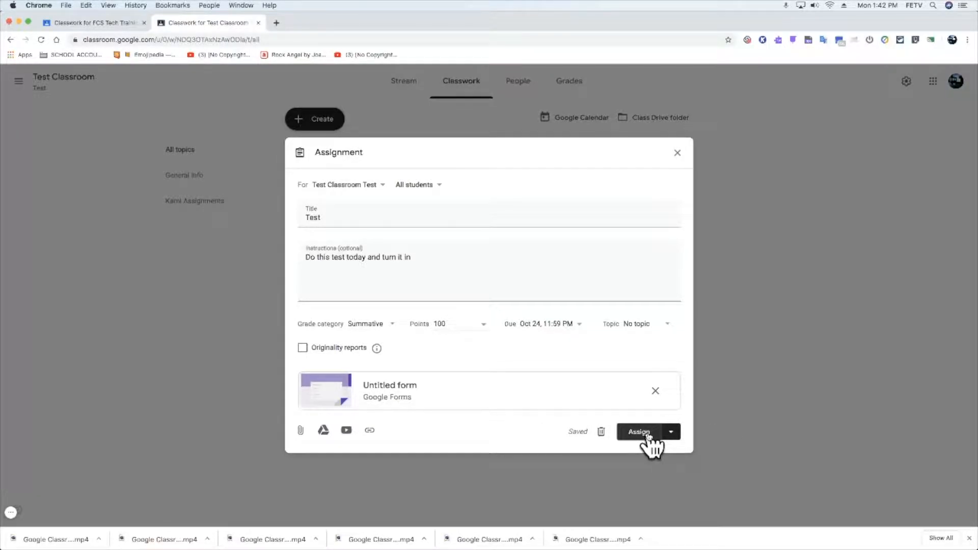
click(650, 434)
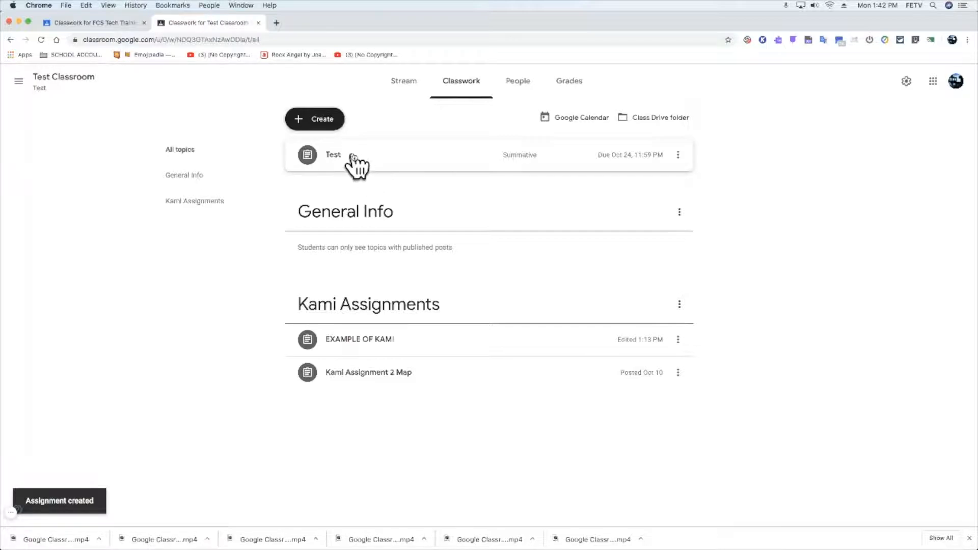
Step: Move the Test assignment into the General Info topic and expand its details
drag(358, 167, 389, 224)
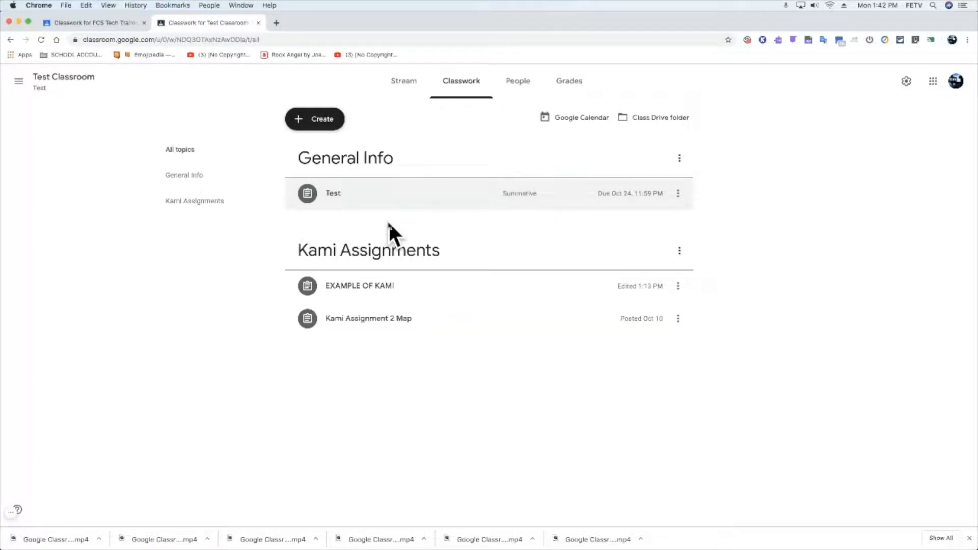
click(363, 198)
click(363, 198)
click(363, 197)
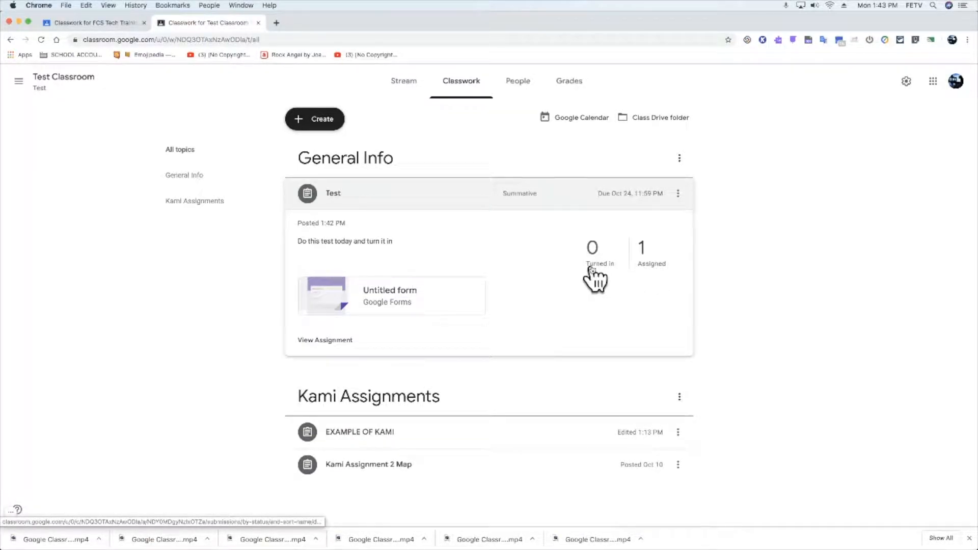
Step: Open the Test assignment's student work and grade the Pre-K Ipads student 60 out of 100
click(329, 340)
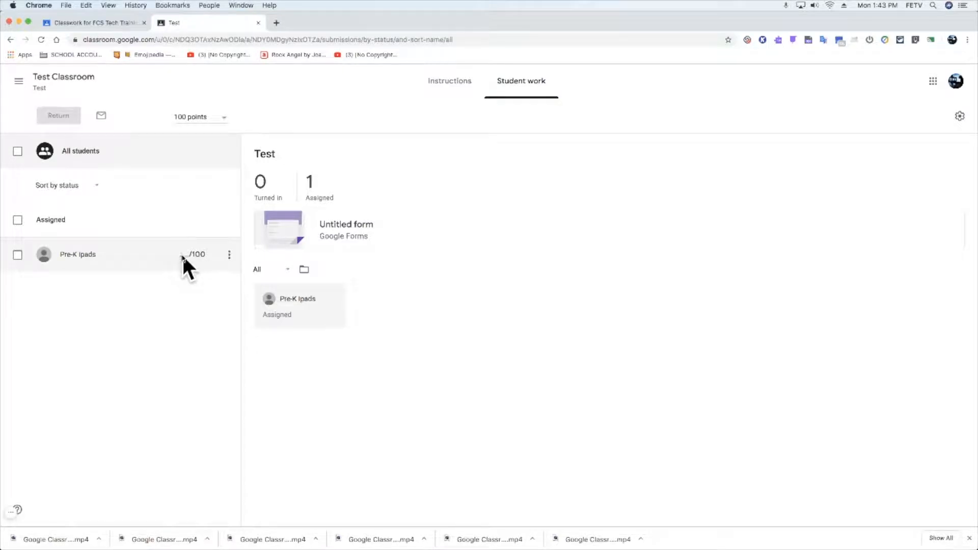
click(183, 253)
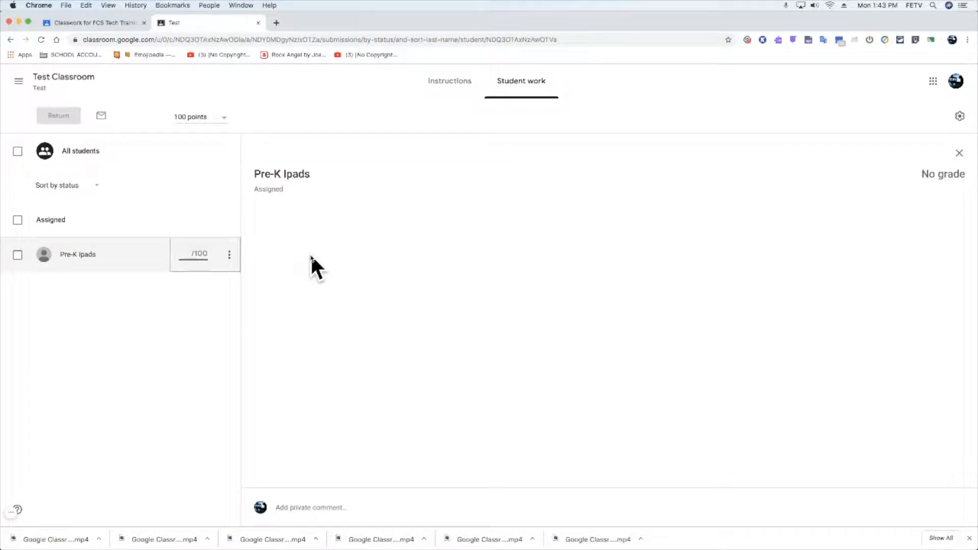
text(60)
key(Return)
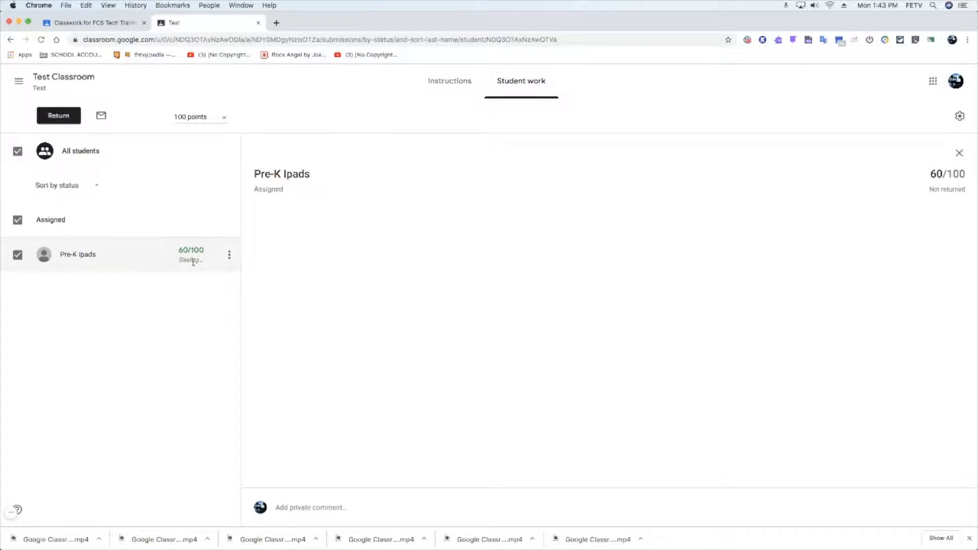
Step: Check the return option for the Pre-K Ipads student's graded work and view the student's submission history
click(230, 255)
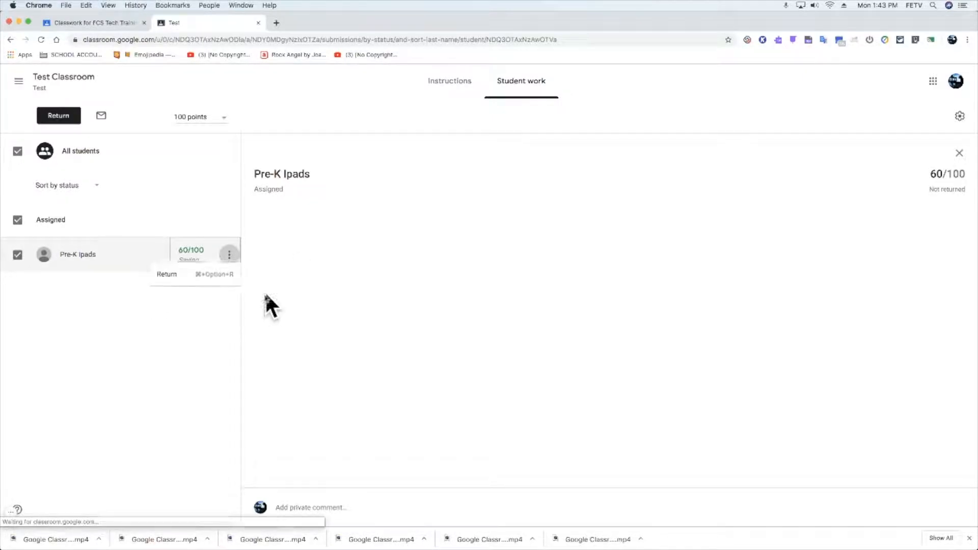
click(186, 282)
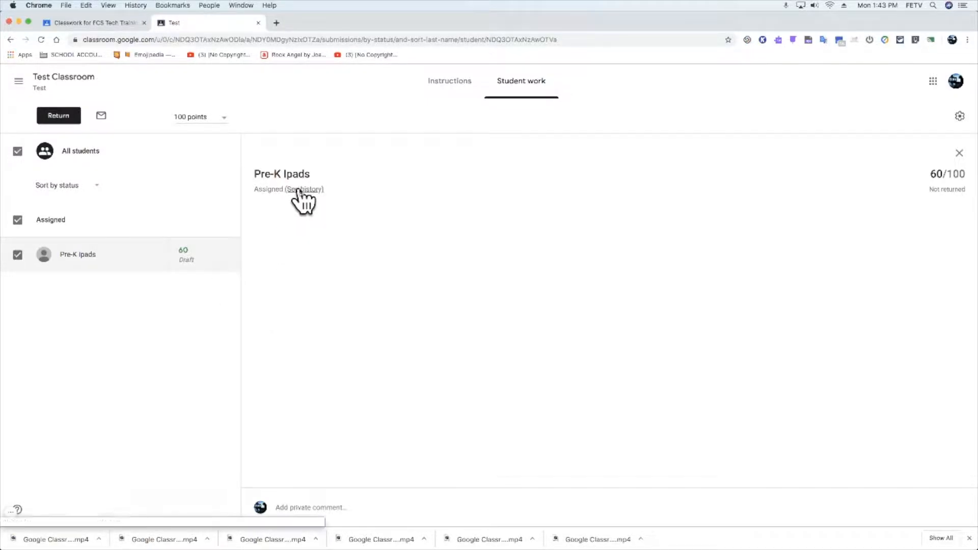
click(301, 190)
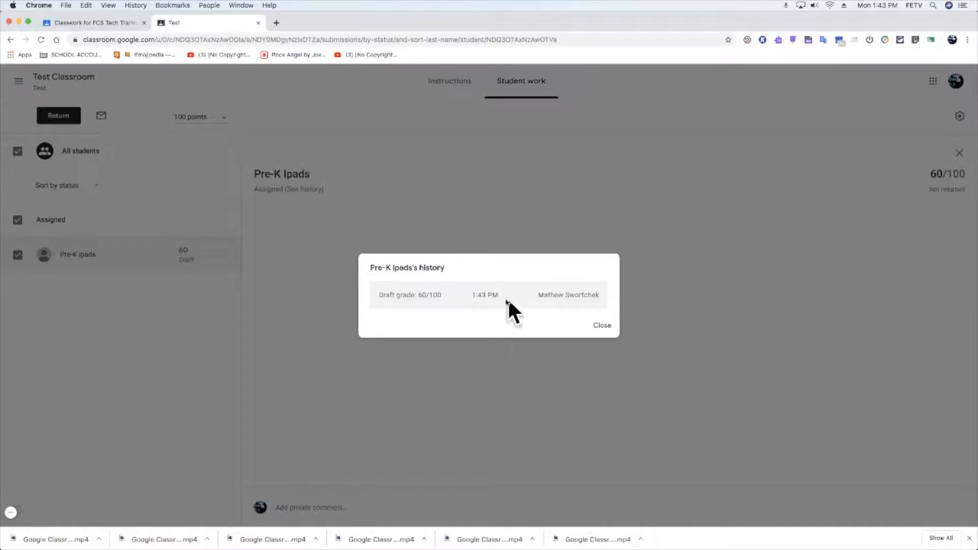
click(603, 325)
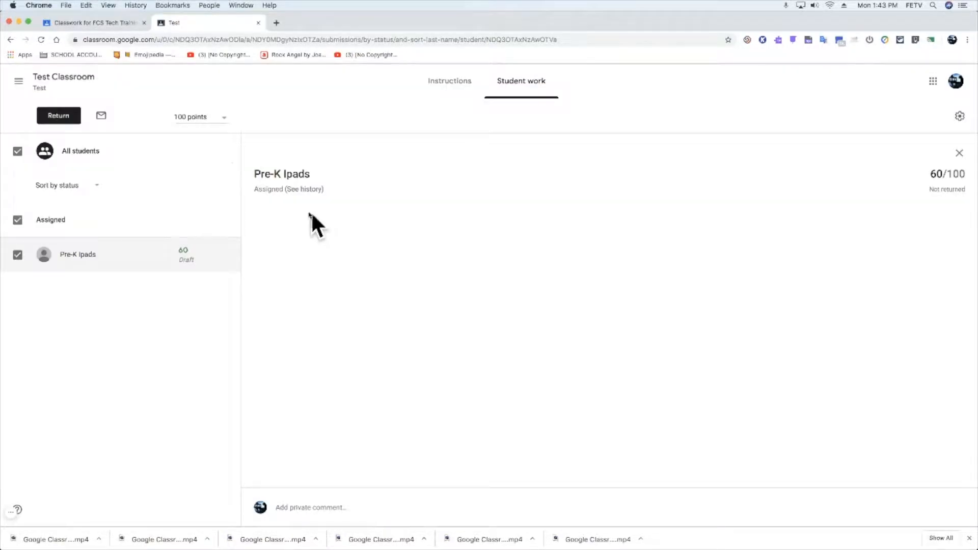
Step: Return to Test Classroom's classwork and copy the link to the Test assignment
click(61, 77)
click(440, 88)
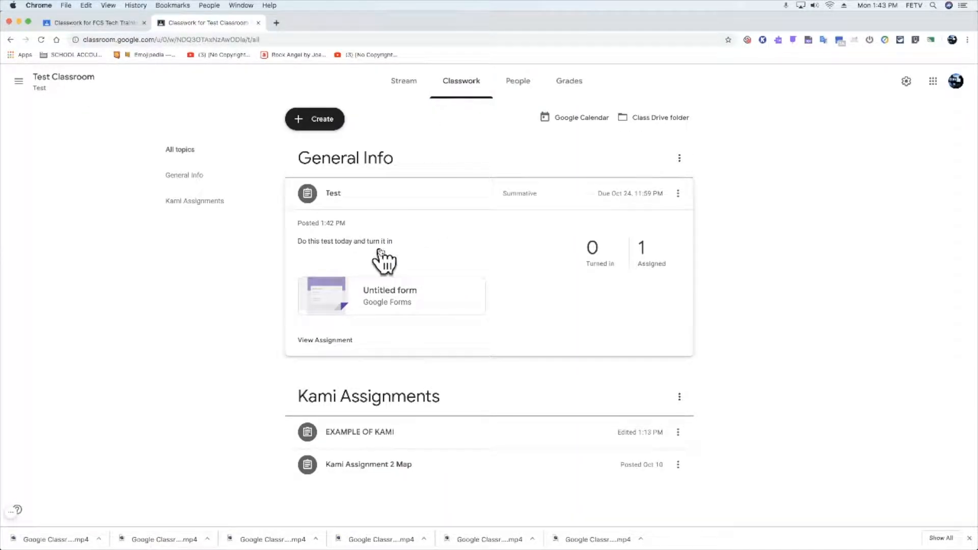
click(678, 193)
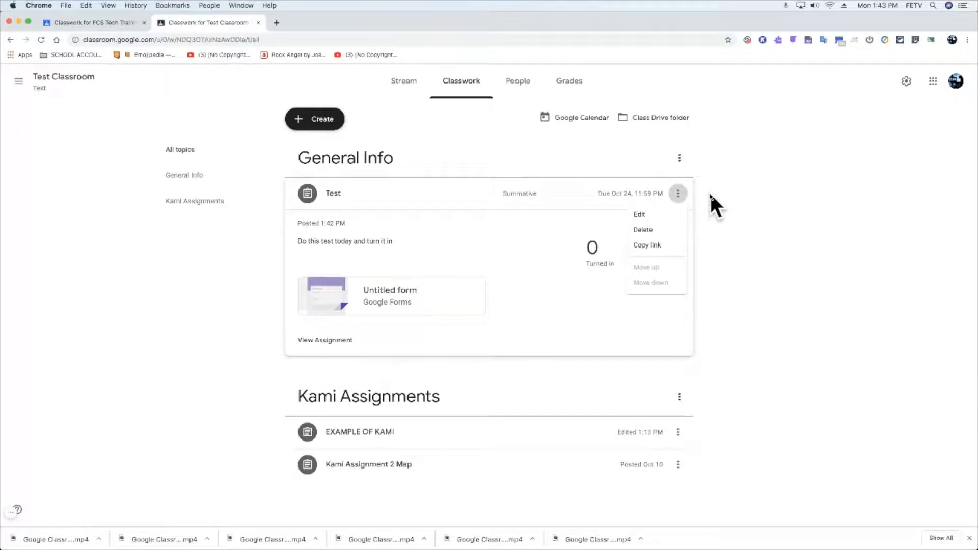
click(656, 246)
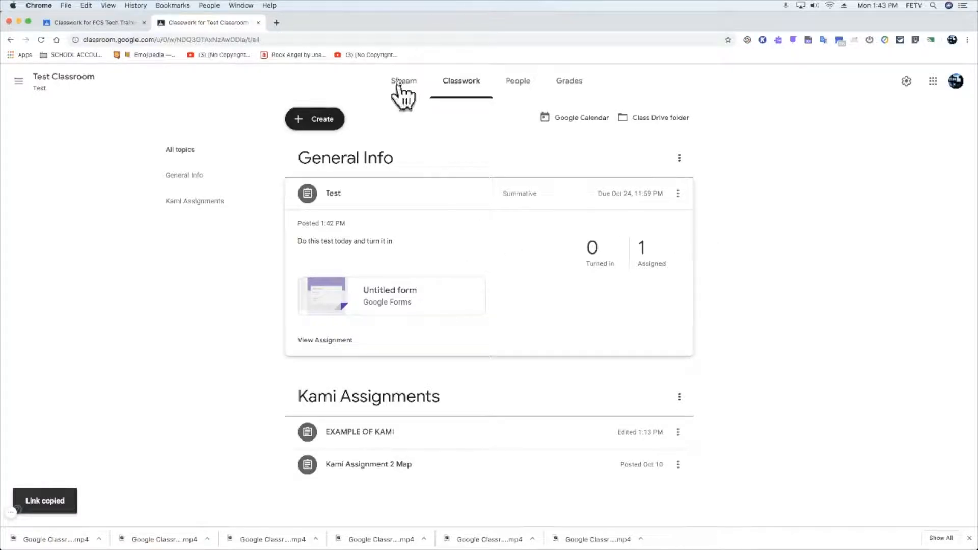
Step: Start a new announcement in the class stream and attach the copied assignment link
drag(409, 84, 421, 96)
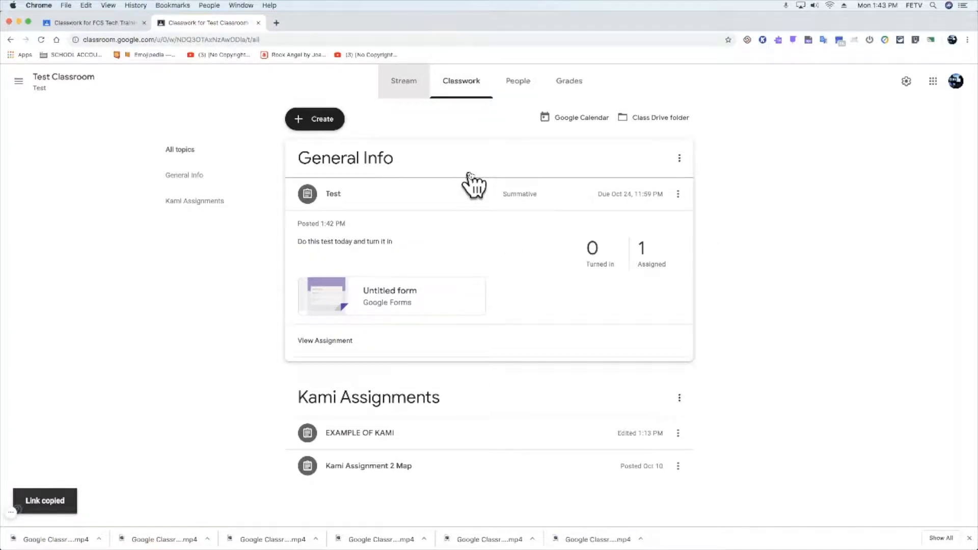
click(408, 94)
click(486, 274)
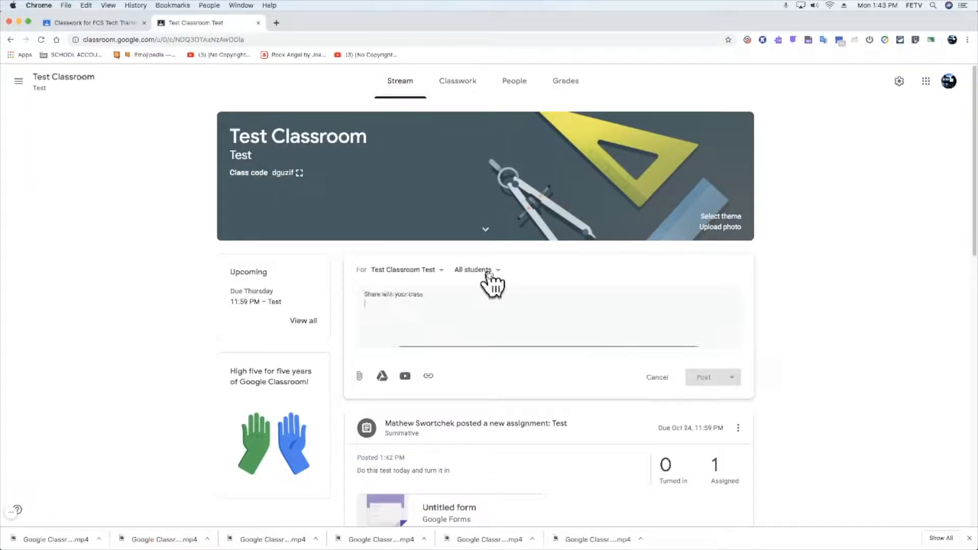
click(429, 376)
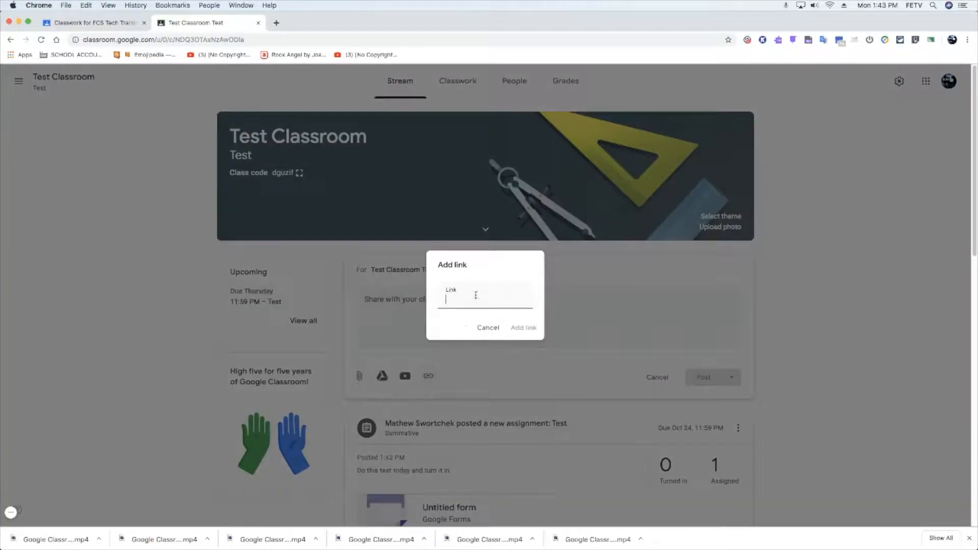
key(ctrl+v)
click(525, 327)
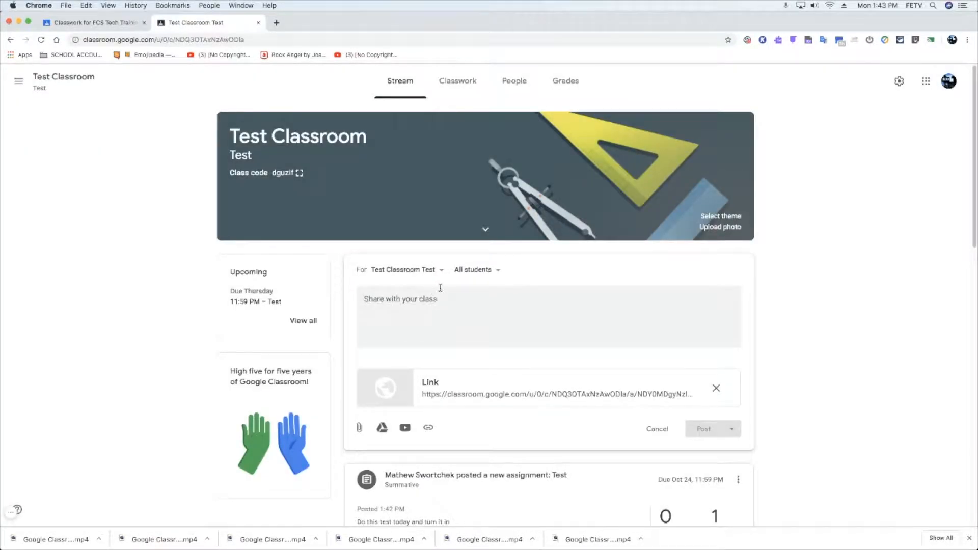
Step: Check which students the announcement can be addressed to, leaving all students selected
click(485, 270)
click(476, 314)
click(476, 312)
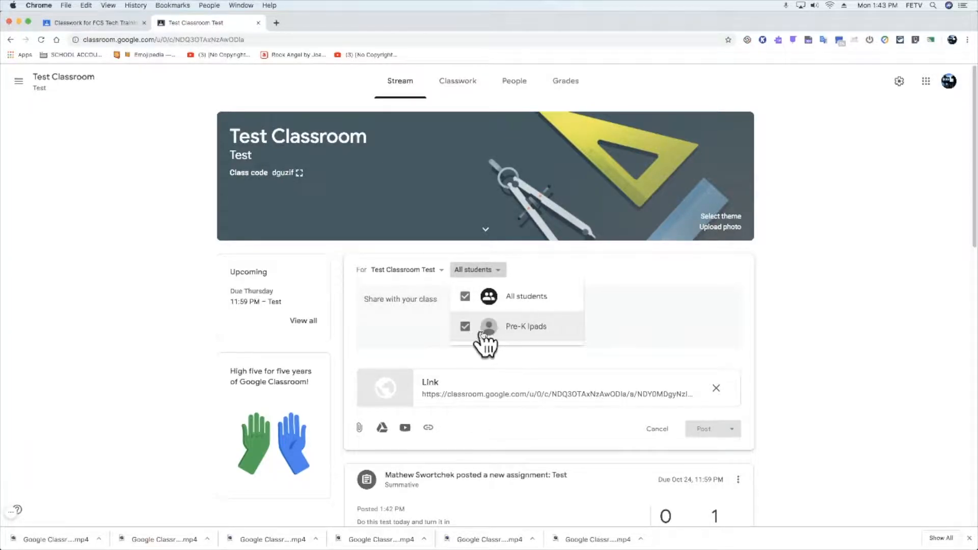
click(690, 294)
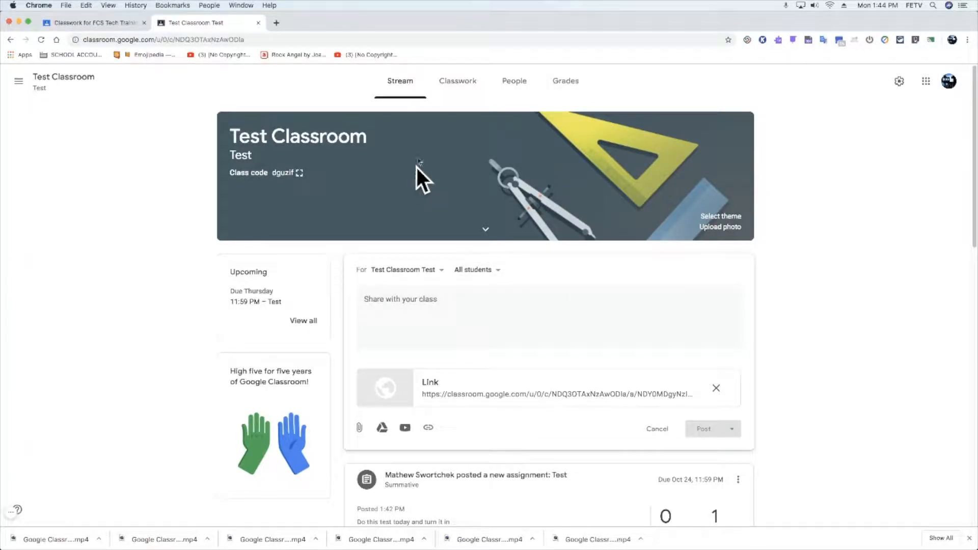
Step: Create a new classwork assignment titled "Here is today's lesson" with the instructions "ajsflkajskfl;jasdkl;fjasjfkl;adjsklf;"
click(449, 89)
click(529, 316)
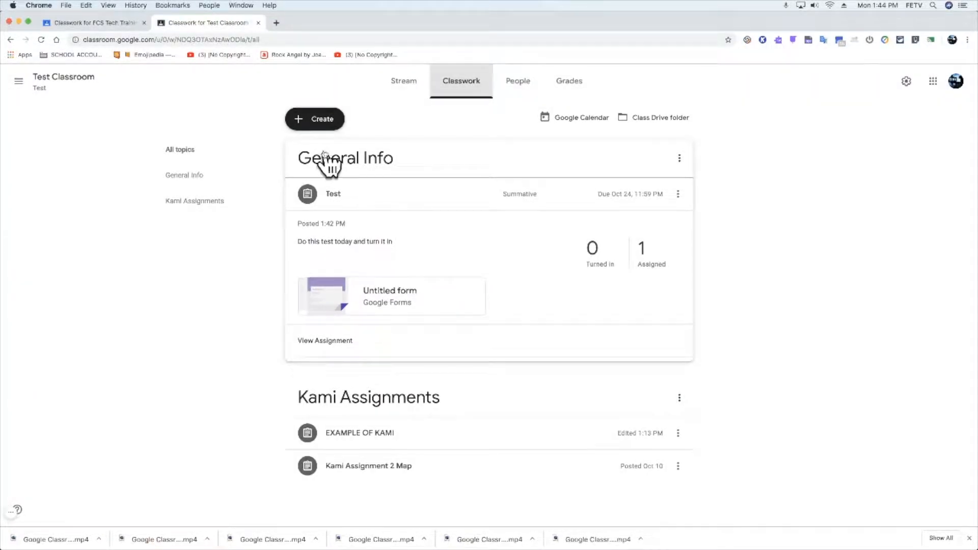
click(320, 122)
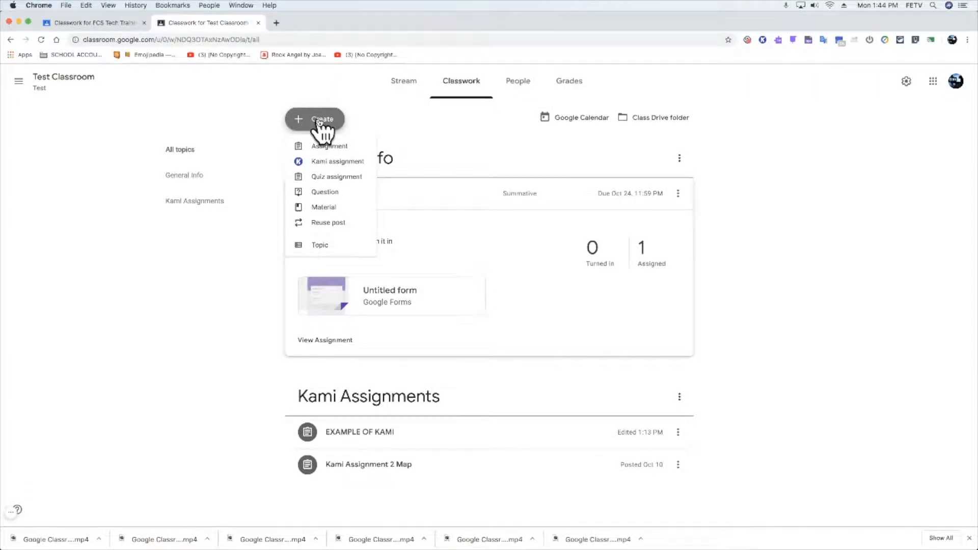
click(328, 146)
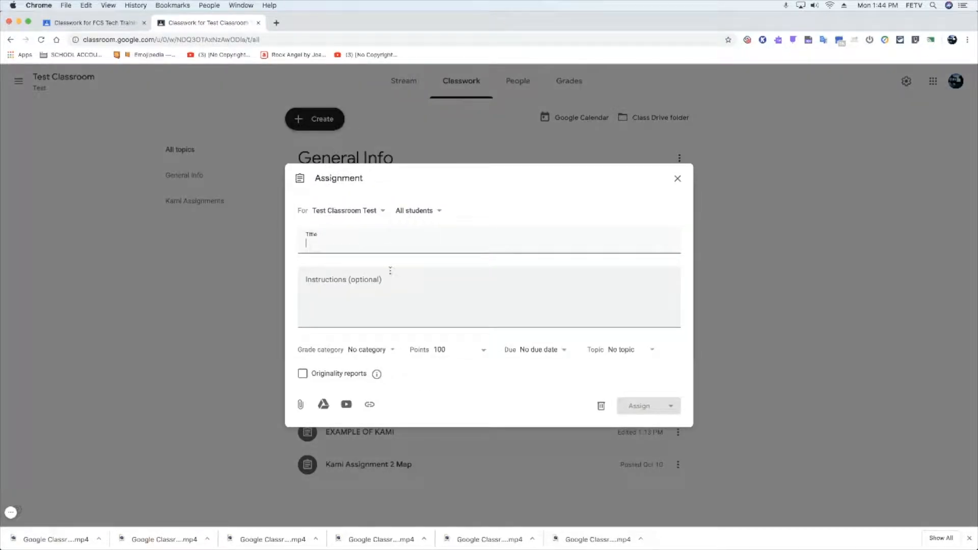
text(Here is todays lesson)
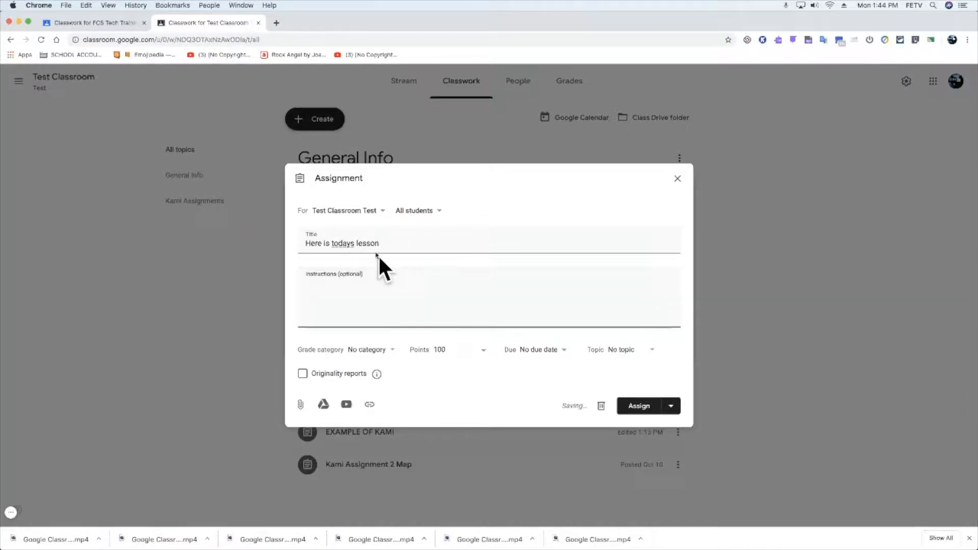
right_click(348, 240)
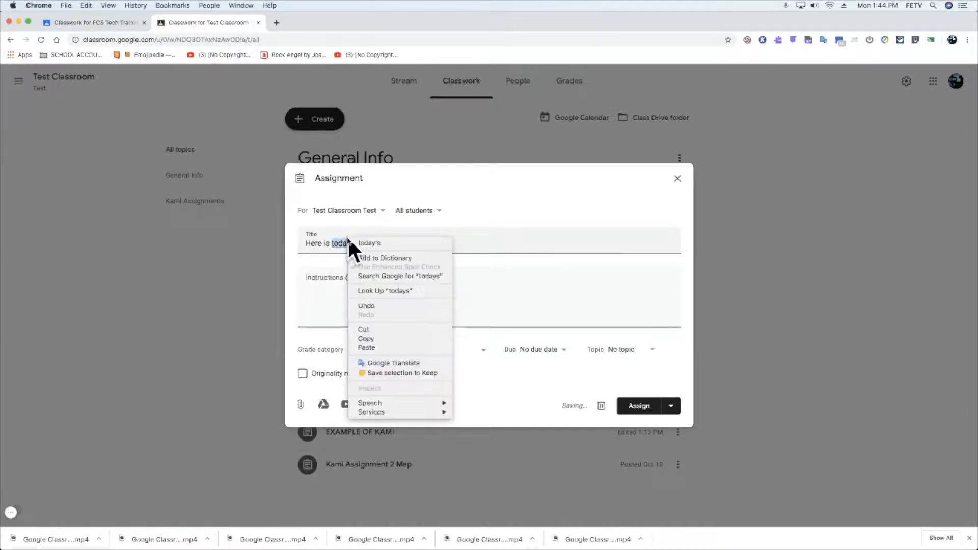
click(366, 243)
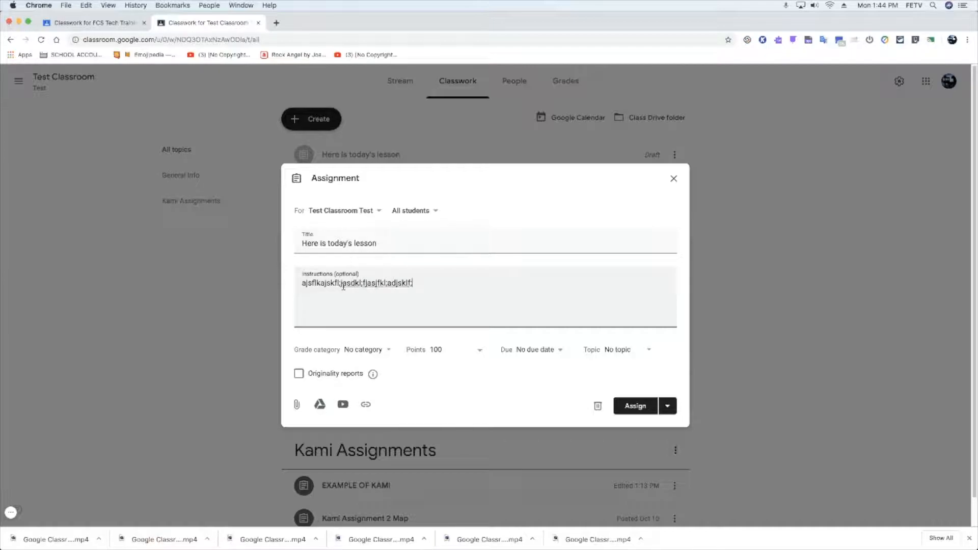
Step: Attach the Google Classroom slides, the Official Fostoria City Schools document and its PDF from recent Google Drive files
click(318, 404)
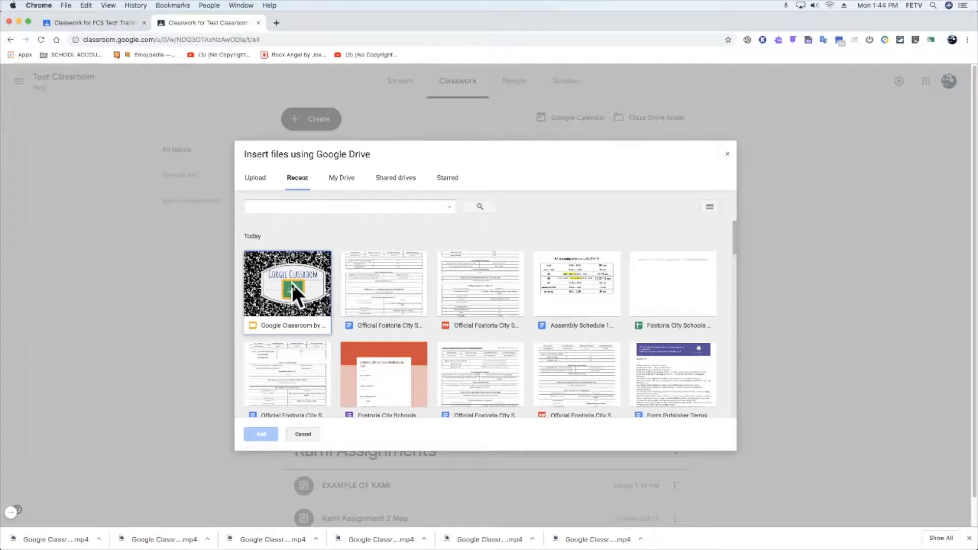
click(292, 283)
click(266, 434)
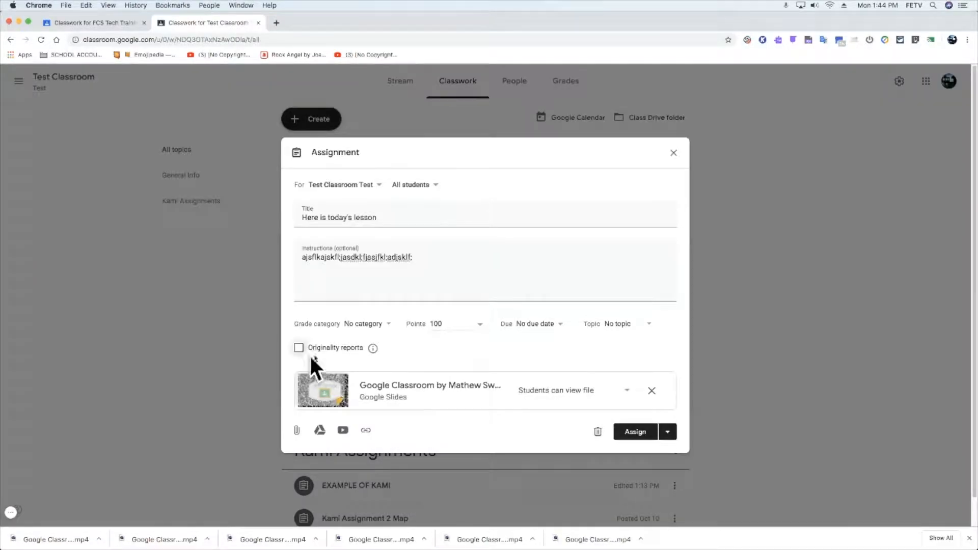
click(319, 431)
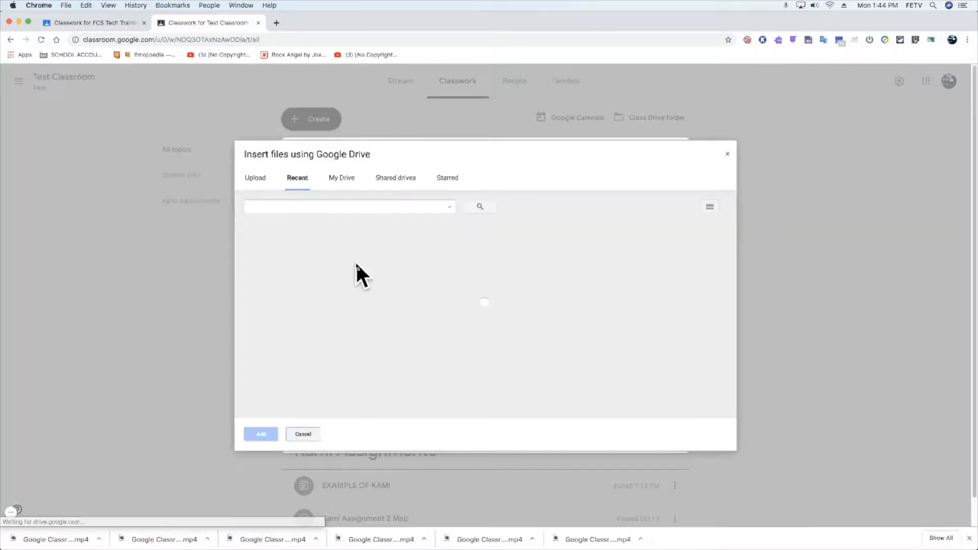
click(383, 276)
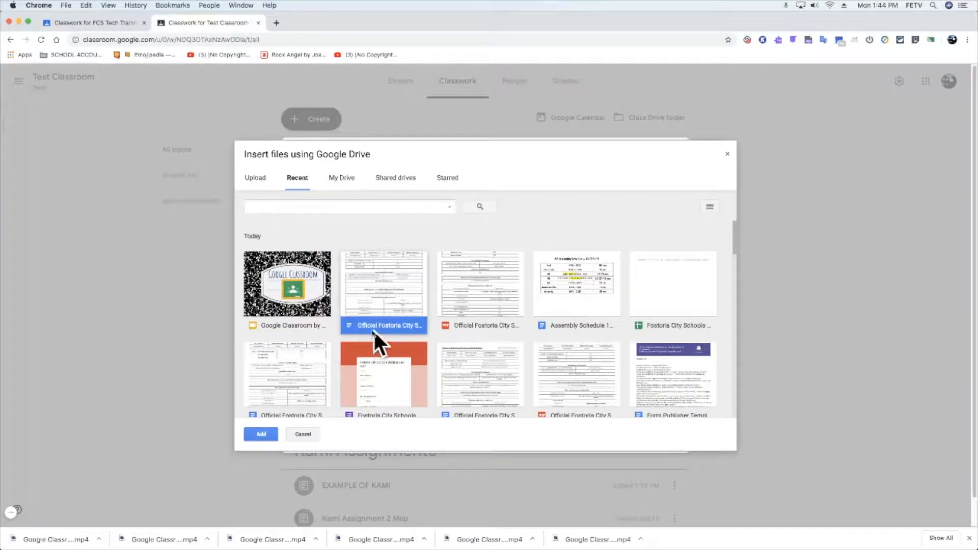
click(268, 436)
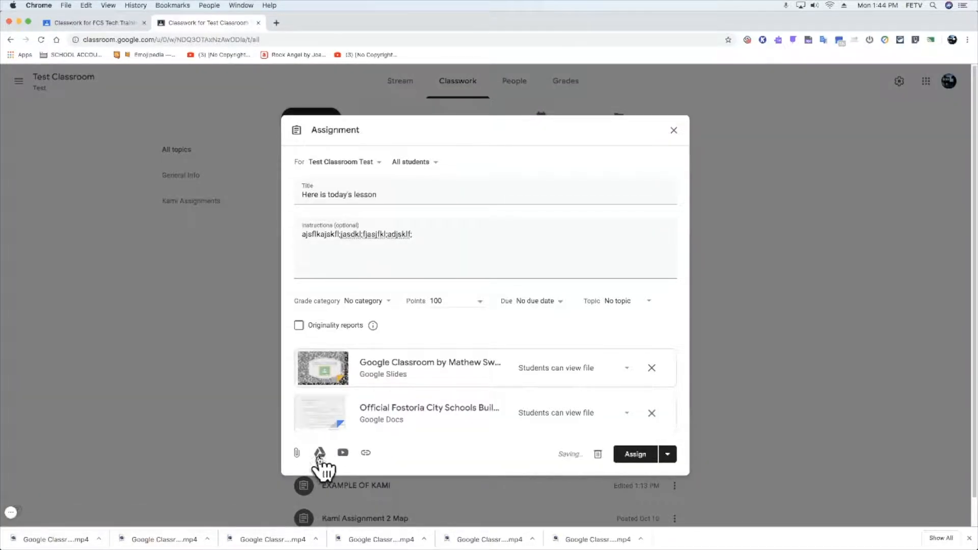
click(320, 453)
click(468, 283)
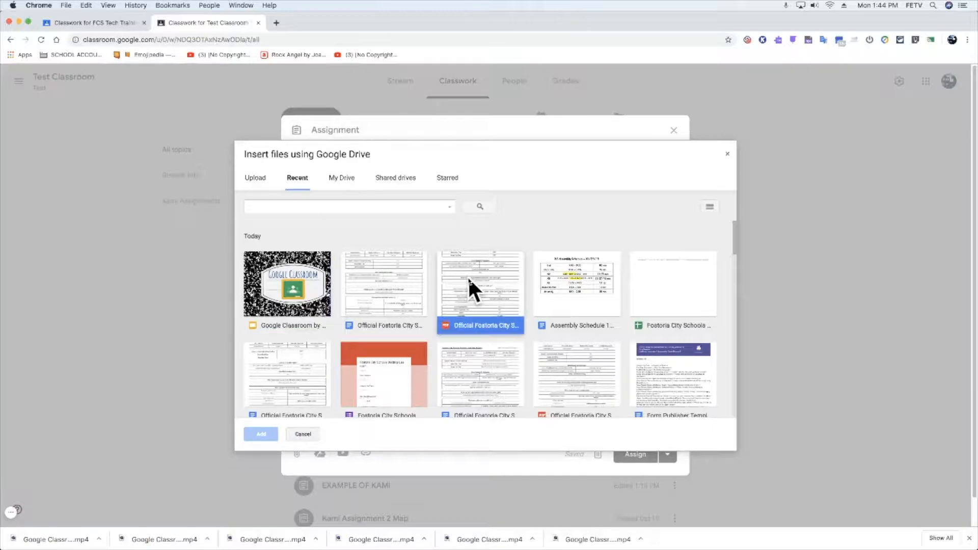
click(266, 434)
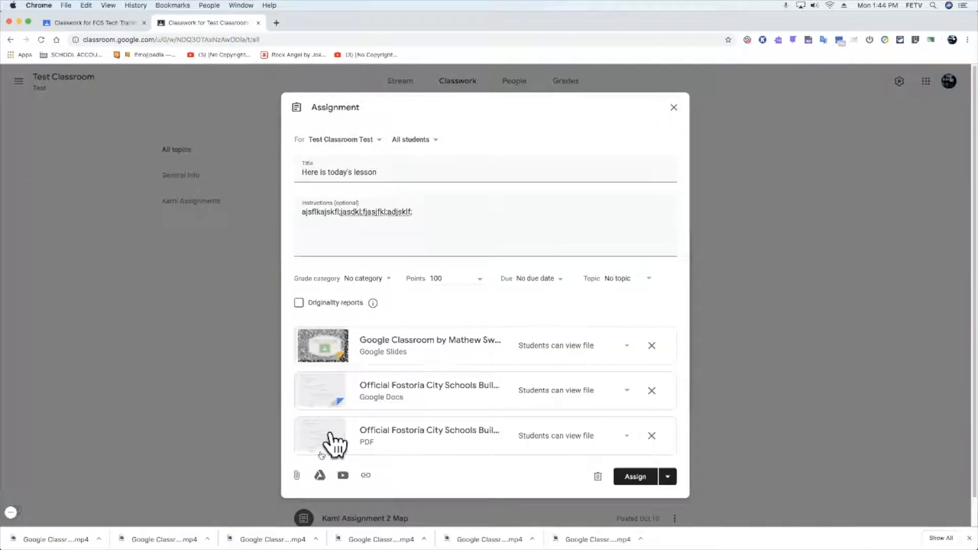
Step: Search YouTube for "ok go primary" and attach the video "Sesame Street: OK Go - Three Primary Colors"
click(343, 475)
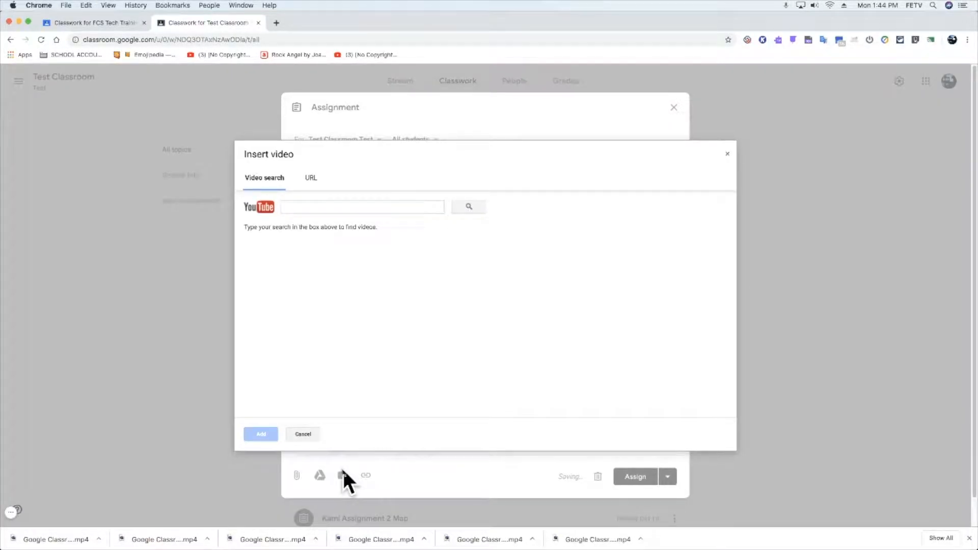
click(303, 209)
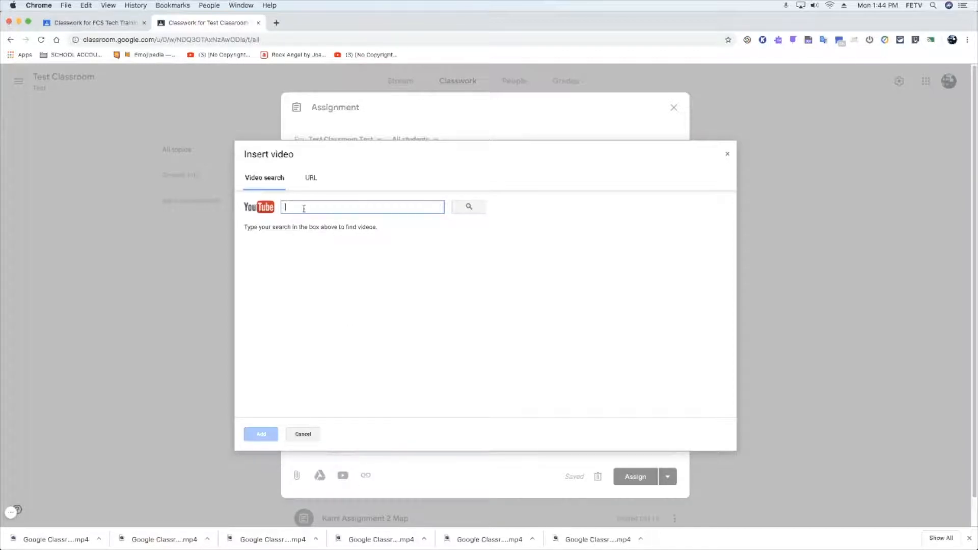
text(ok)
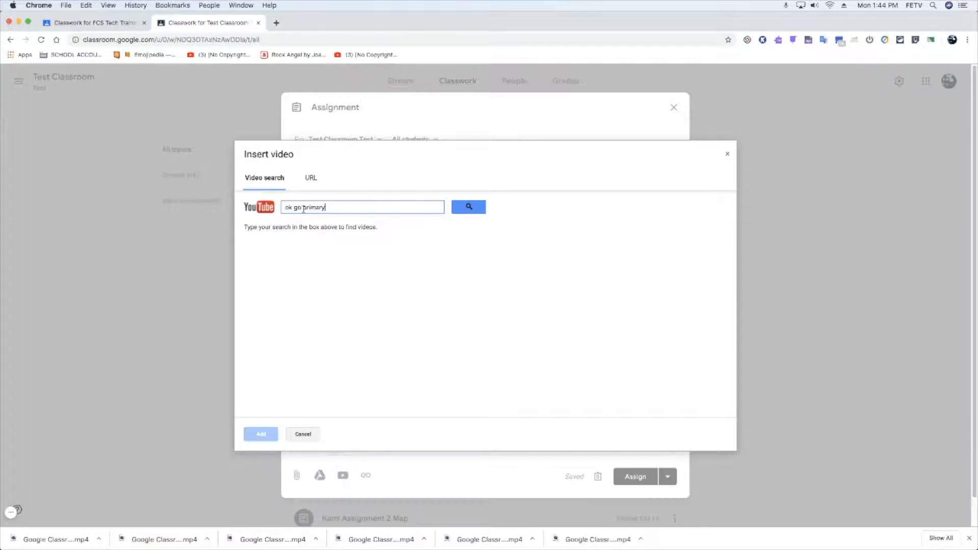
text( go primary)
key(Return)
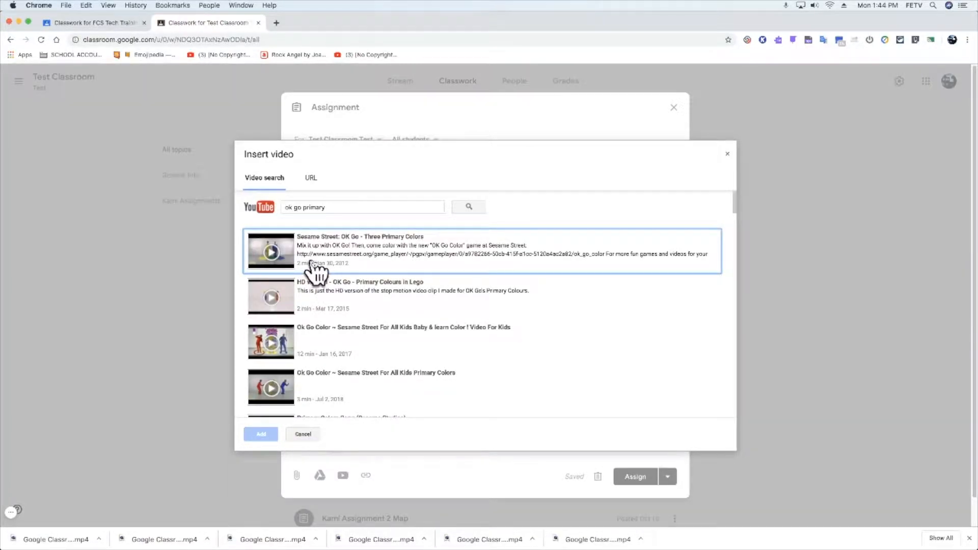
click(312, 265)
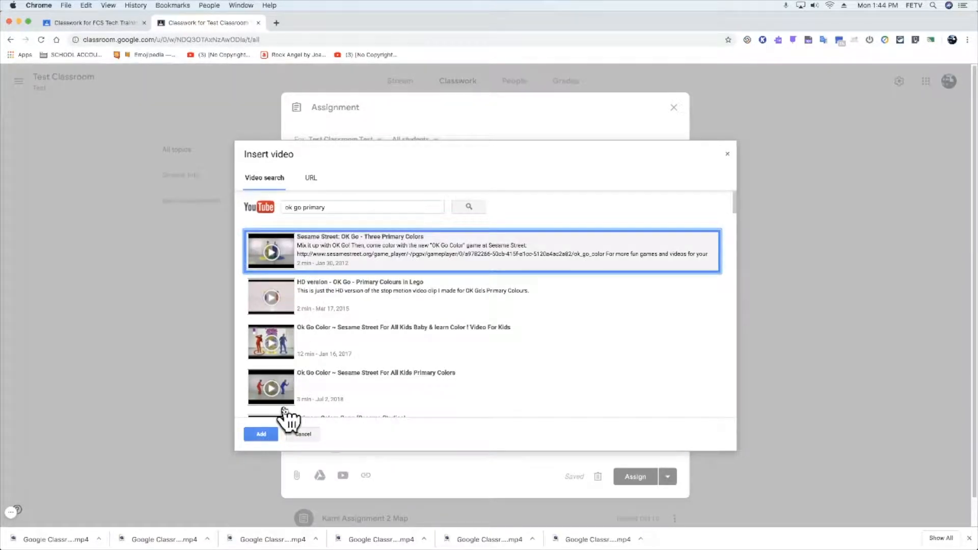
click(260, 434)
Step: Review the student access choices for the attached Google Slides file, keeping "Students can view file"
scroll(458, 357, down, 1)
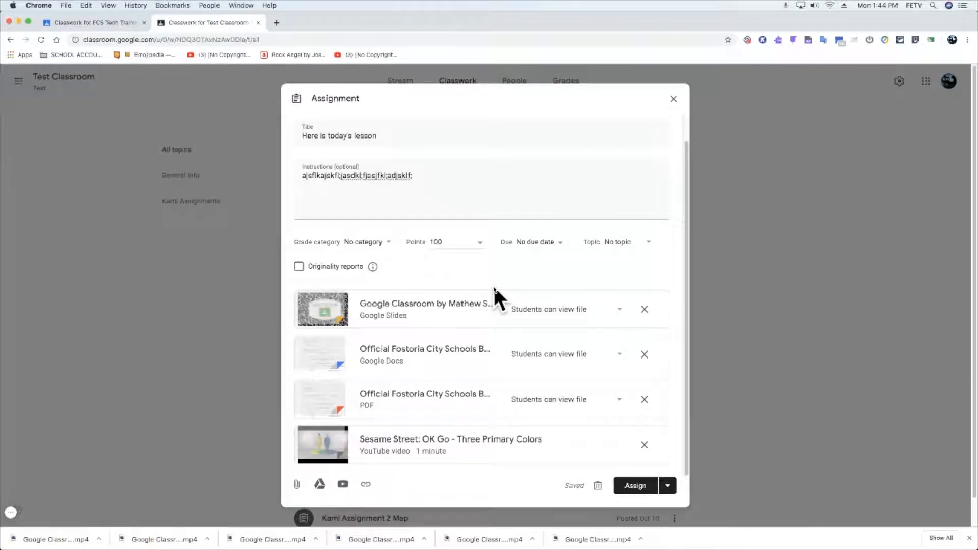
click(567, 315)
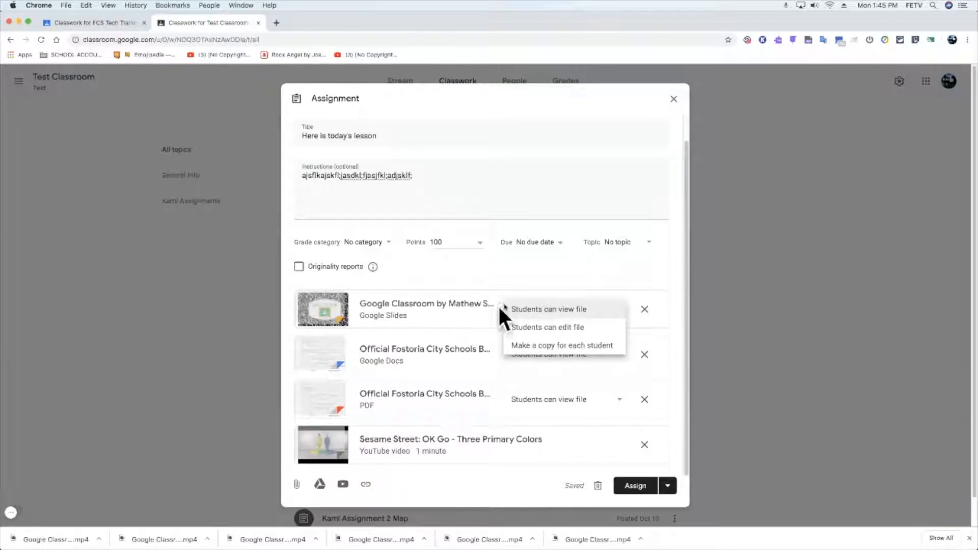
click(524, 312)
click(572, 311)
click(571, 309)
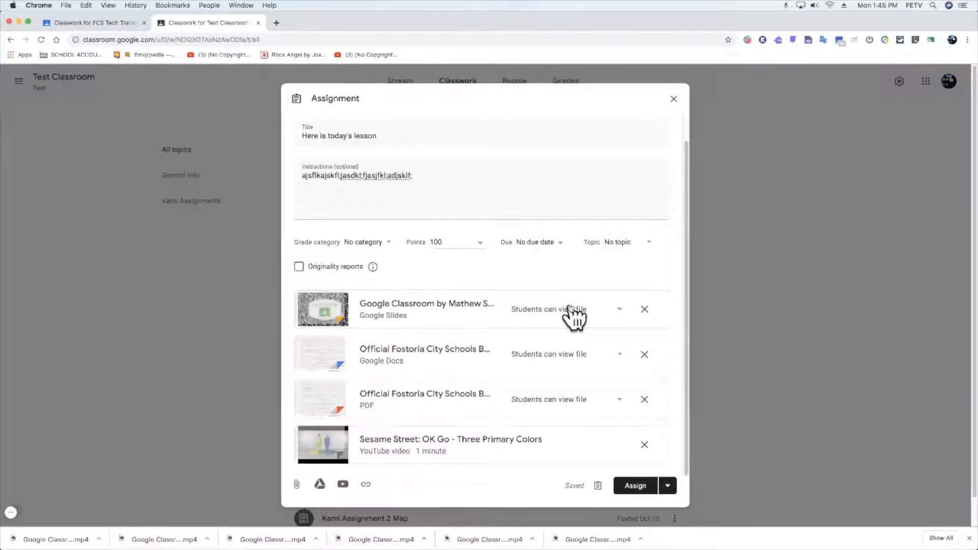
Step: Set the attached Google Docs file to make a copy for each student
click(568, 404)
click(566, 402)
click(567, 404)
click(567, 403)
click(558, 354)
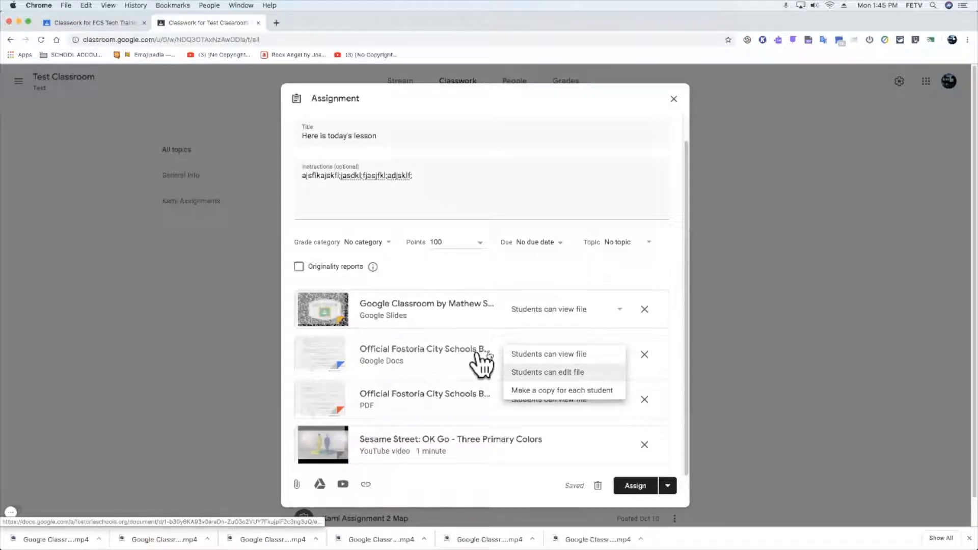
click(528, 390)
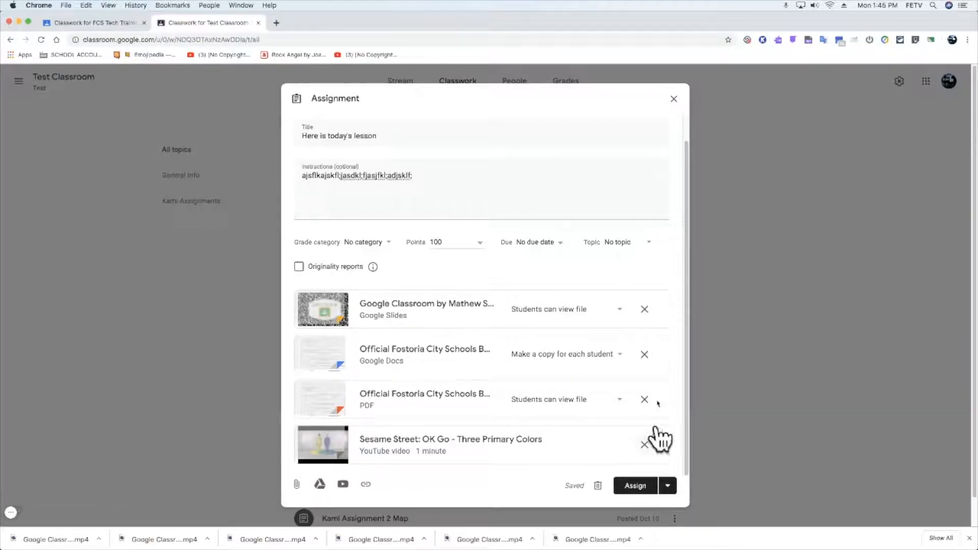
Step: Set the topic to General Info, points to Ungraded and grade category to Formative, and post the assignment without a due date
click(617, 245)
click(637, 288)
click(544, 245)
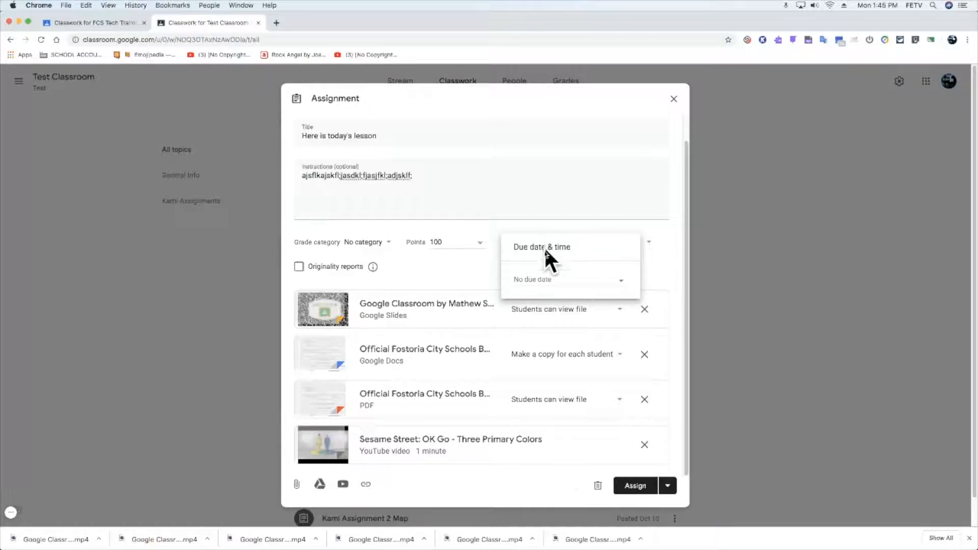
click(383, 244)
click(476, 240)
click(470, 262)
click(376, 244)
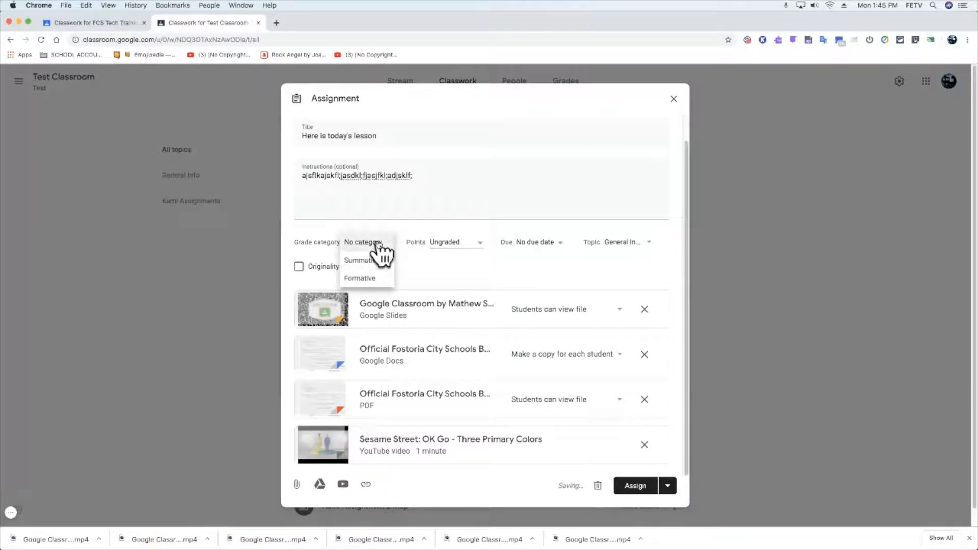
click(388, 278)
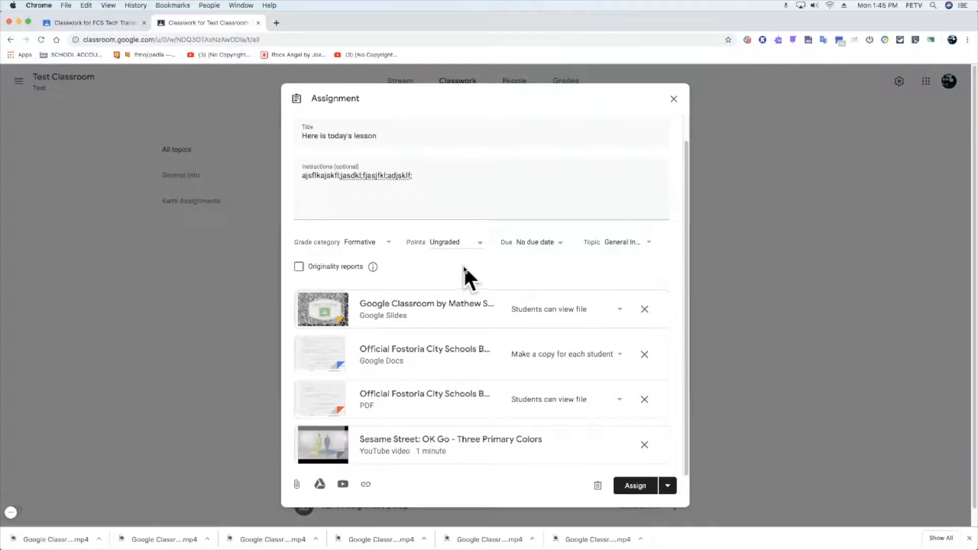
click(651, 486)
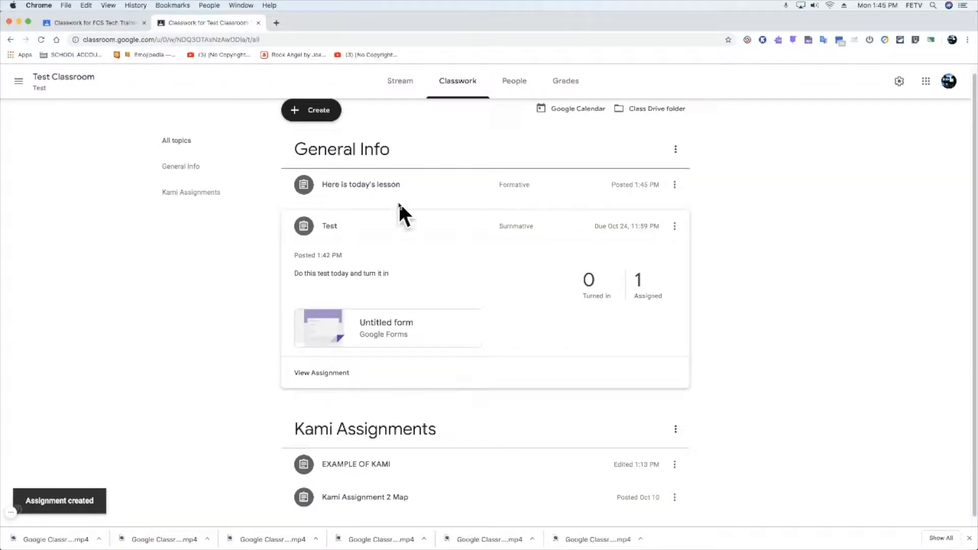
Step: Expand the posted "Here is today's lesson" assignment and examine the student's copy of the document in its student work
click(404, 234)
click(428, 197)
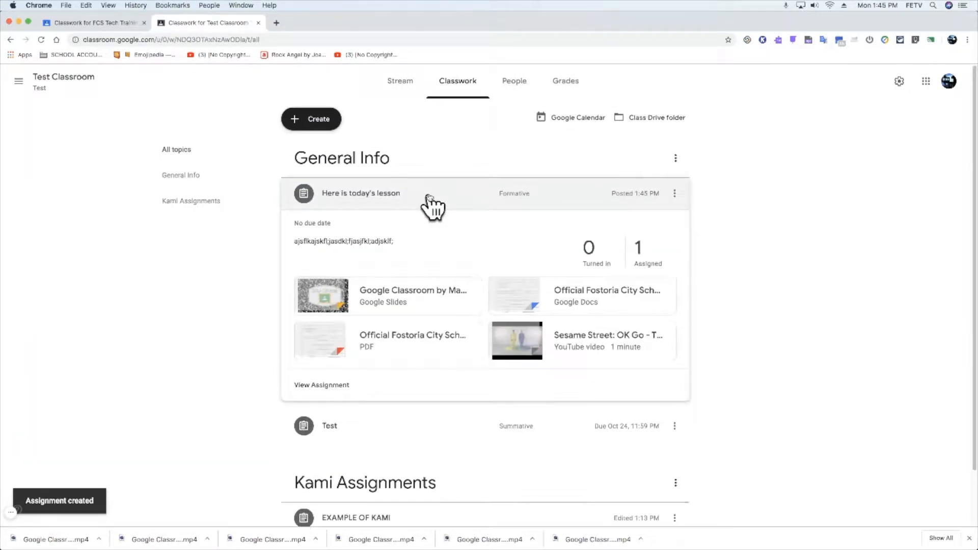
click(430, 200)
click(430, 204)
click(589, 257)
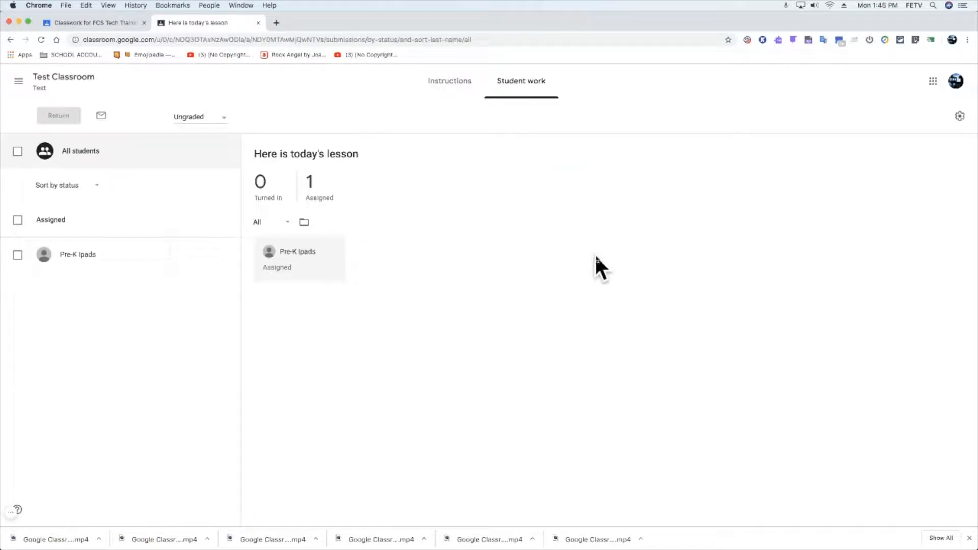
click(116, 264)
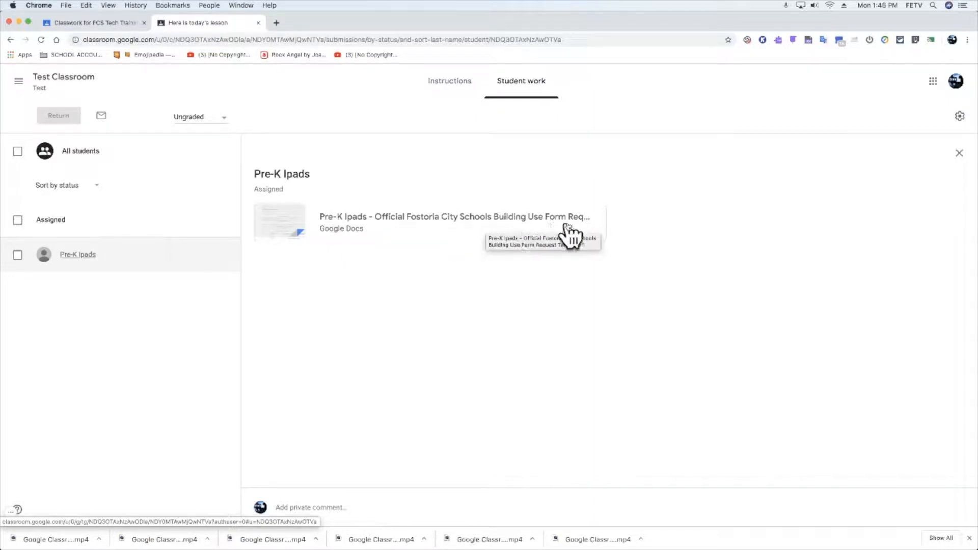
Step: Return to the classwork page and start a published Kami assignment for one student in Test Classroom
click(46, 79)
click(456, 88)
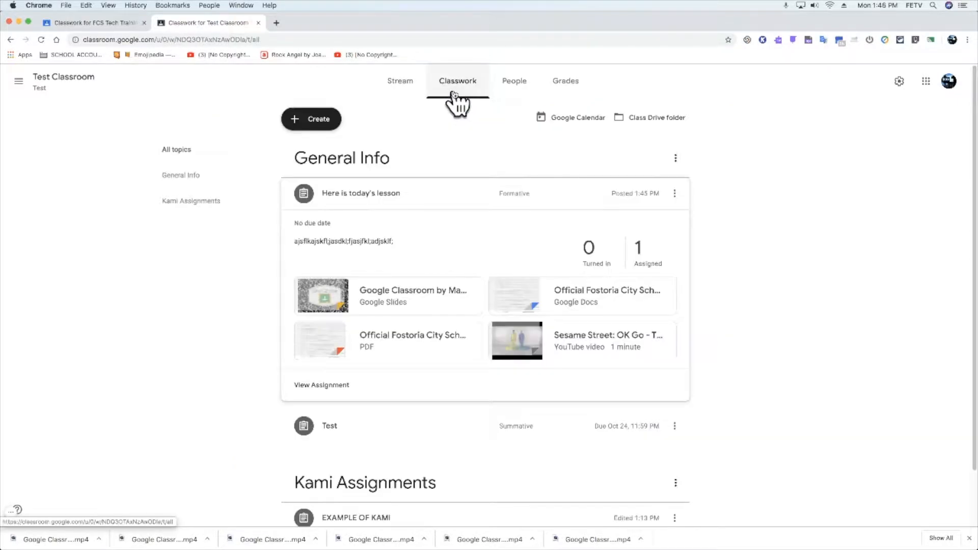
click(306, 124)
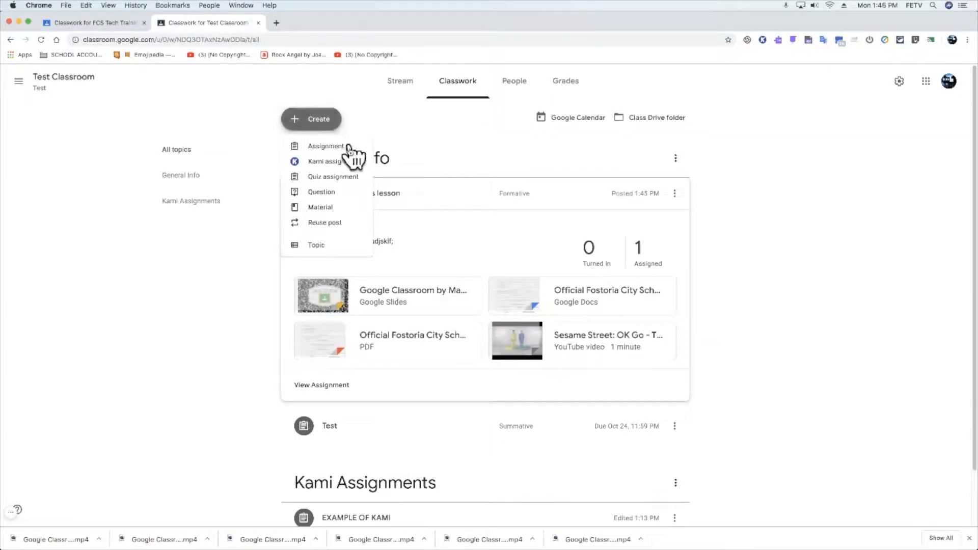
click(340, 161)
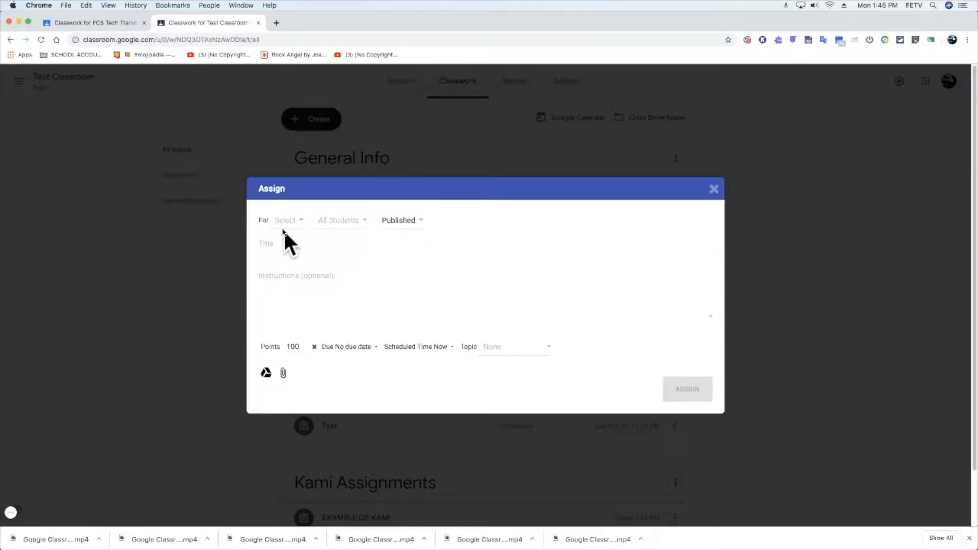
click(294, 221)
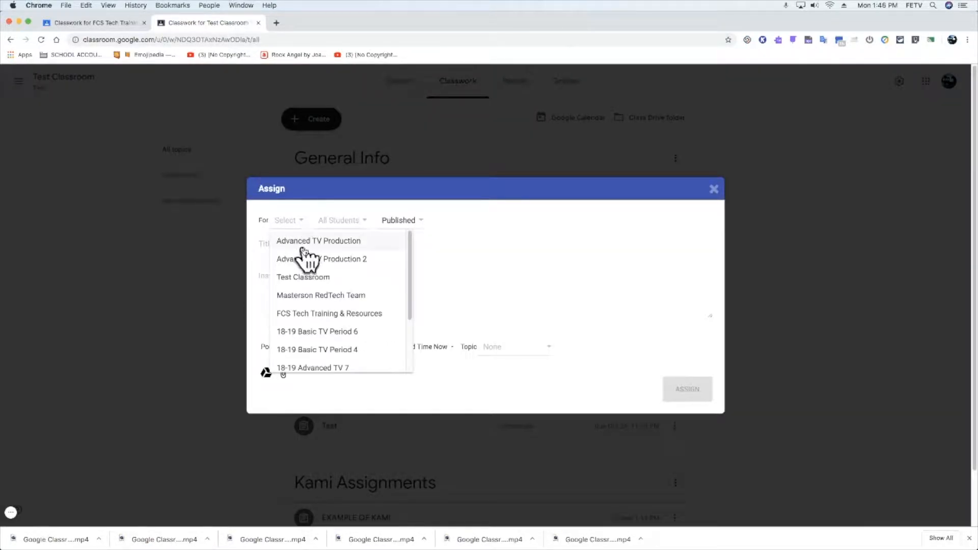
click(330, 279)
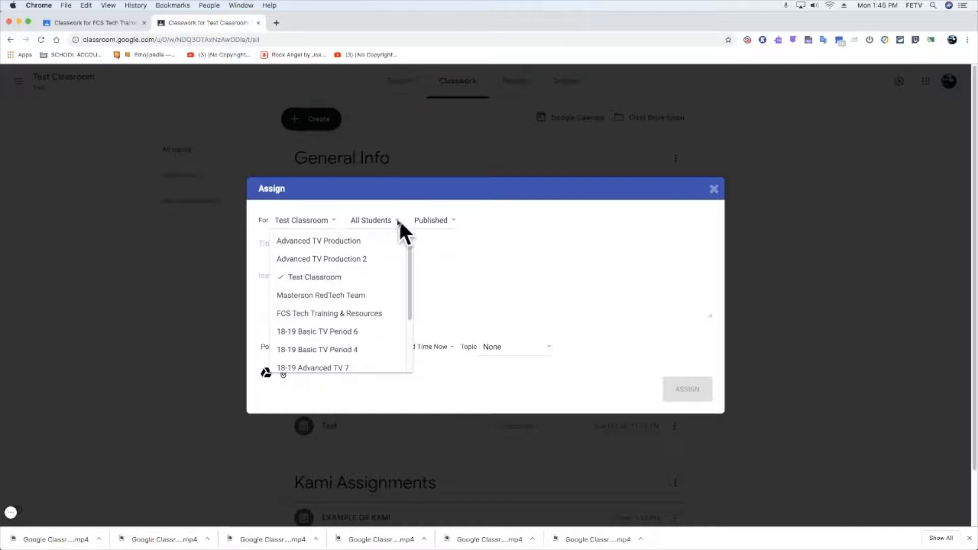
click(386, 222)
click(389, 278)
click(439, 221)
click(438, 241)
Step: Give the Kami assignment the title "dfsasf" and the instructions "asfasdfasd"
click(278, 250)
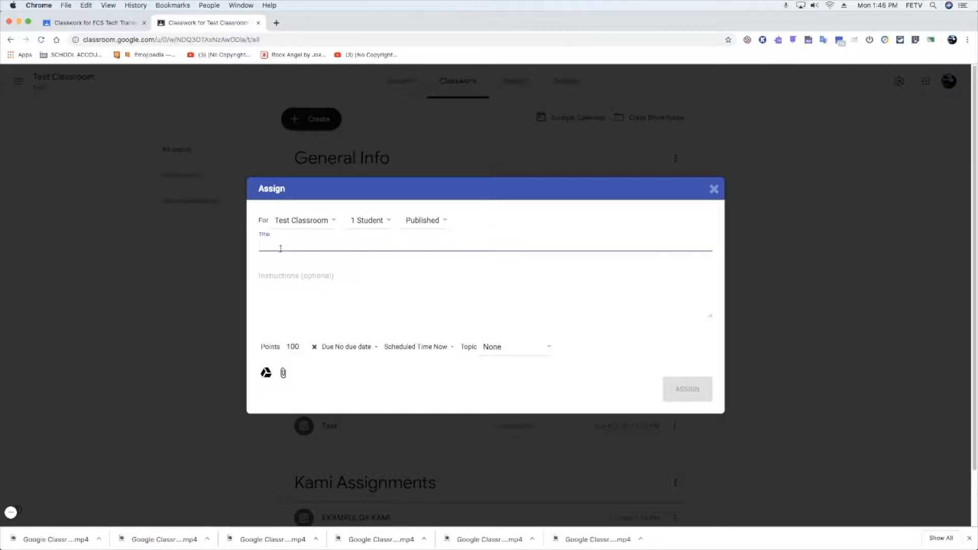
click(295, 288)
text(asfasdfasd)
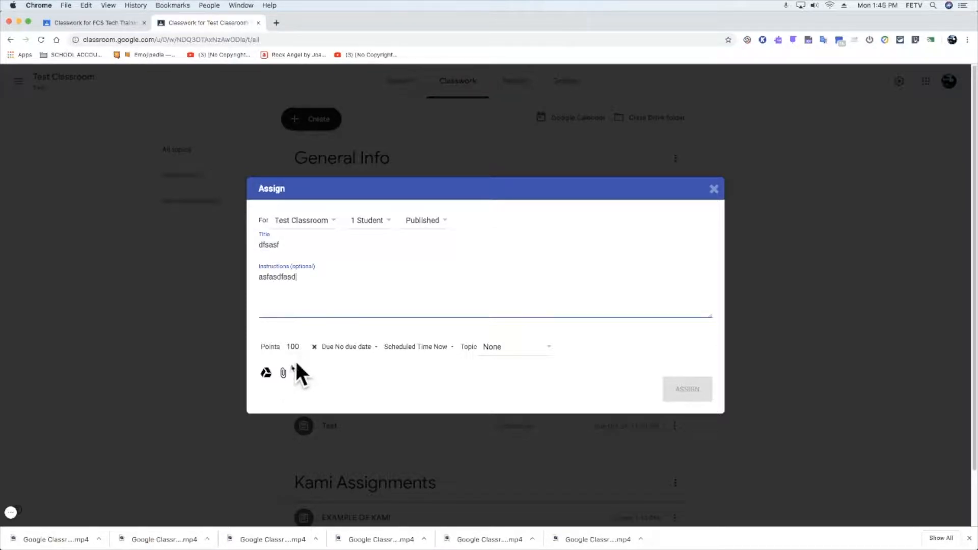
Step: Attach SelfRegGroupFreeSample.pdf from the Kami Uploads Drive folder, keeping "Make a copy for each student (recommended)"
click(266, 372)
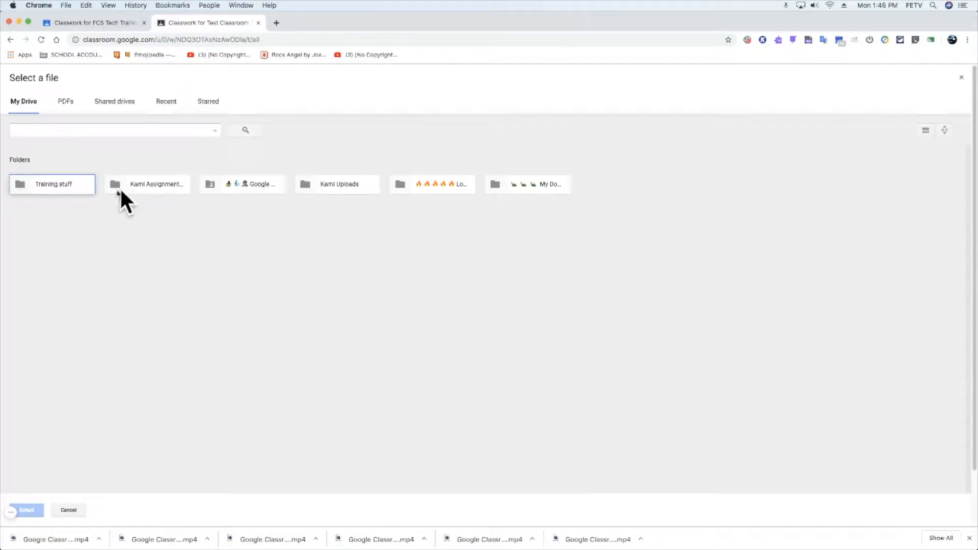
double_click(339, 184)
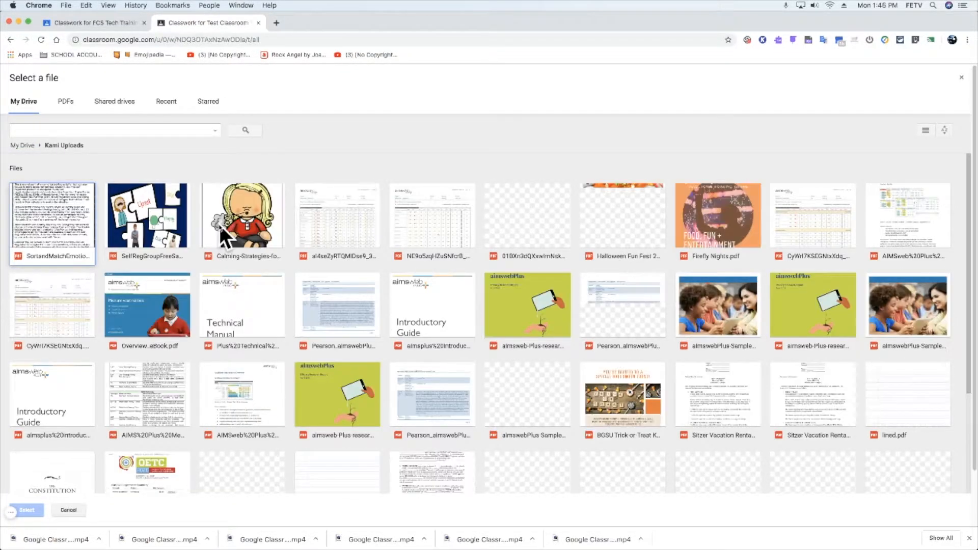
click(148, 239)
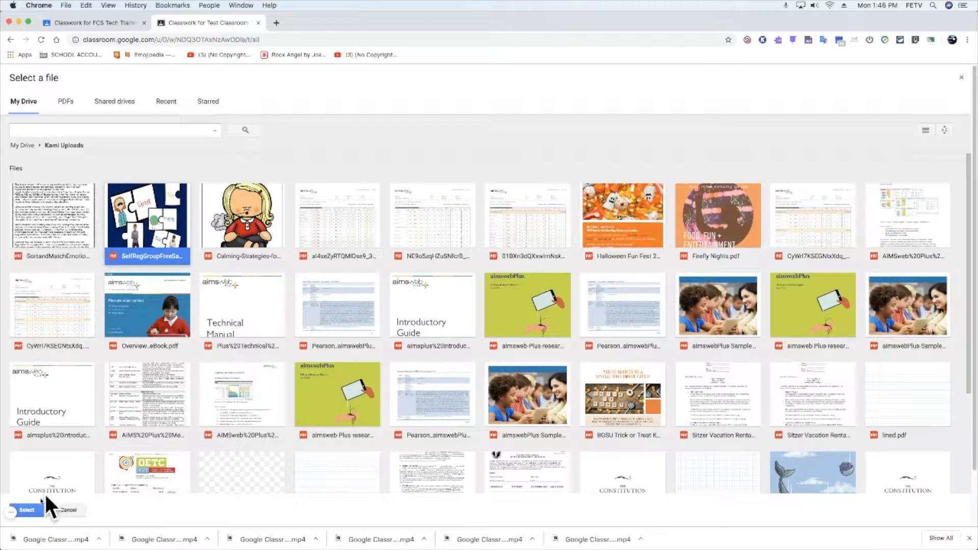
click(30, 510)
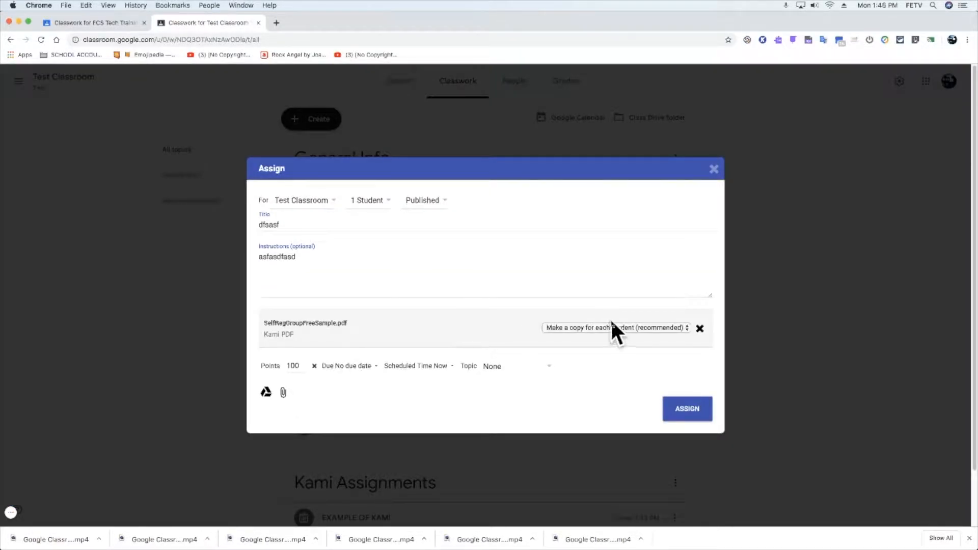
click(609, 328)
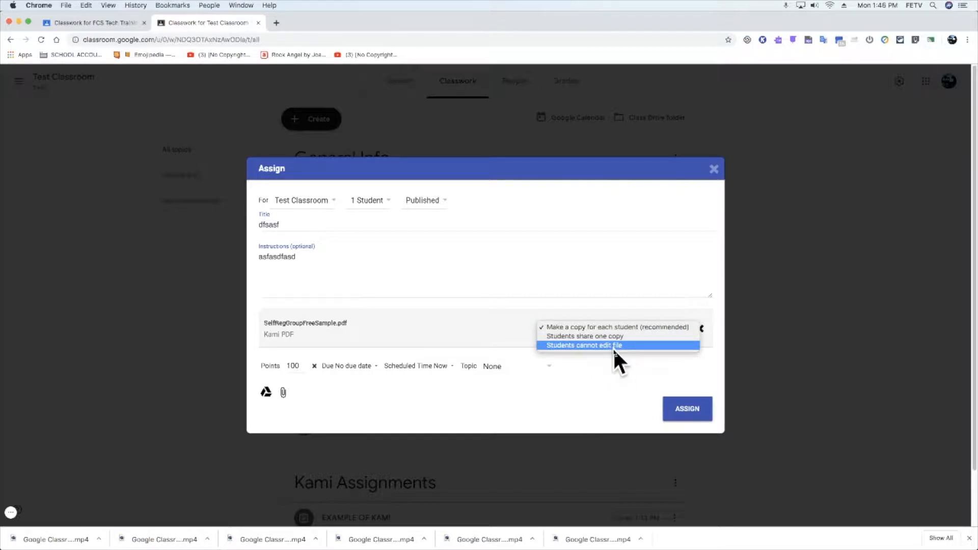
click(596, 328)
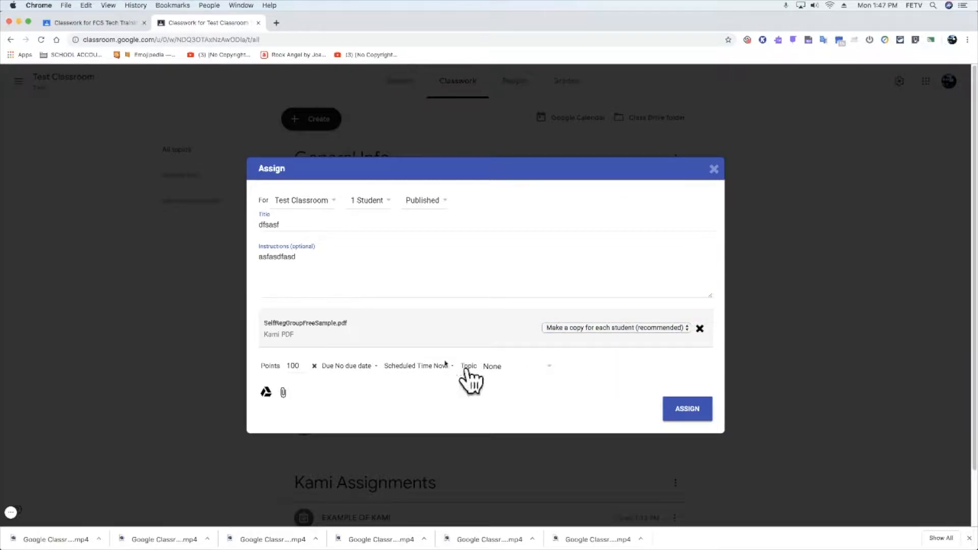
Step: File the Kami assignment under the Kami Assignments topic and assign it, closing the confirmation
click(507, 368)
click(528, 424)
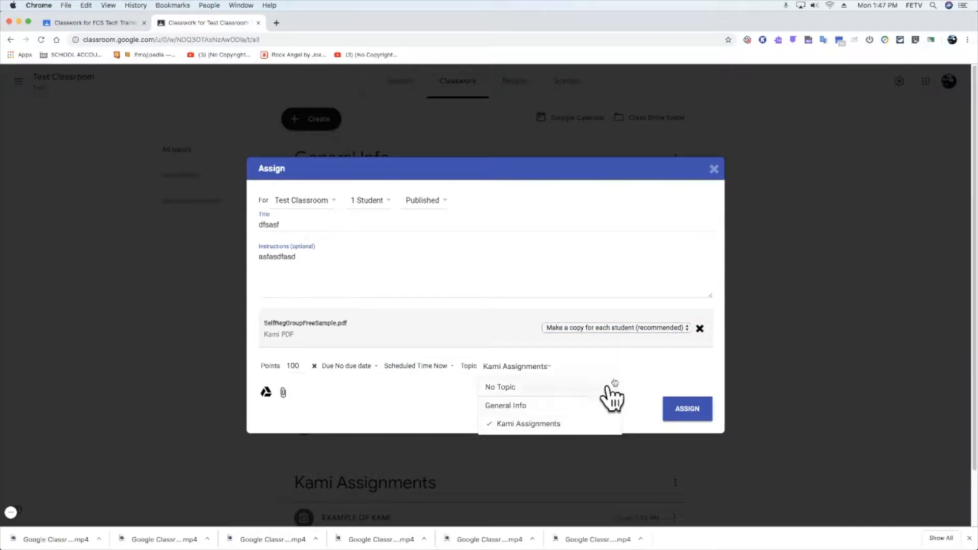
click(686, 399)
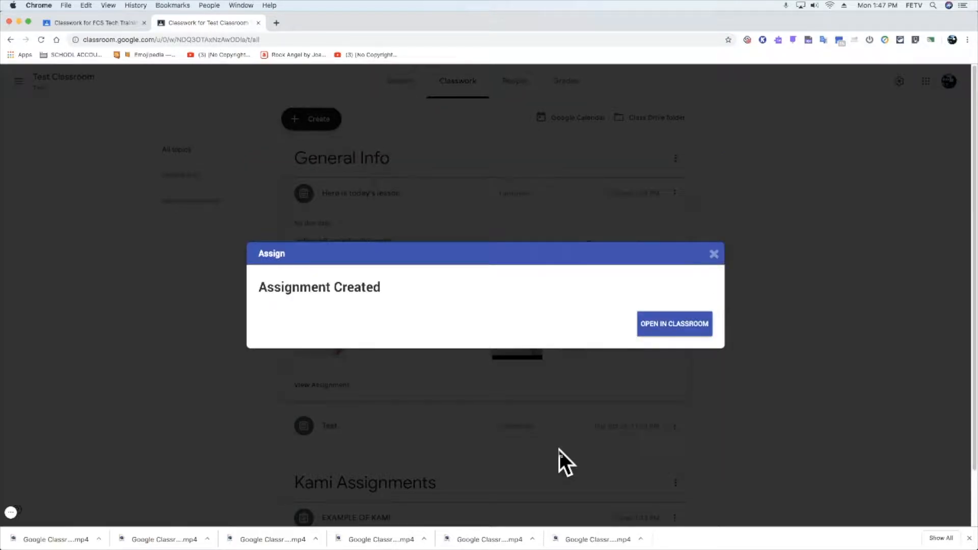
click(714, 254)
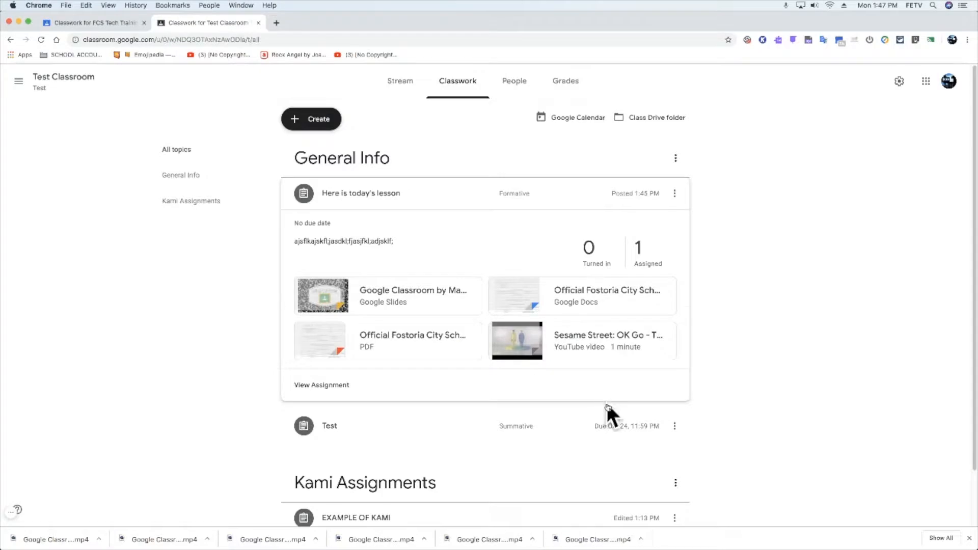
Step: Look through the Kami Assignments topic and preview the PDF attached to EXAMPLE OF KAMI
scroll(612, 418, down, 2)
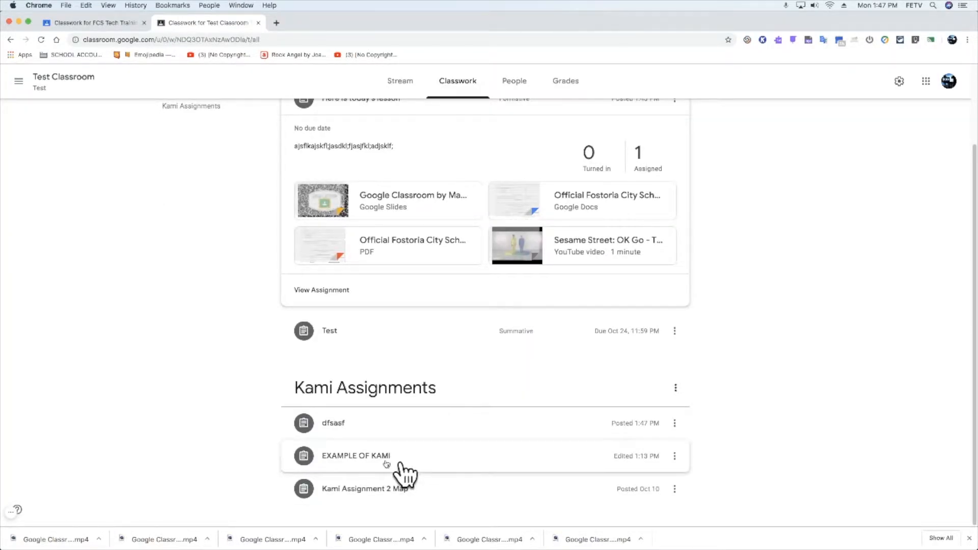
click(442, 489)
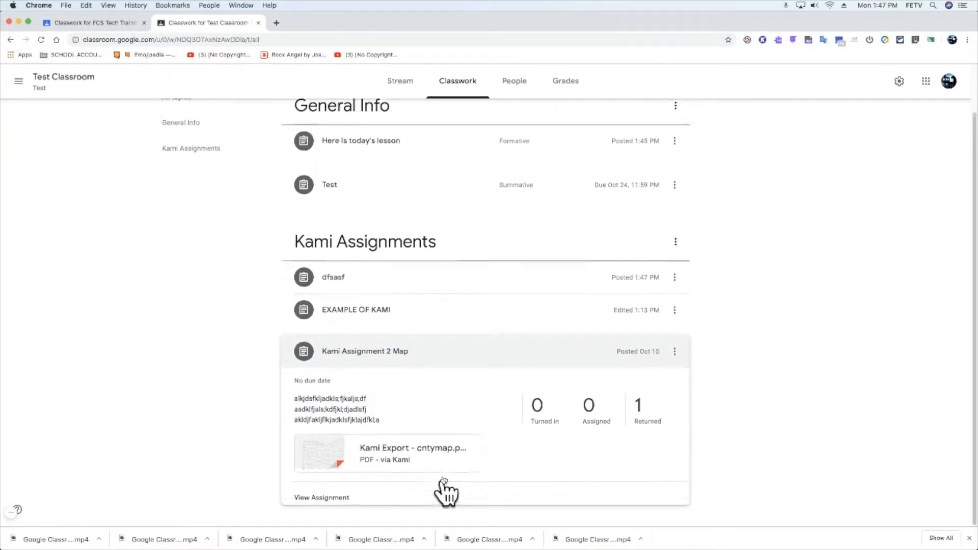
click(455, 352)
click(459, 328)
click(429, 496)
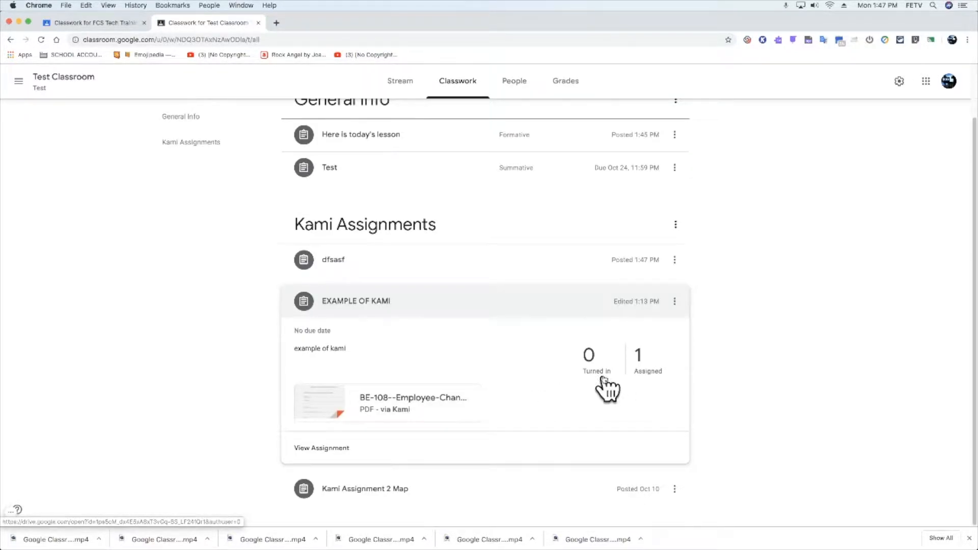
click(440, 408)
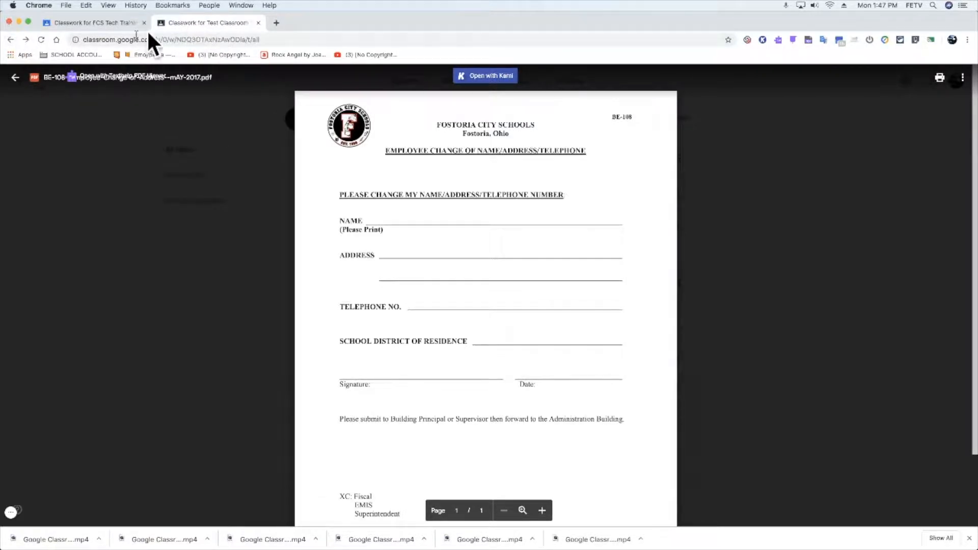
Step: Check the classwork page of the FCS Tech Training & Resources class
click(82, 23)
click(396, 502)
scroll(377, 508, down, 1)
scroll(373, 508, up, 1)
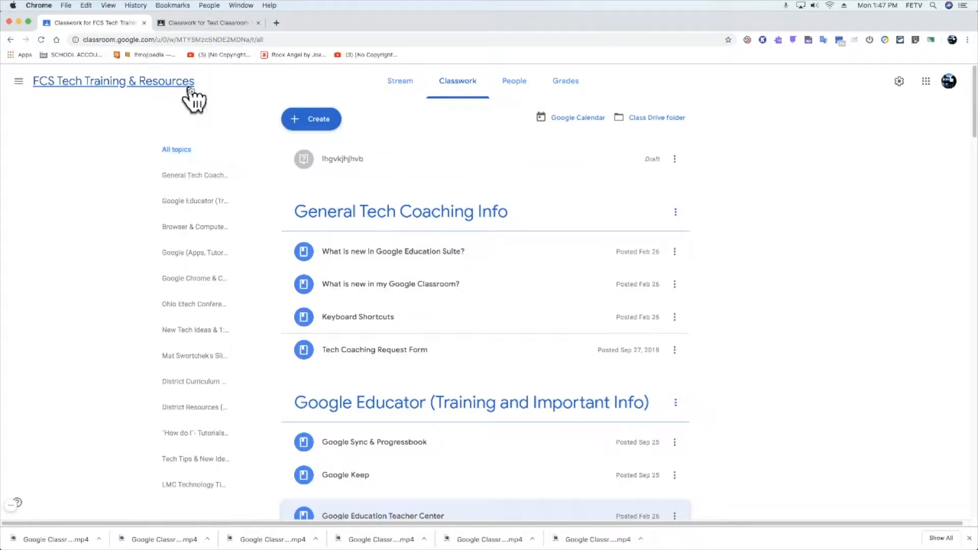
Step: Back in Test Classroom, preview the map PDF of Kami Assignment 2 Map and open the student's returned work
click(188, 22)
click(219, 141)
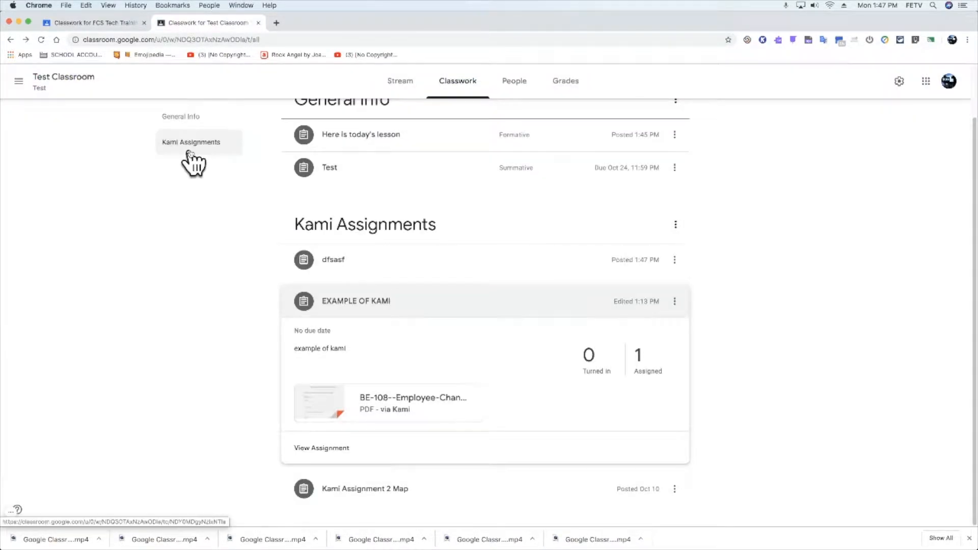
click(341, 490)
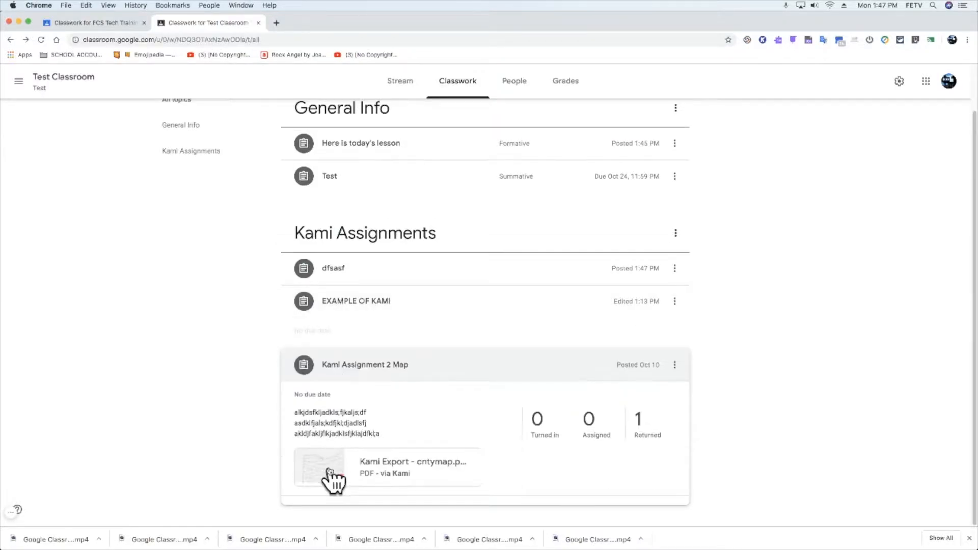
click(434, 445)
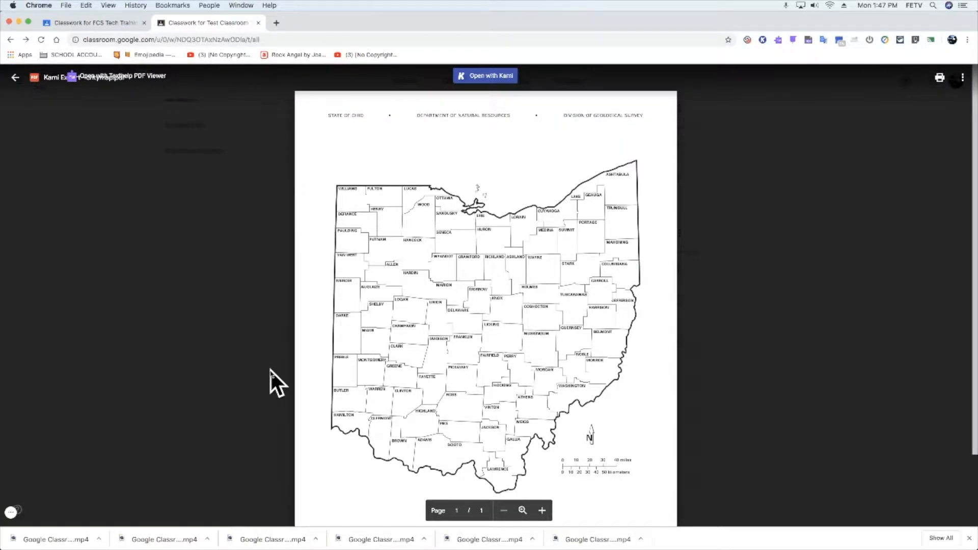
click(271, 370)
click(548, 410)
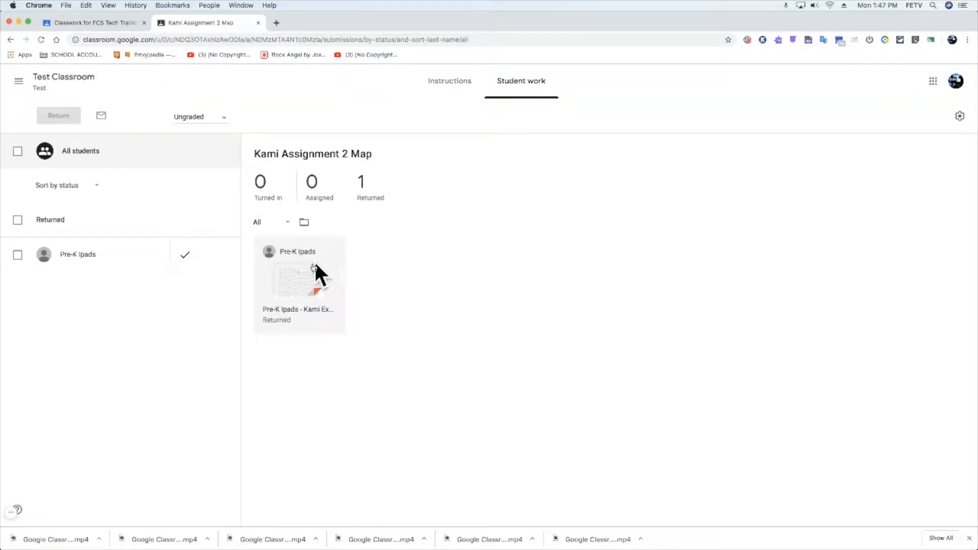
click(311, 270)
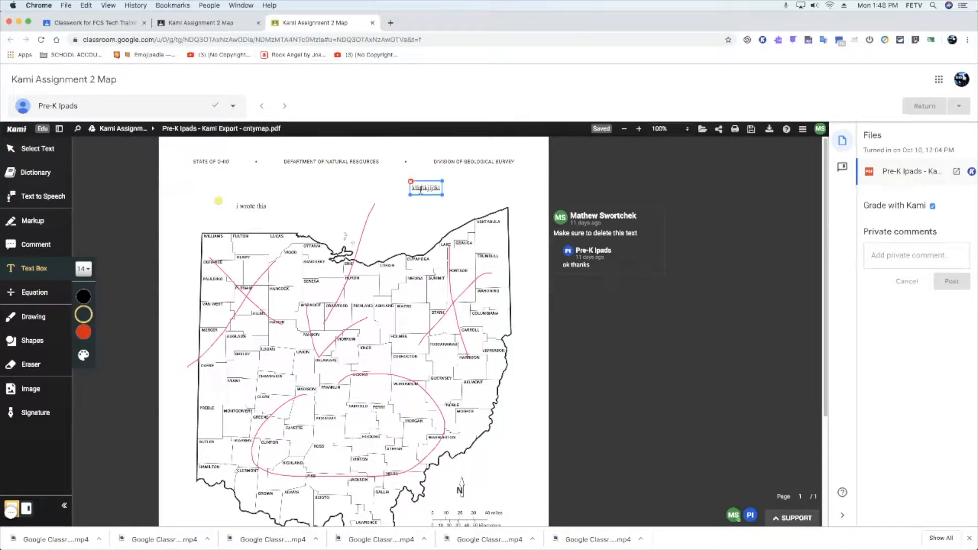
Step: Check the comment thread about deleting the text and circle the map's northwestern lakeshore counties in black with the Drawing tool
click(589, 265)
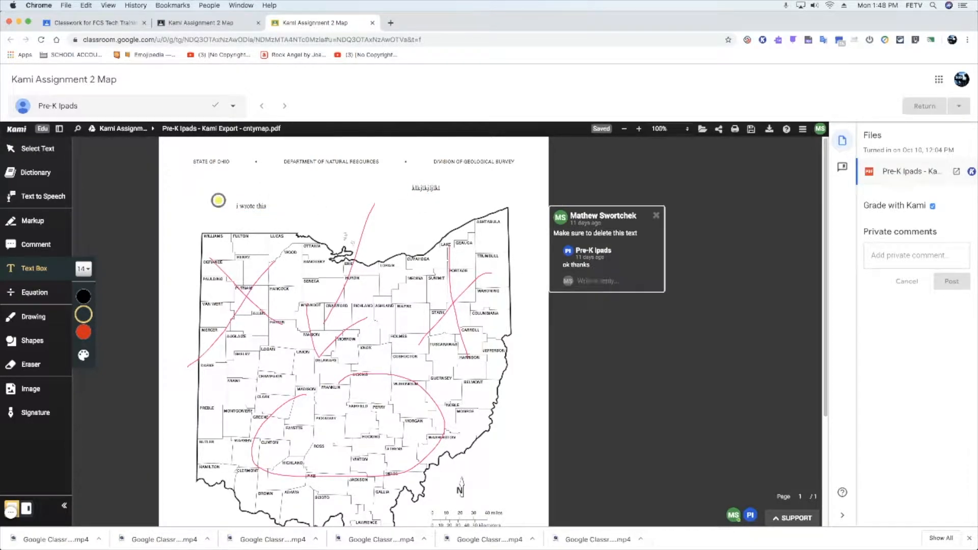
click(584, 307)
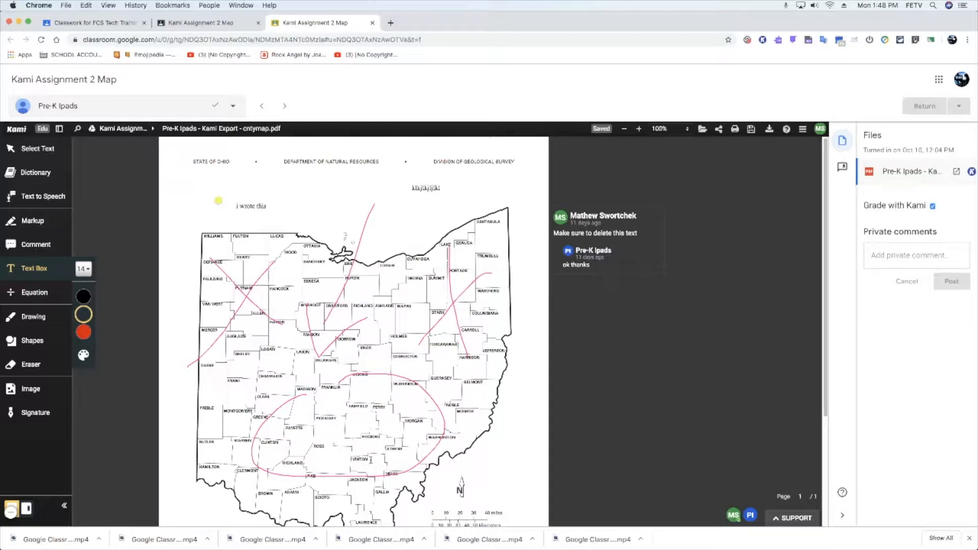
click(48, 224)
click(40, 320)
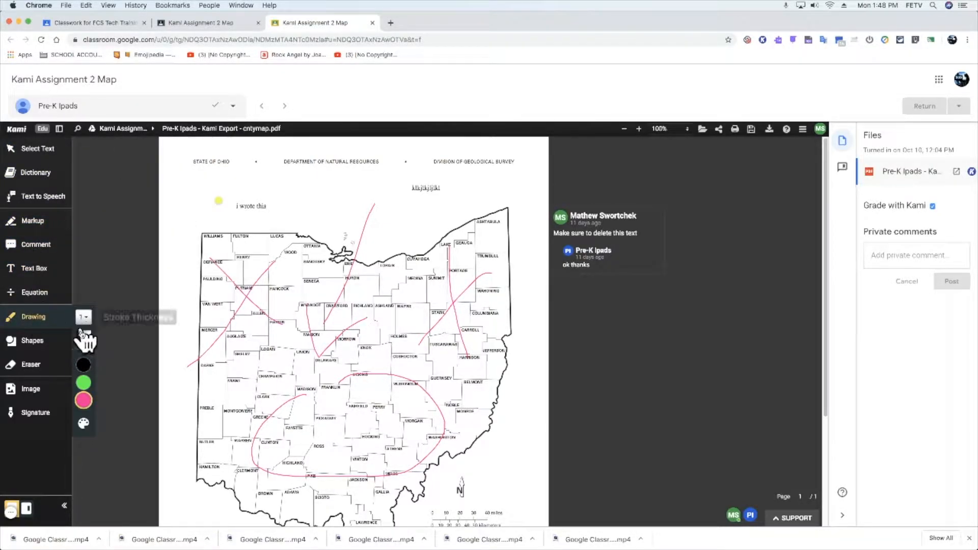
click(88, 365)
mouse_move(304, 214)
mouse_down()
mouse_move(334, 265)
mouse_move(261, 238)
mouse_up()
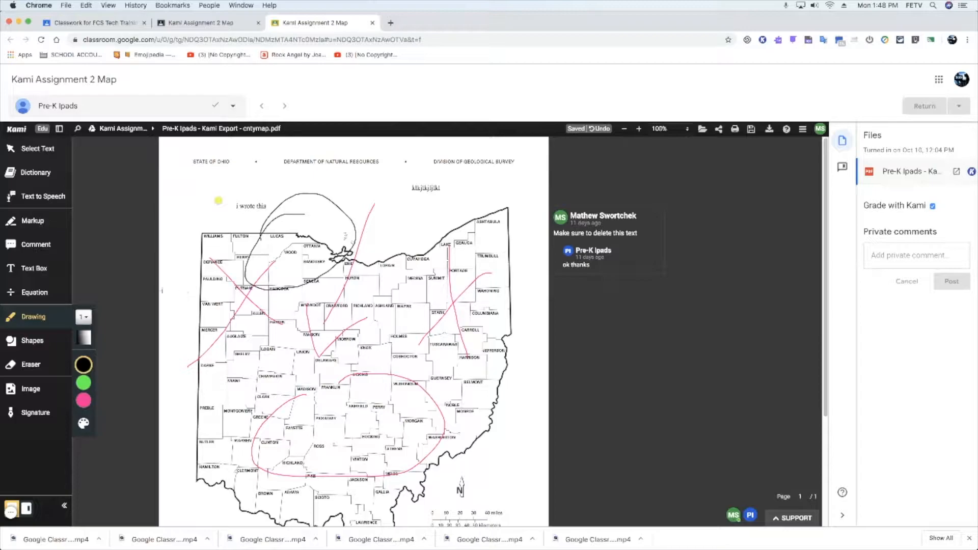
Step: Add a Kami comment reading "remove this X" on the red X at the map's east side, near Stark County
click(40, 269)
click(40, 246)
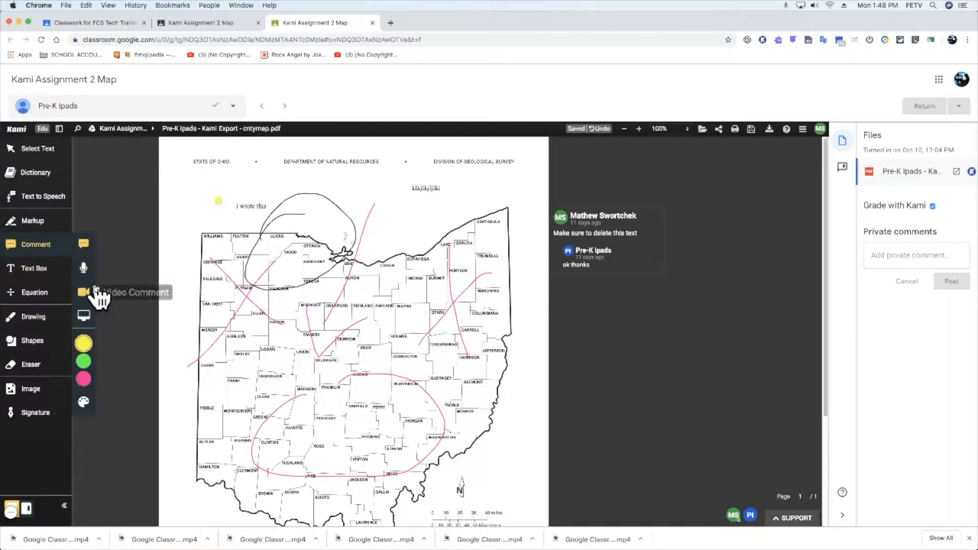
click(449, 302)
scroll(593, 399, down, 3)
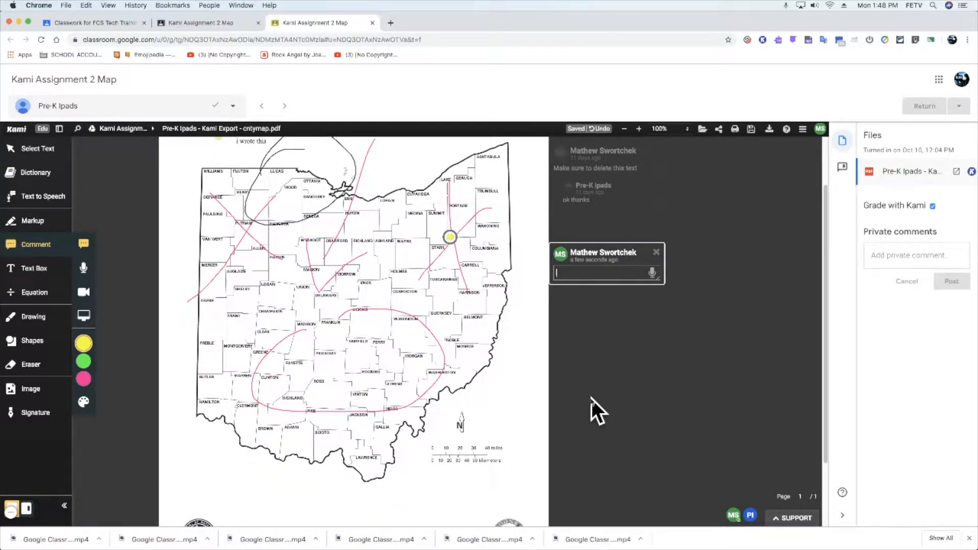
text(remove this X)
key(Return)
Step: Post the private comment "are you doing ok with this assignment?" on the student's work
click(895, 259)
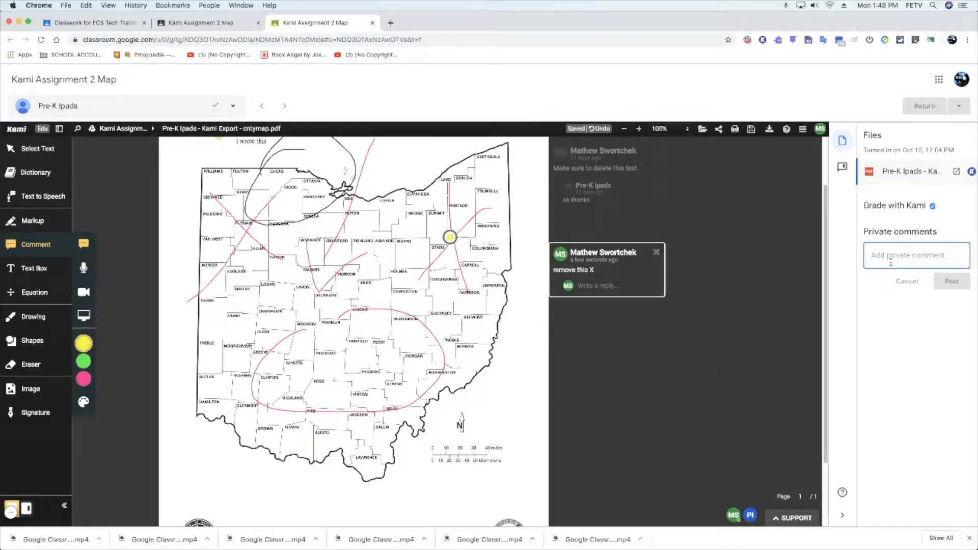
text(are you doing o)
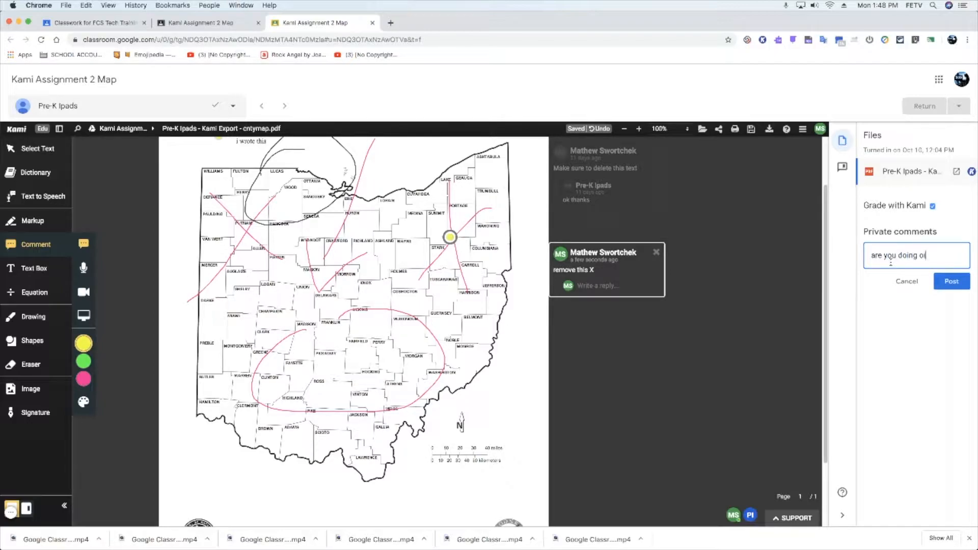
text(k with this assignment?)
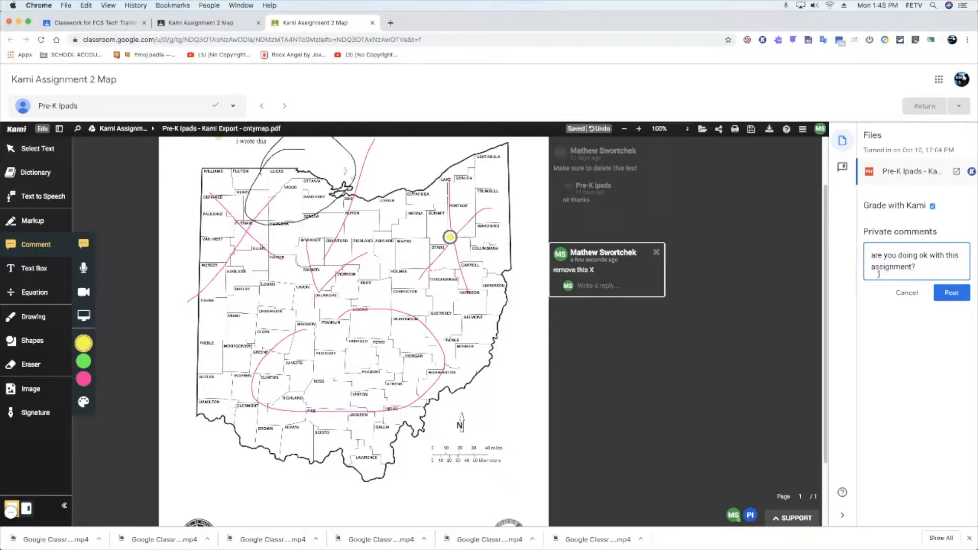
click(948, 294)
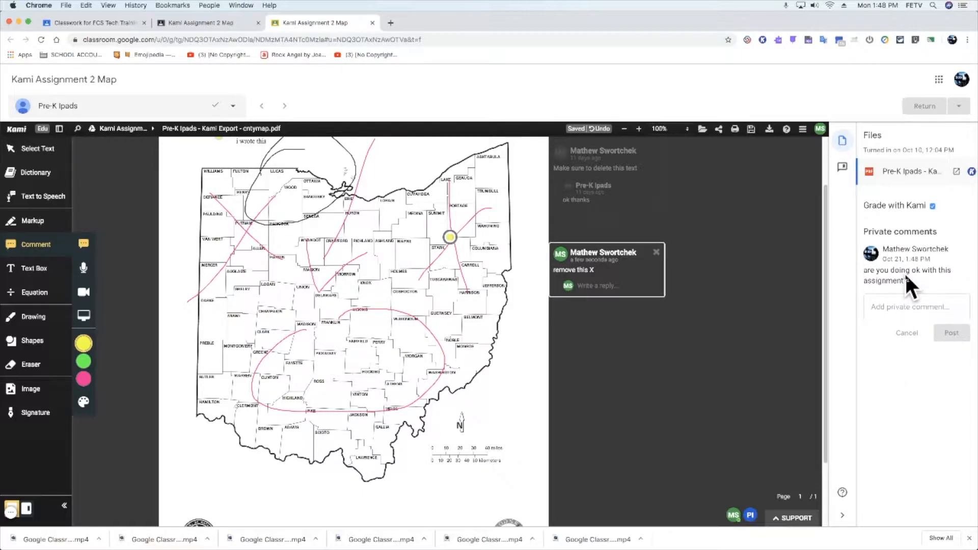
Step: Return to the Test Classroom classwork page and create a new quiz assignment
click(197, 23)
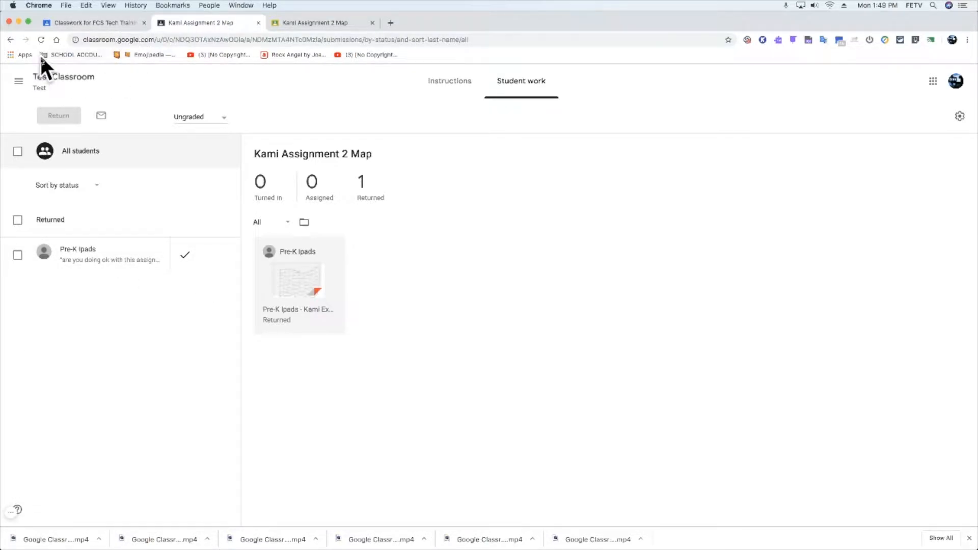
click(51, 76)
click(455, 82)
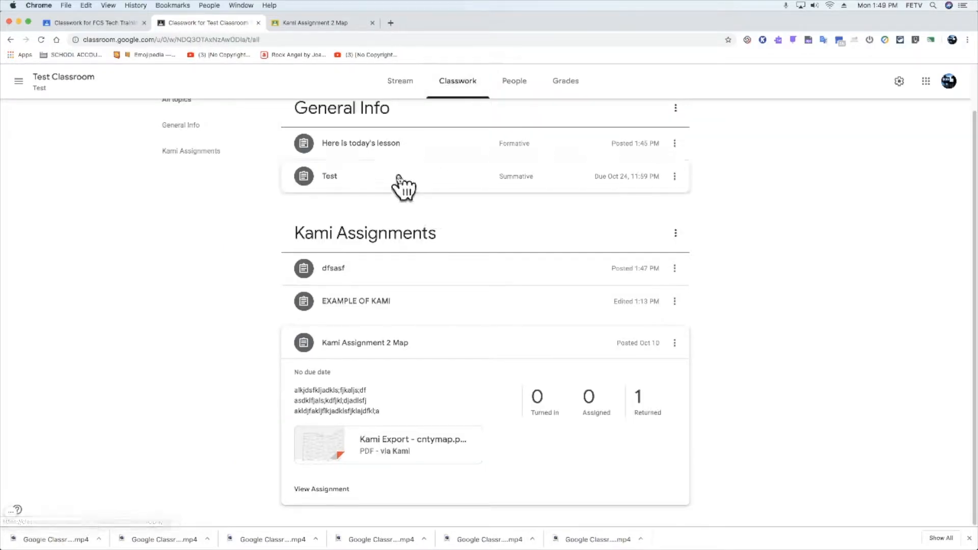
scroll(382, 179, up, 2)
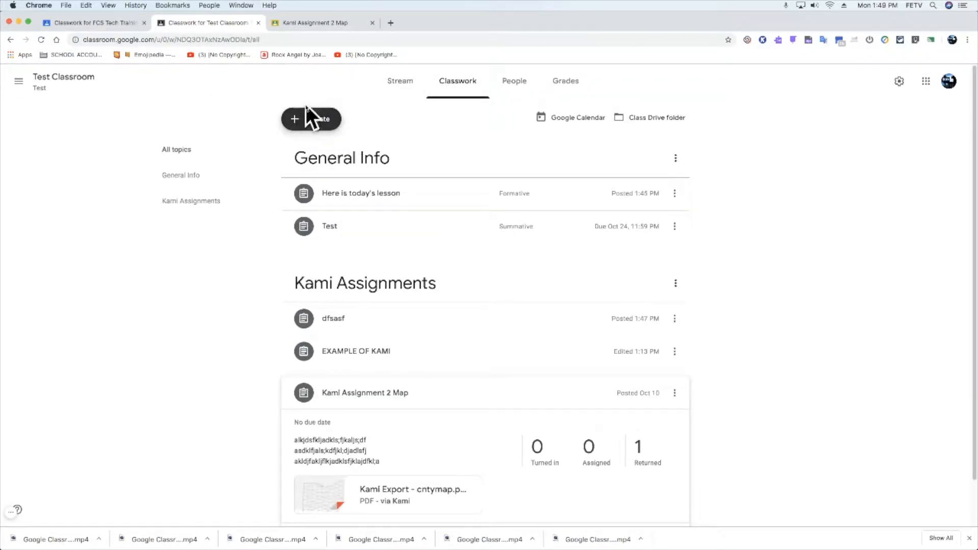
click(308, 114)
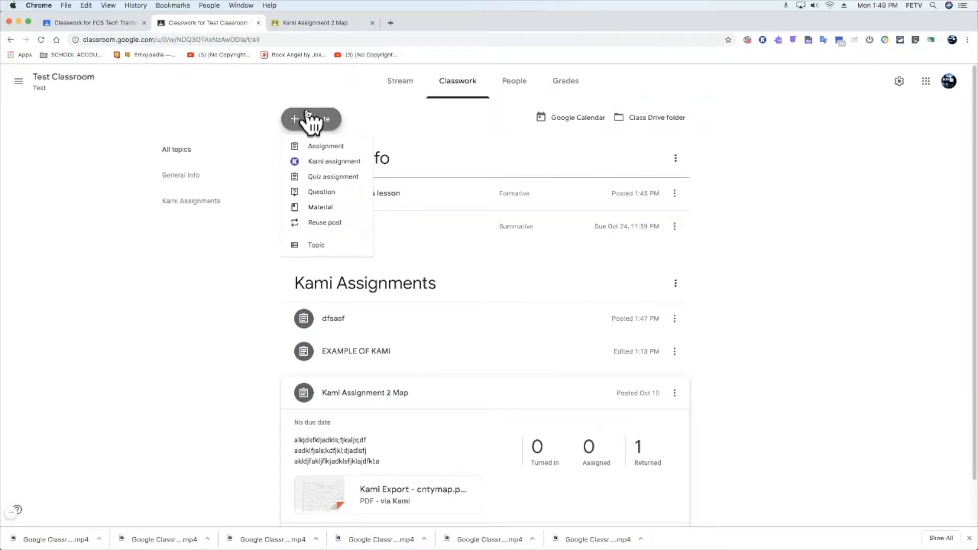
click(335, 178)
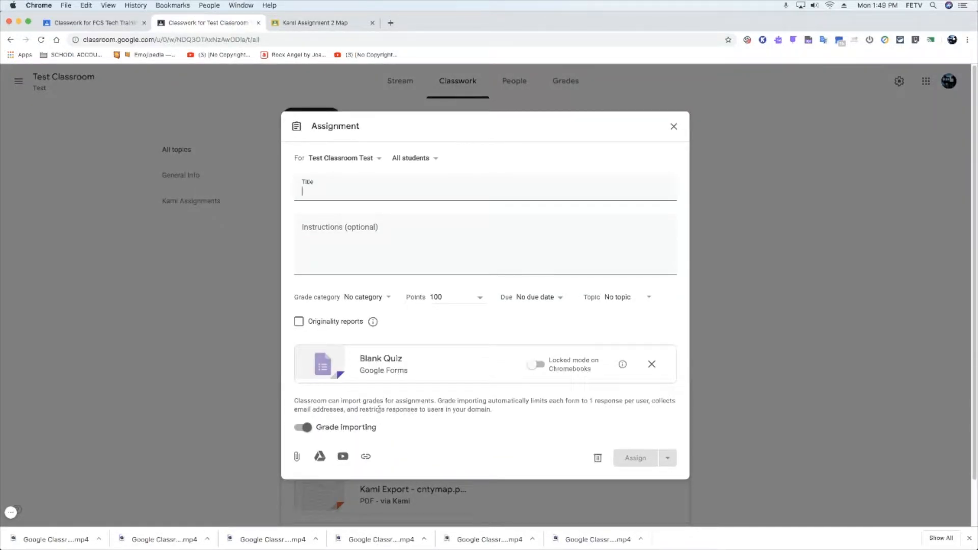
Step: Try to attach the Blank Quiz form from the recent Drive files to the assignment
click(319, 457)
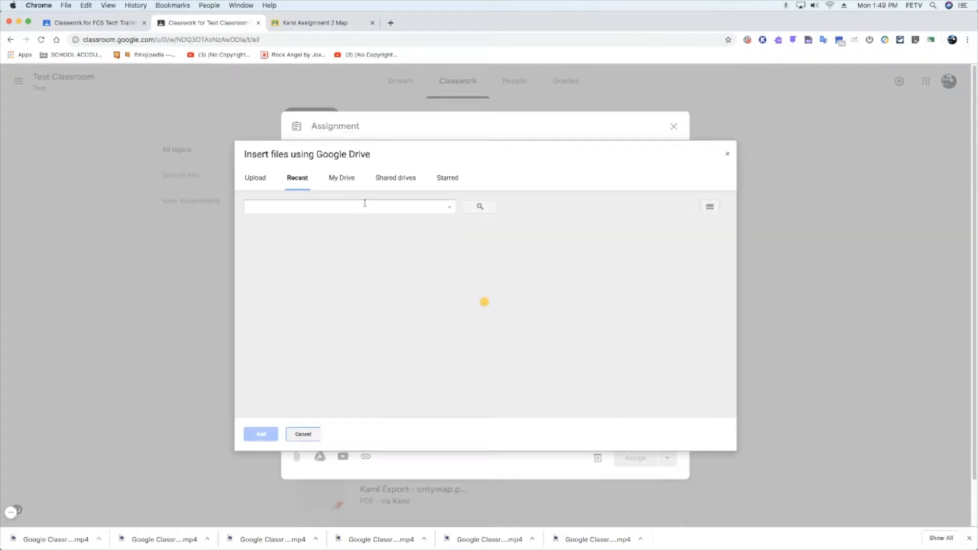
click(338, 272)
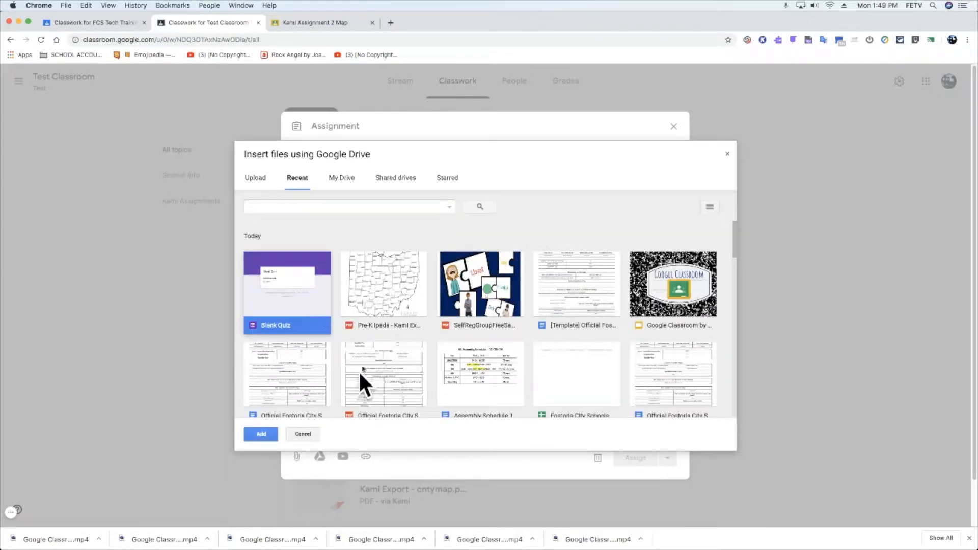
click(261, 435)
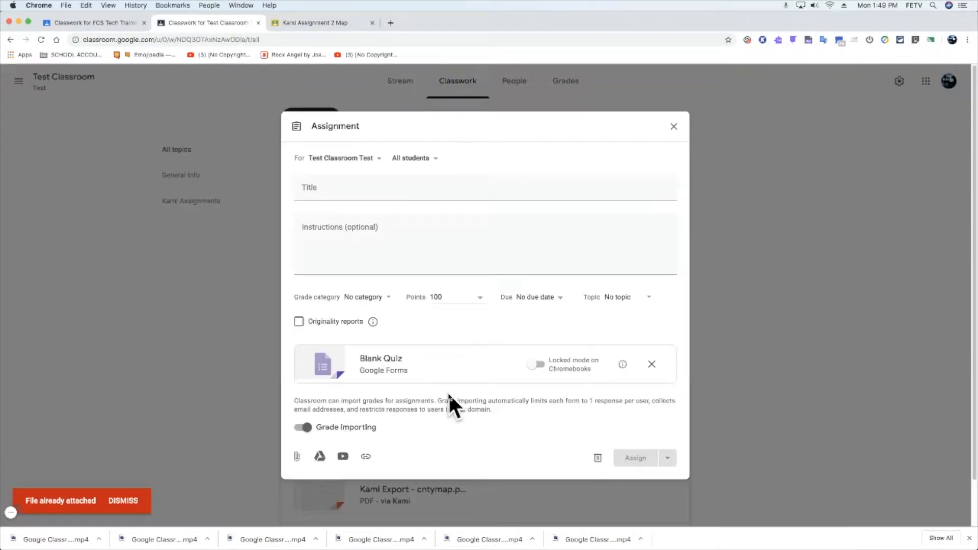
Step: Remove the attached Blank Quiz and attach the Blank Quiz form again from the recent Drive files
click(652, 365)
click(320, 404)
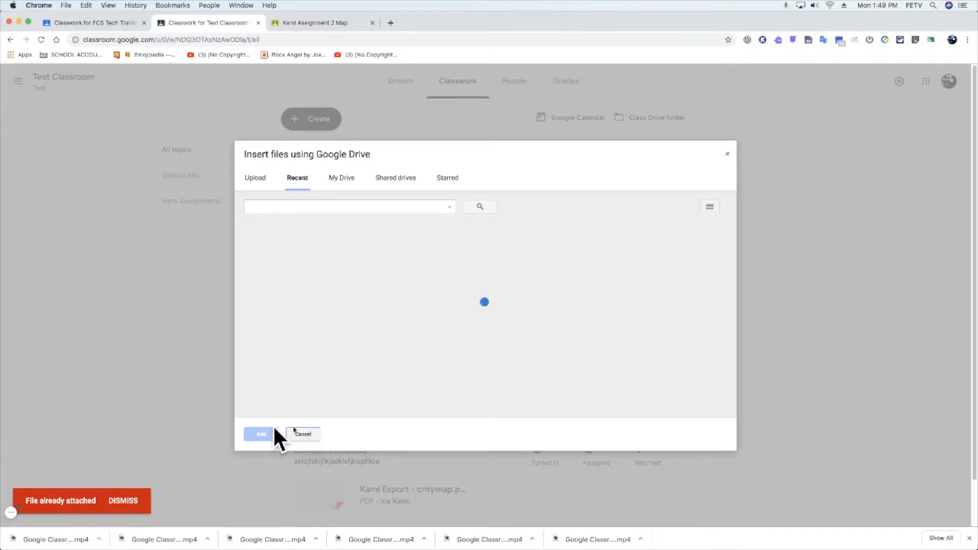
click(304, 296)
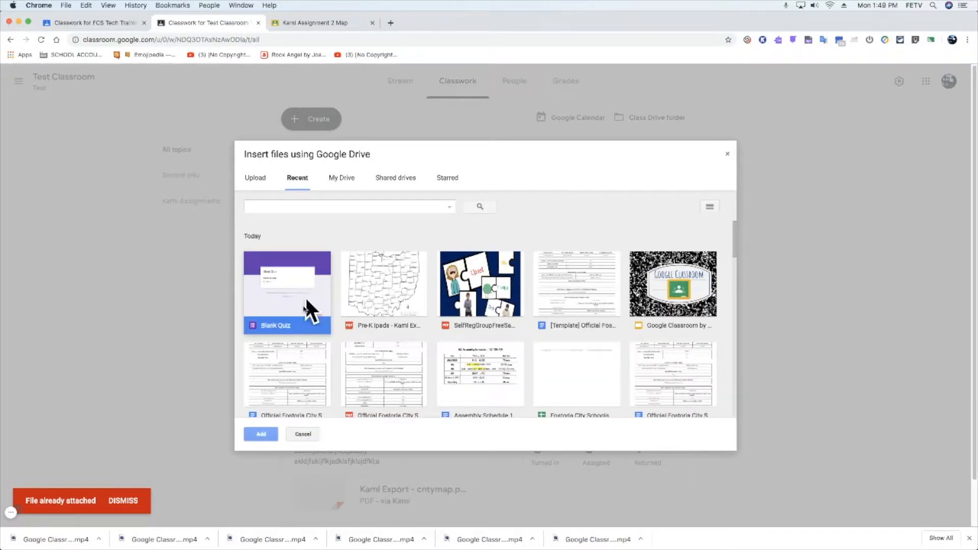
click(270, 434)
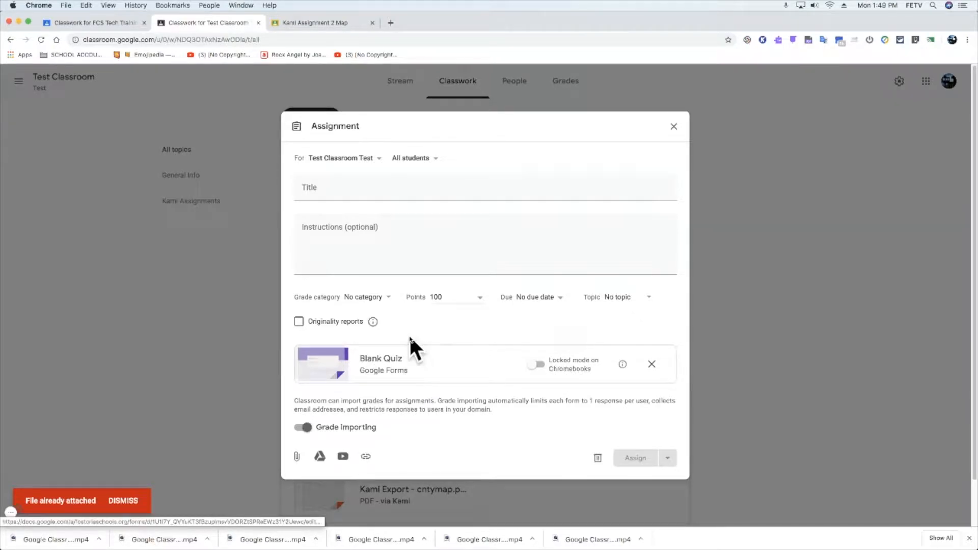
Step: Enter asdf as title and instructions, turn on locked mode on Chromebooks for Blank Quiz, and read the grade importing note
click(358, 188)
text(asdf)
click(370, 227)
text(asdf)
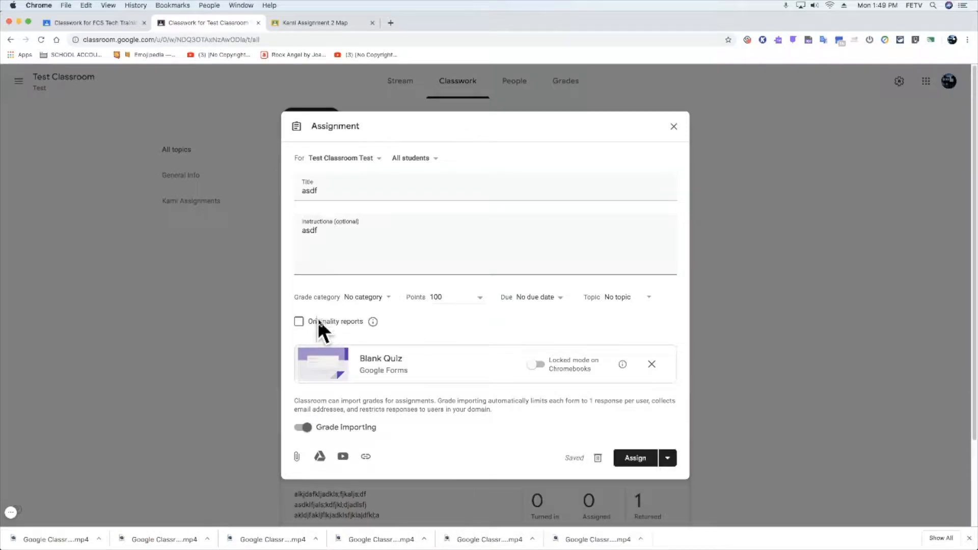
click(538, 366)
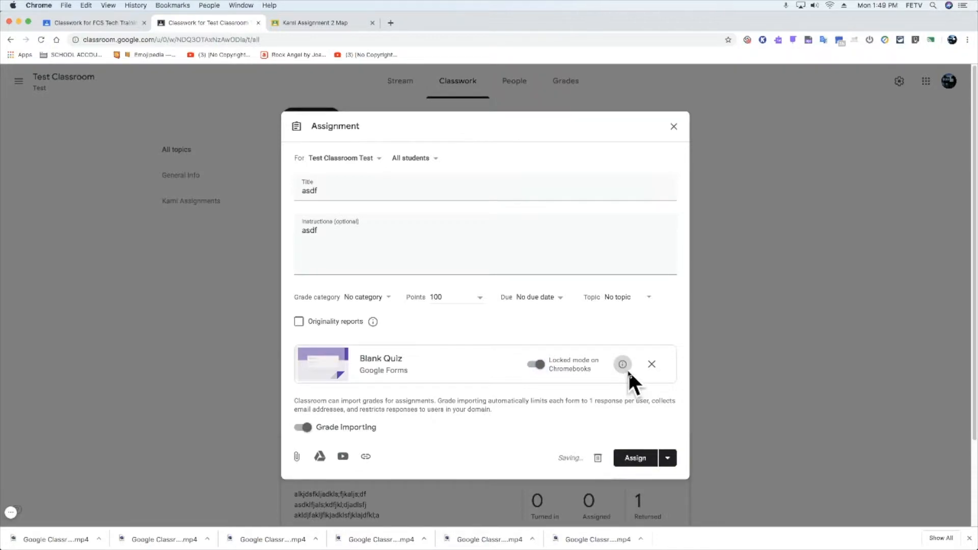
mouse_move(624, 365)
drag(403, 402, 541, 421)
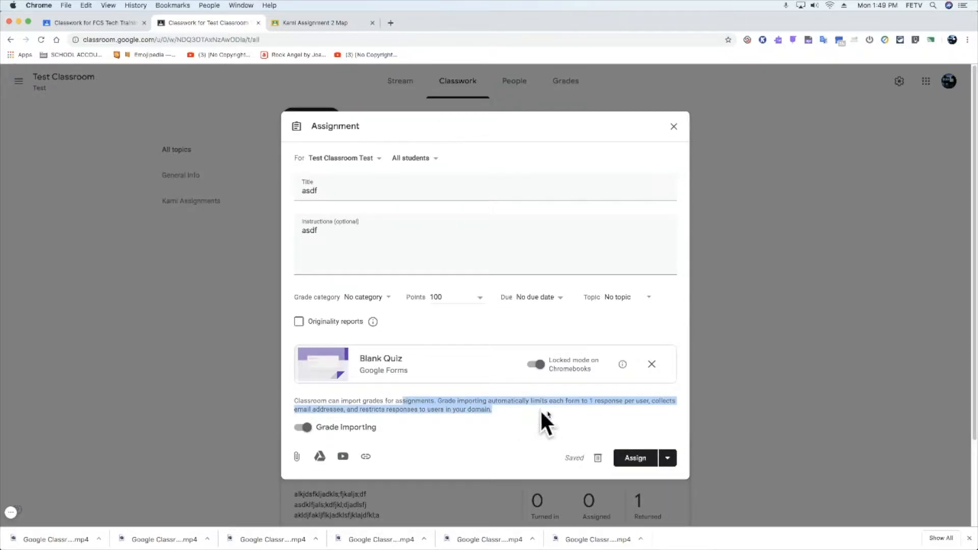
Step: Set the quiz's grade category to Summative, points to Ungraded and topic to General Info, and assign it
click(646, 459)
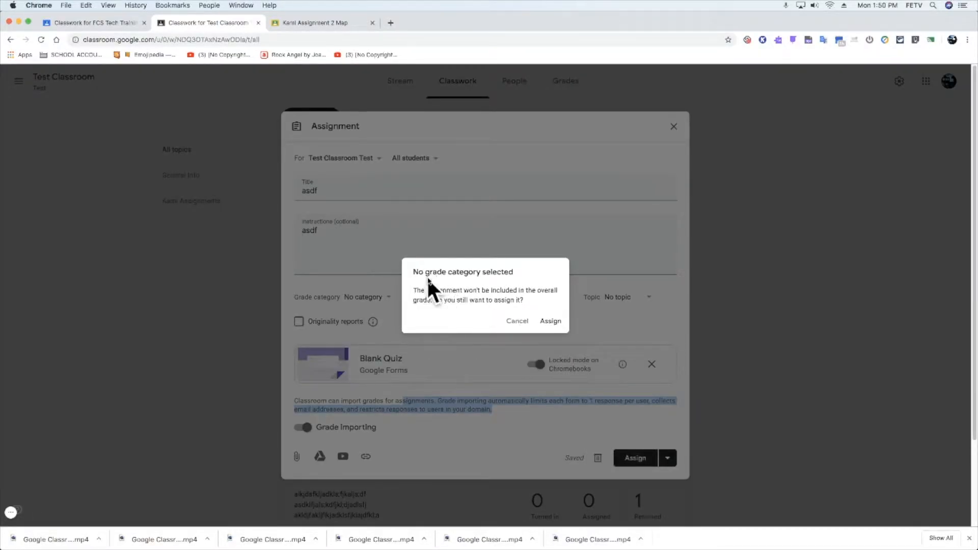
click(517, 321)
click(356, 296)
click(380, 316)
click(480, 298)
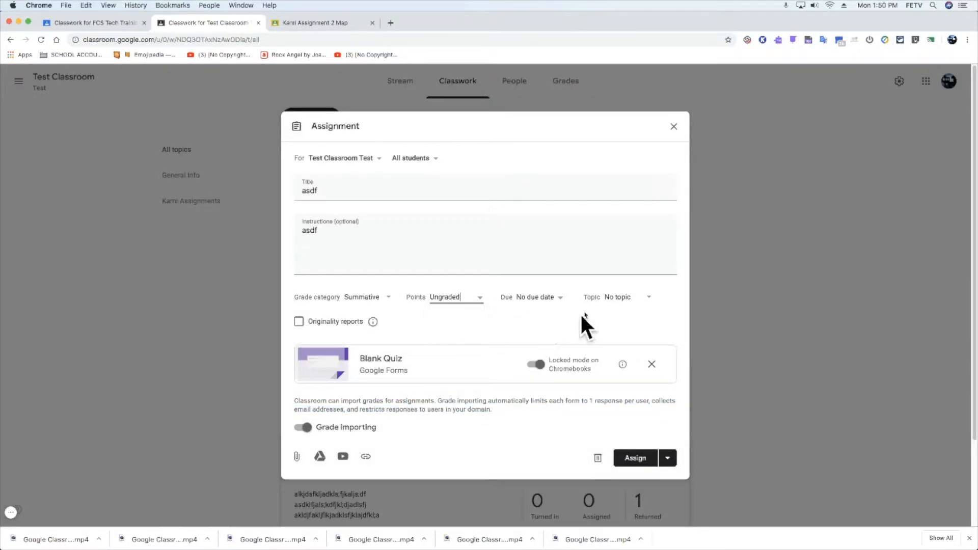
click(640, 302)
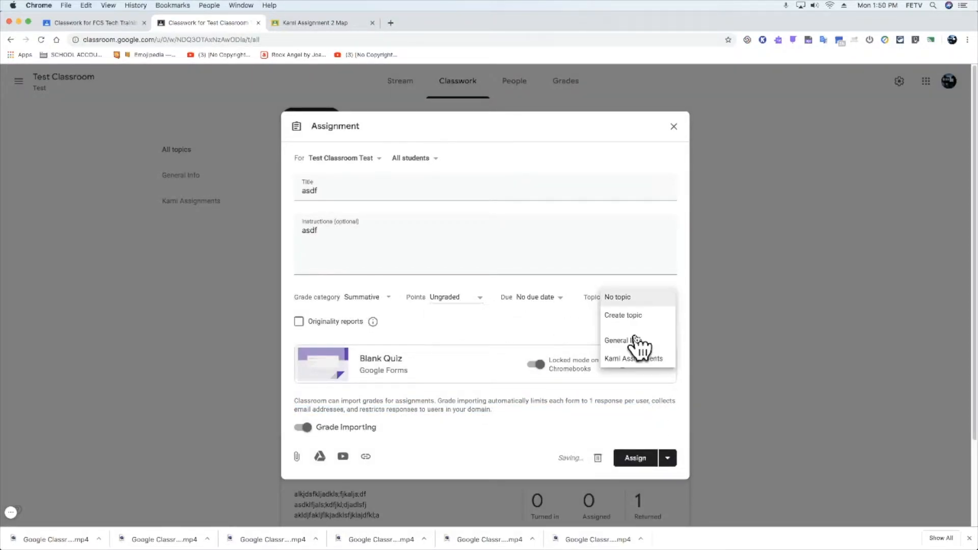
click(633, 340)
click(631, 458)
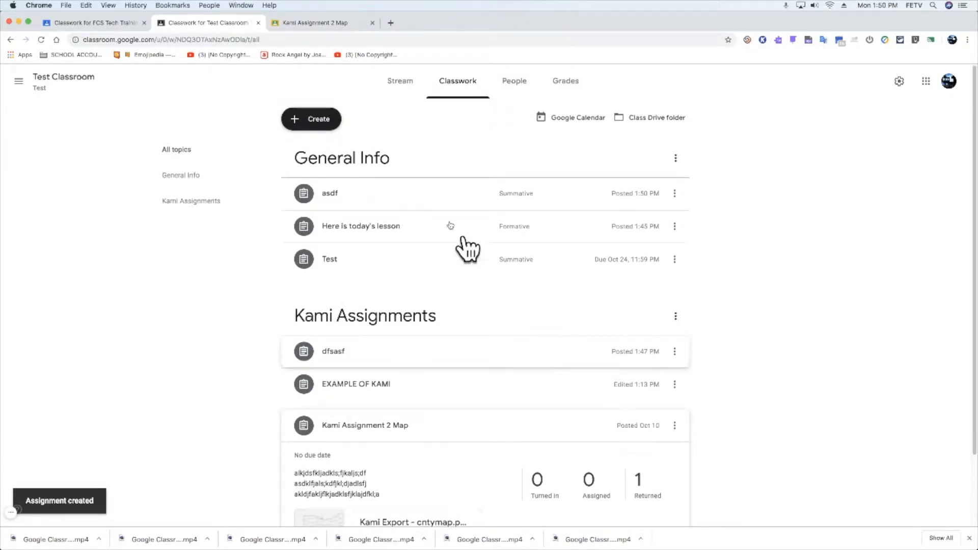
Step: Check the Test assignment's details and create a new question set to Multiple choice
click(403, 264)
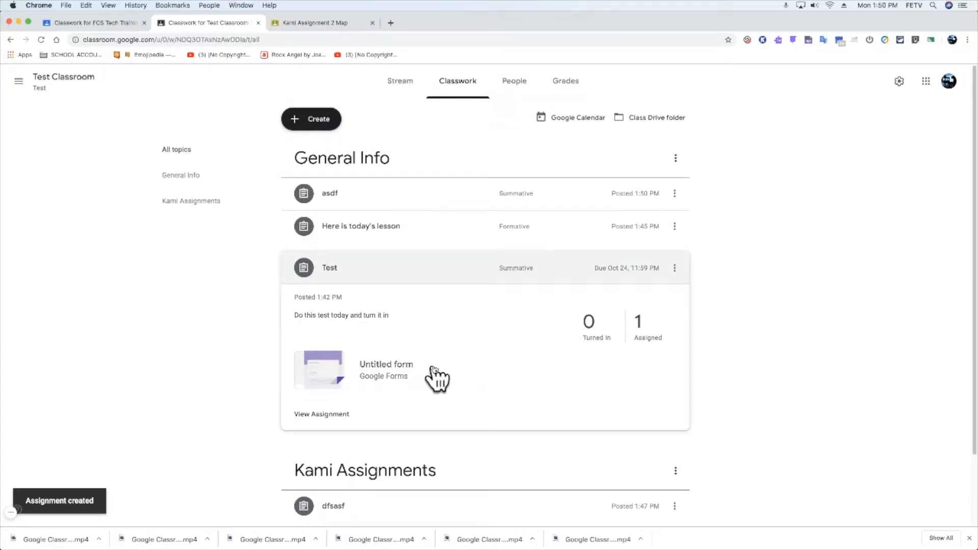
click(331, 127)
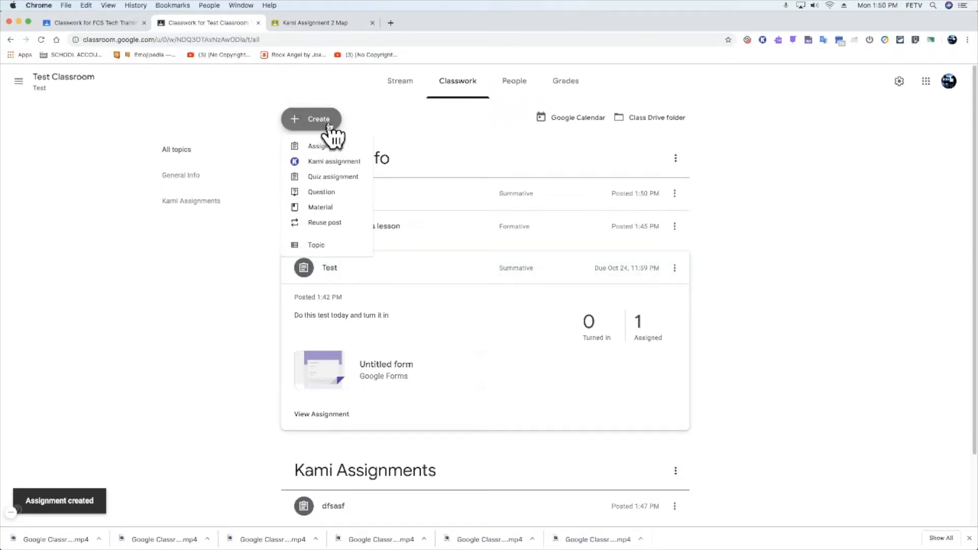
click(355, 190)
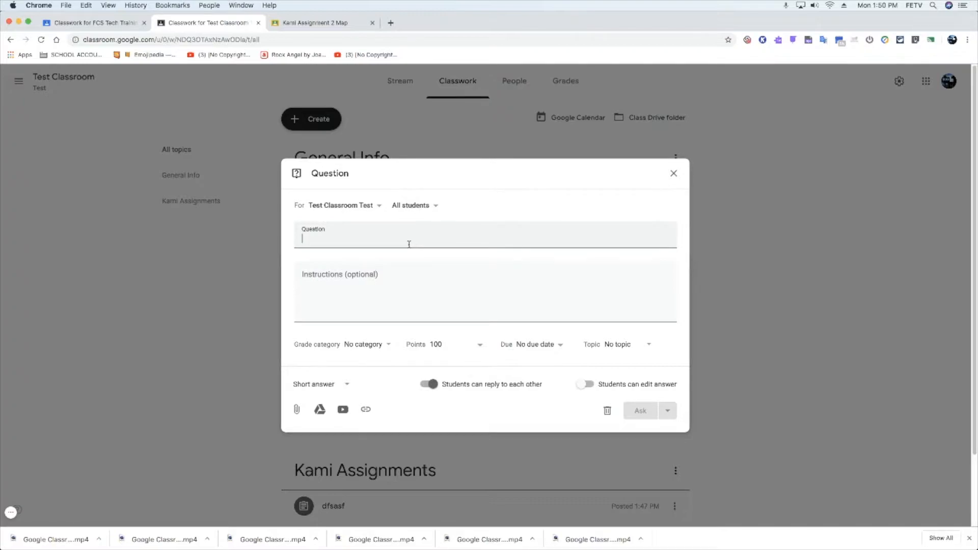
click(320, 386)
click(339, 404)
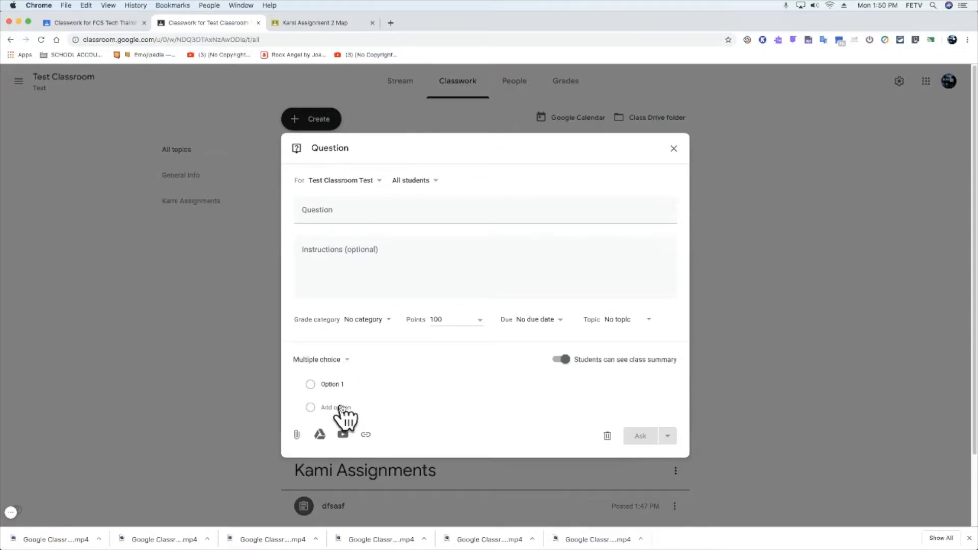
Step: Enter the question "Are you doing ok?" with the answer options Yes and No
click(353, 215)
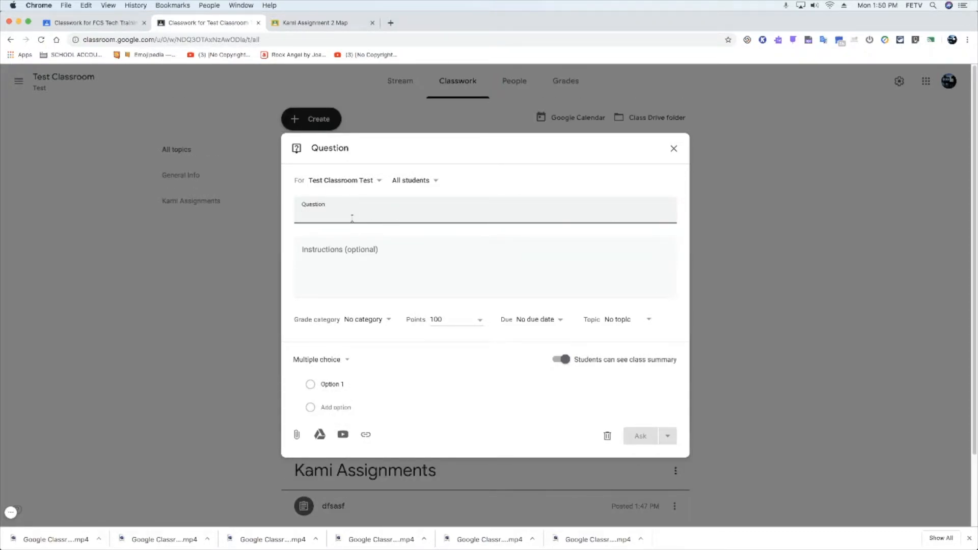
text(Are you doing ok)
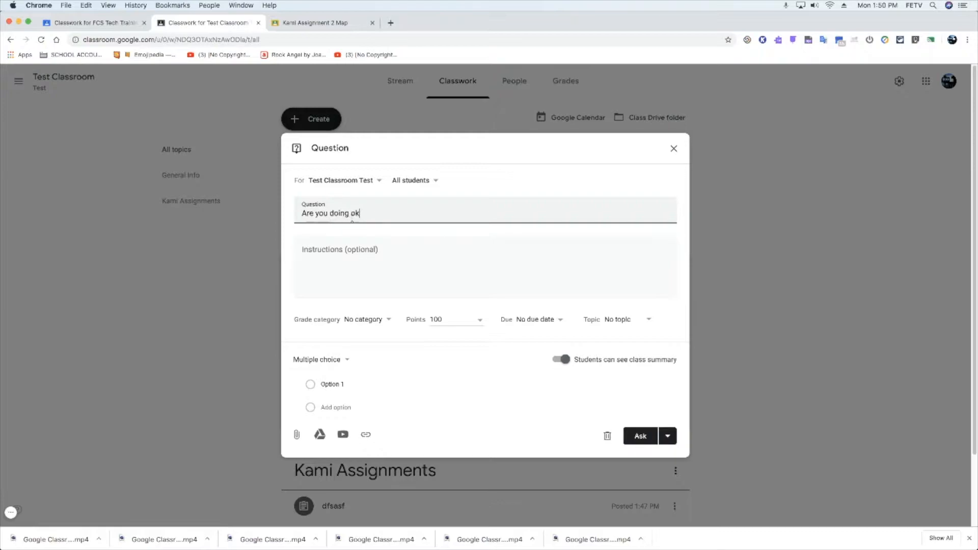
click(332, 385)
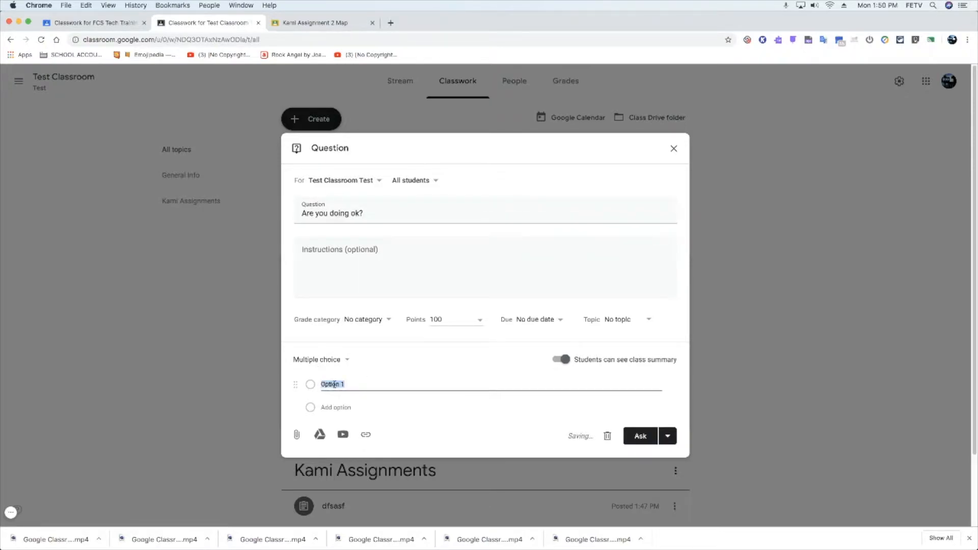
text(Yes)
key(Return)
text(No)
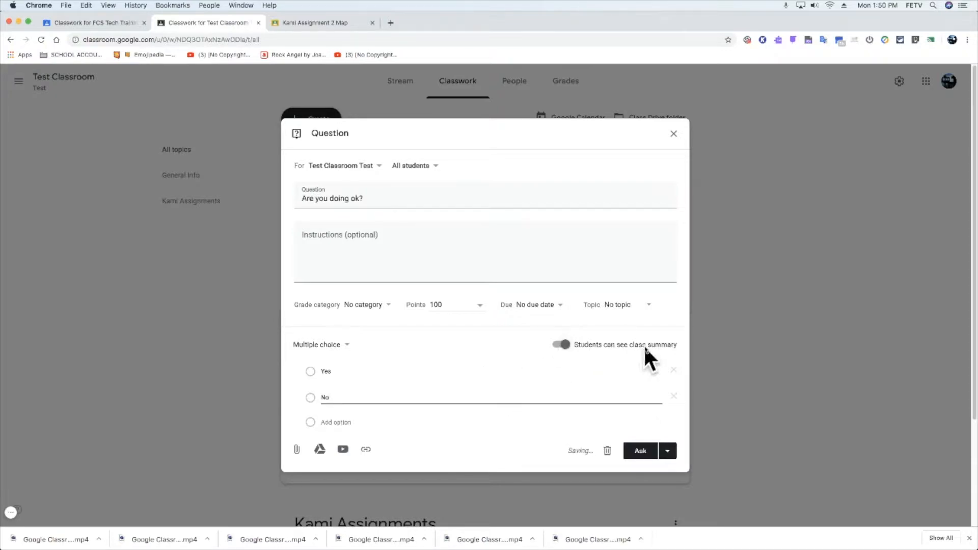
Step: Switch the students' class summary off and back on, set the topic to General Info, and ask the question without a grade category
click(556, 346)
click(558, 346)
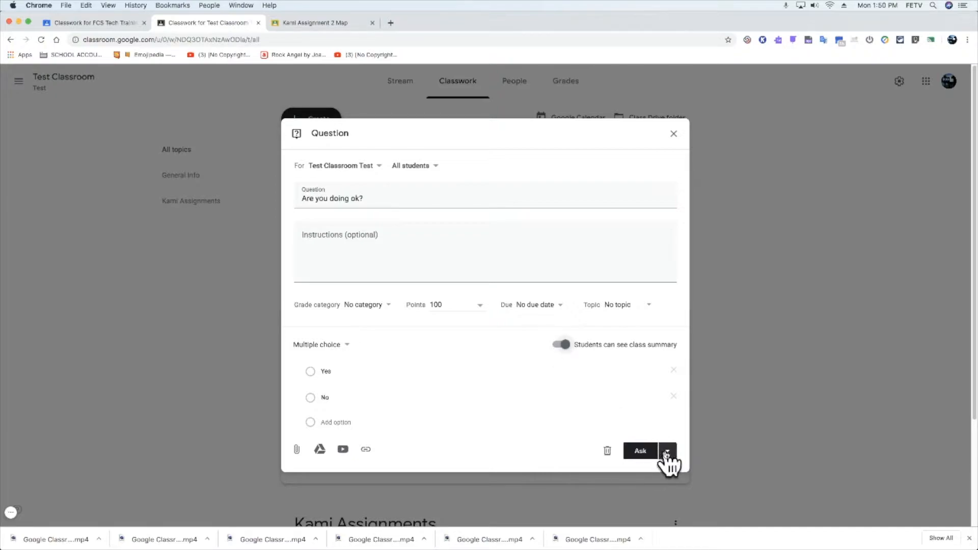
click(621, 306)
click(632, 349)
click(643, 451)
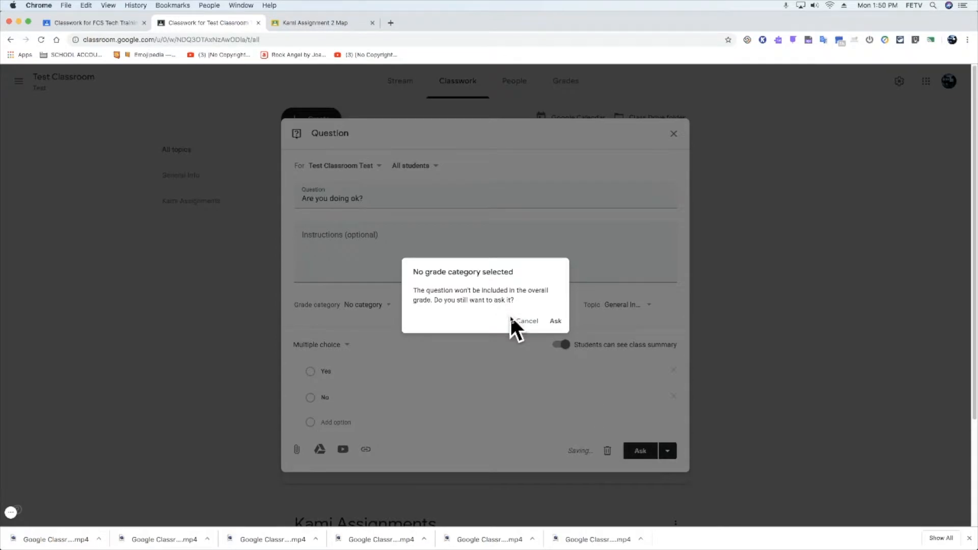
click(556, 321)
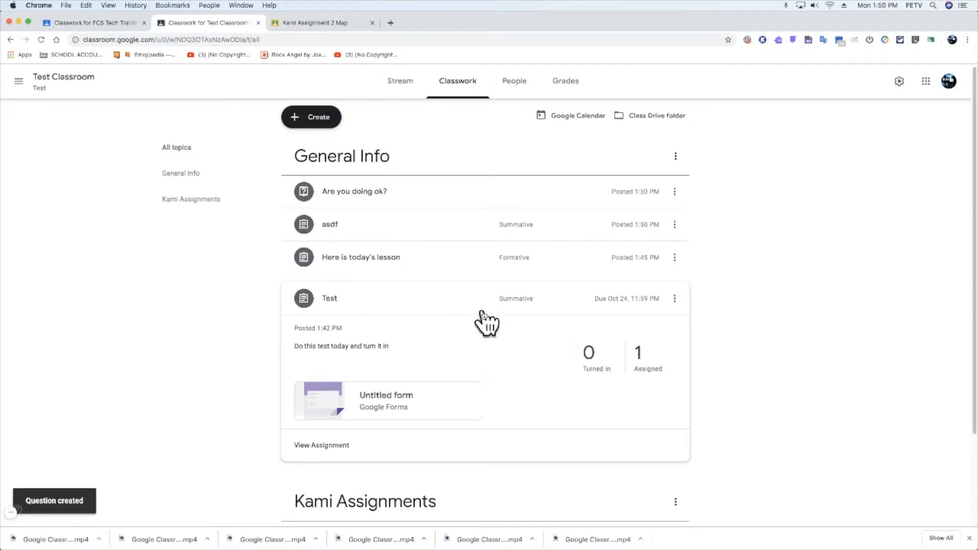
Step: Review the student answers to the "Are you doing ok?" question and return to the classwork list
click(437, 195)
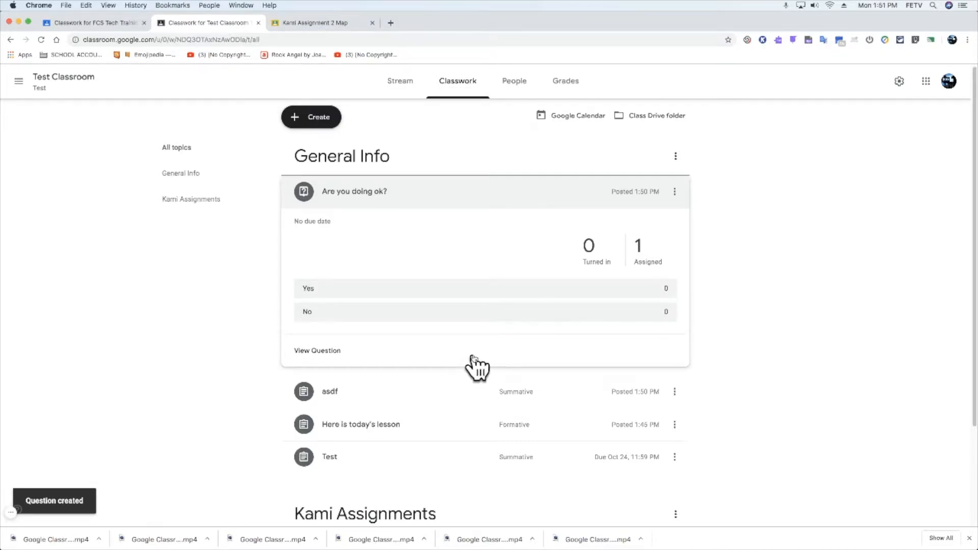
click(320, 351)
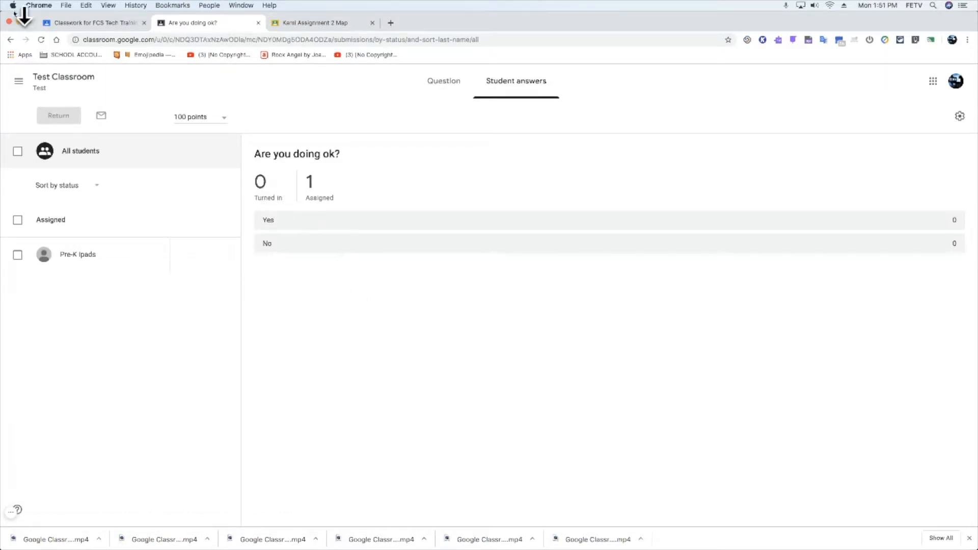
click(10, 39)
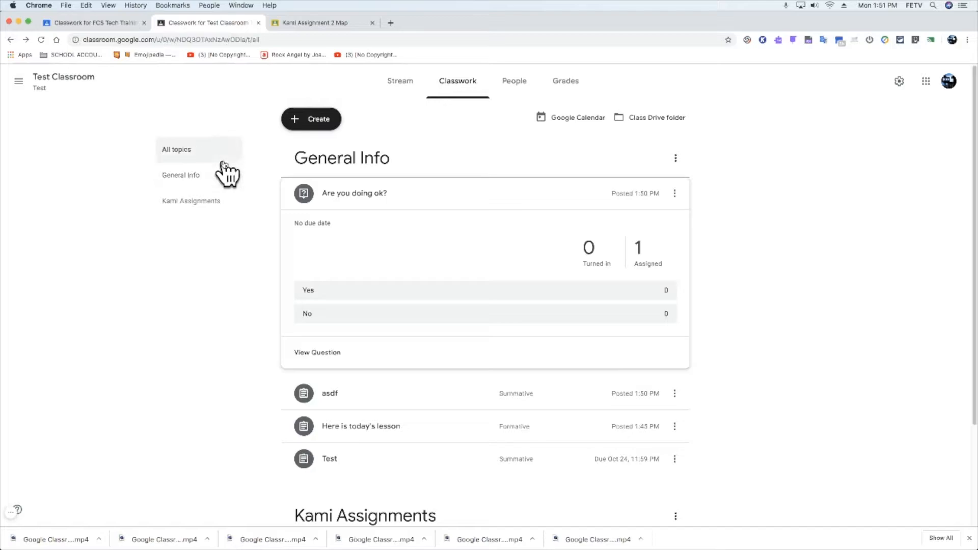
Step: Create a new material titled "Look at this" with the description "lajksdfl;ajfl;d"
click(313, 122)
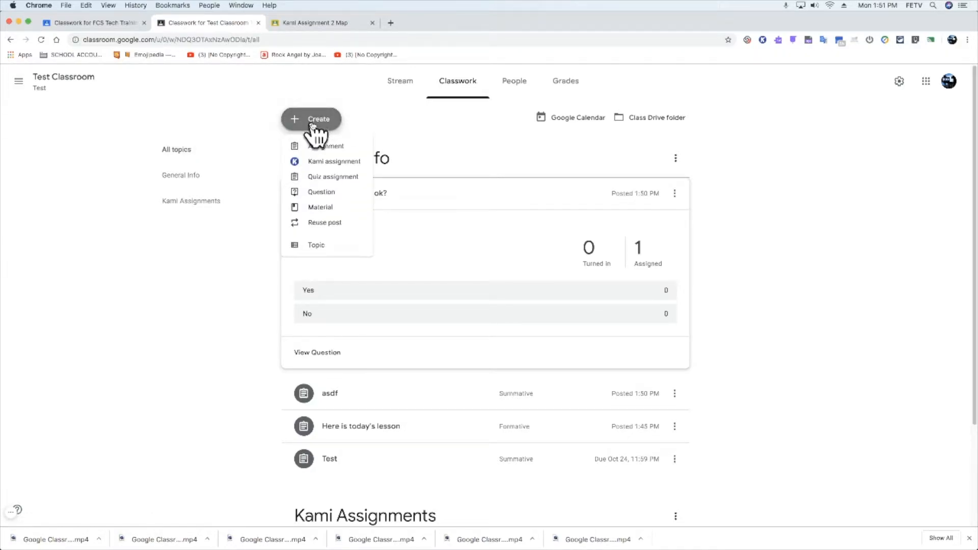
click(334, 208)
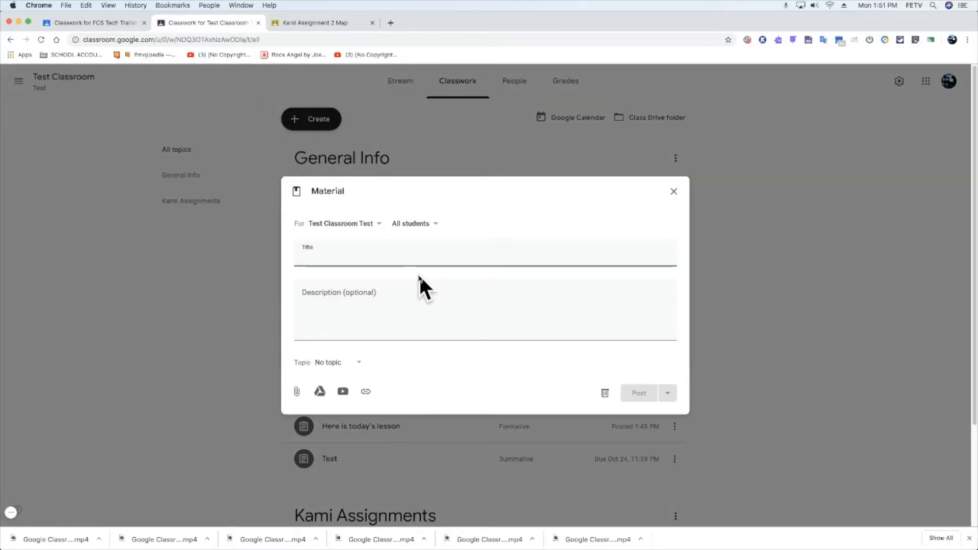
text(Lok)
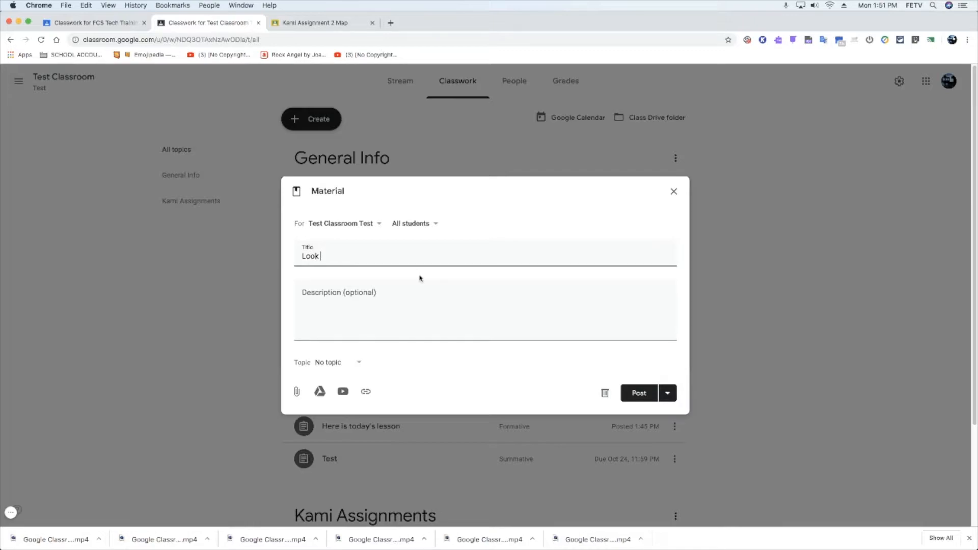
key(BackSpace)
key(BackSpace)
key(BackSpace)
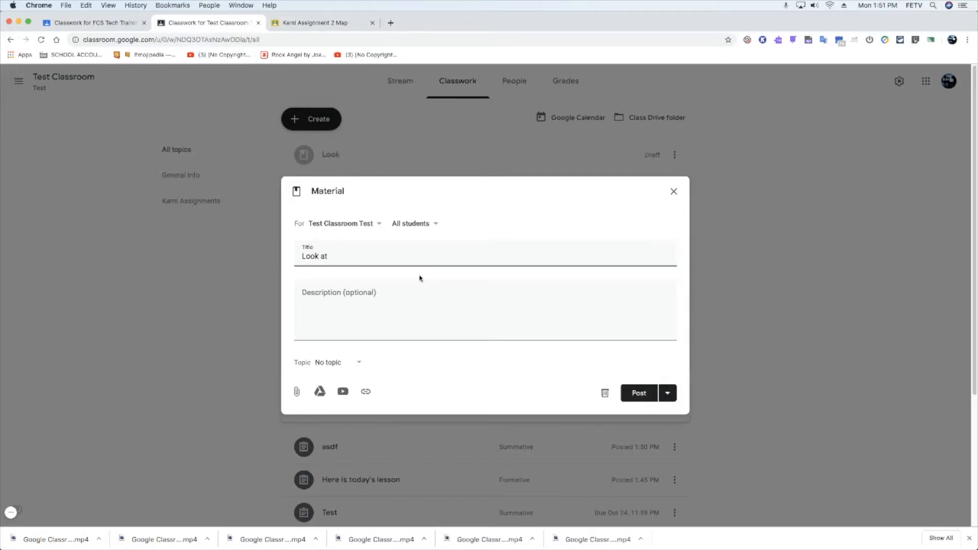
key(Tab)
drag(419, 277, 381, 296)
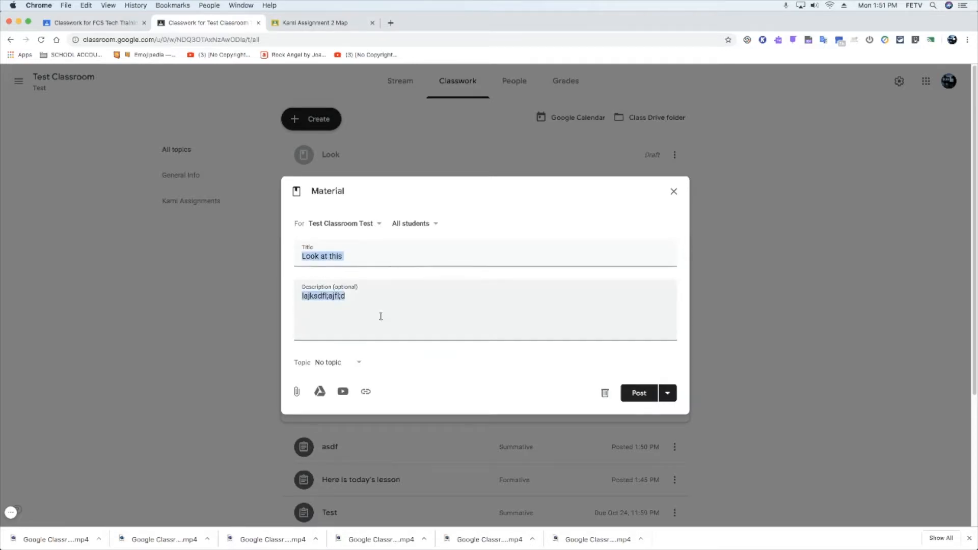
Step: Attach SelfRegGroupFreeSample.pdf and Pre-K Ipads - Kami Export - cntymap.pdf from the recent Drive files to the material
click(318, 393)
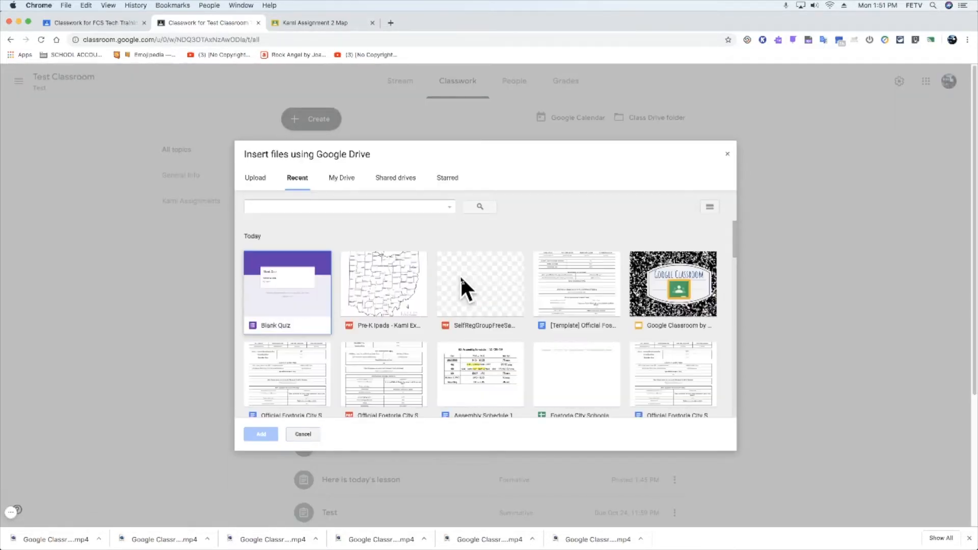
click(473, 277)
click(268, 435)
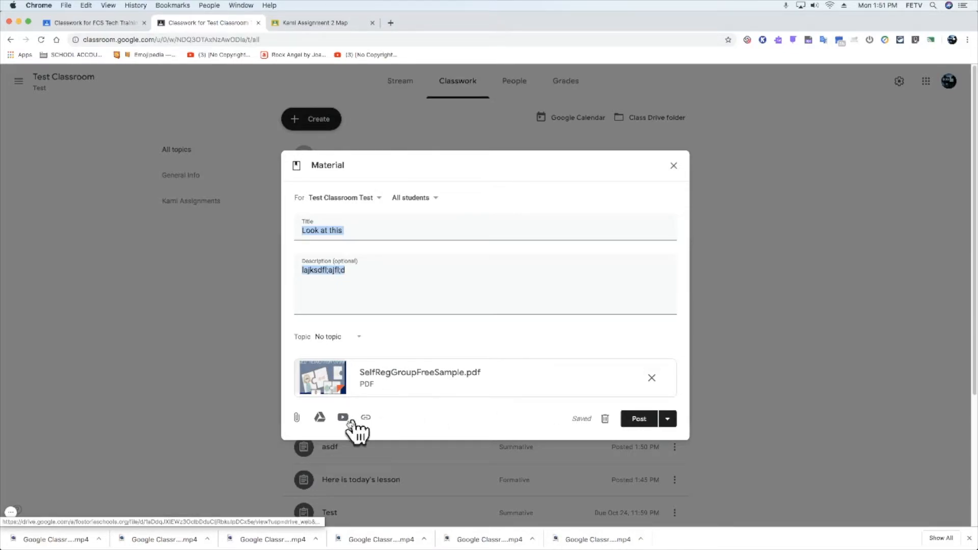
click(319, 417)
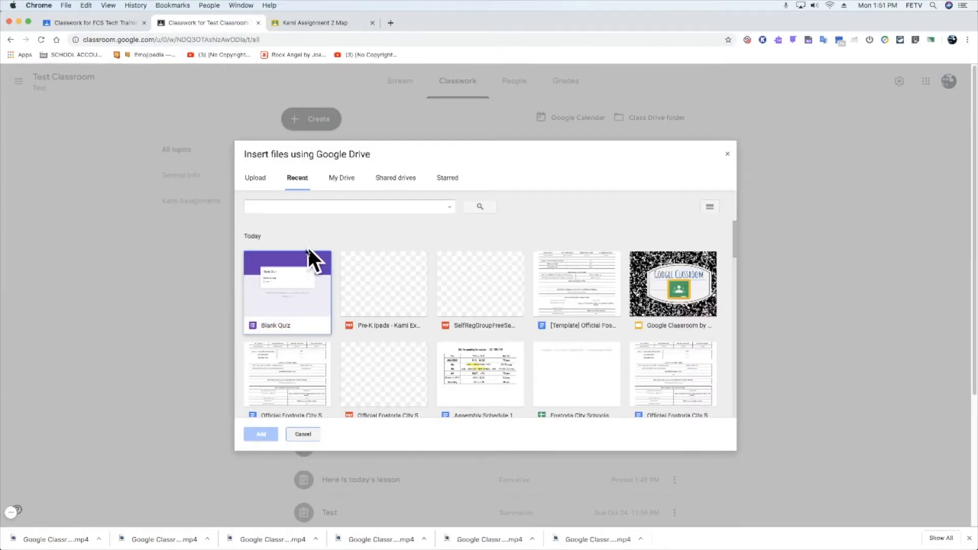
click(363, 287)
click(261, 434)
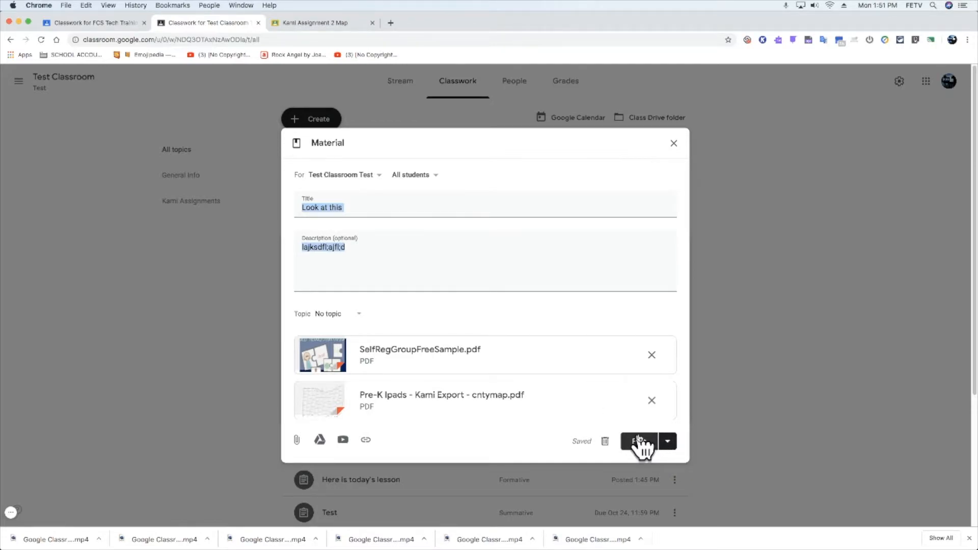
Step: Set the material's topic to General Info, post it, and expand the posted material to check its attachments
click(356, 315)
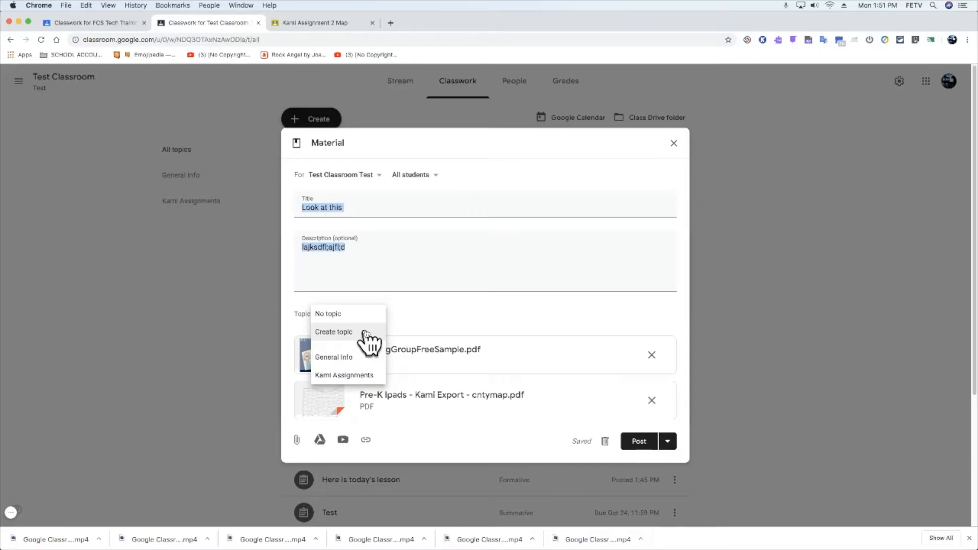
click(362, 357)
click(641, 443)
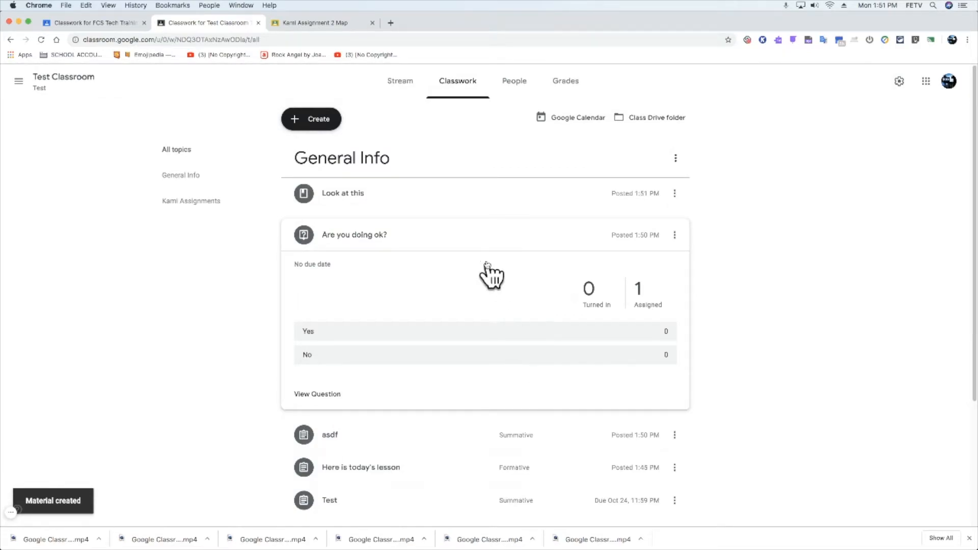
click(454, 203)
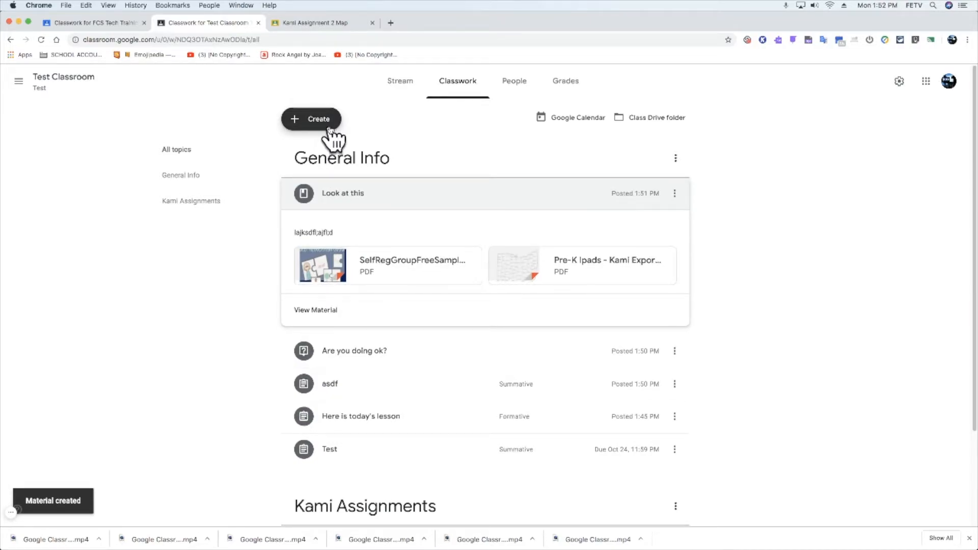
Step: Look through the classwork of the 18-19 Basic TV Peri 1 class for examples of posted materials
click(72, 21)
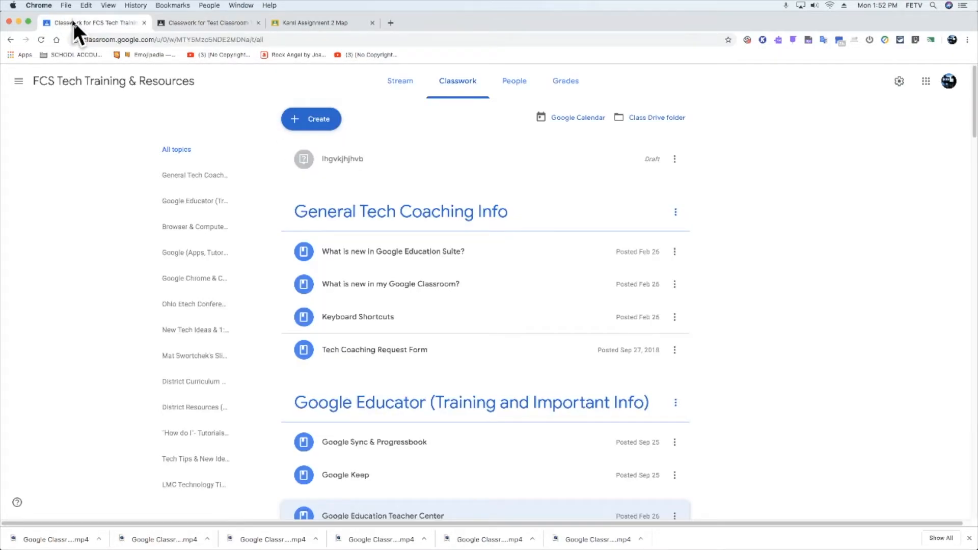
click(19, 81)
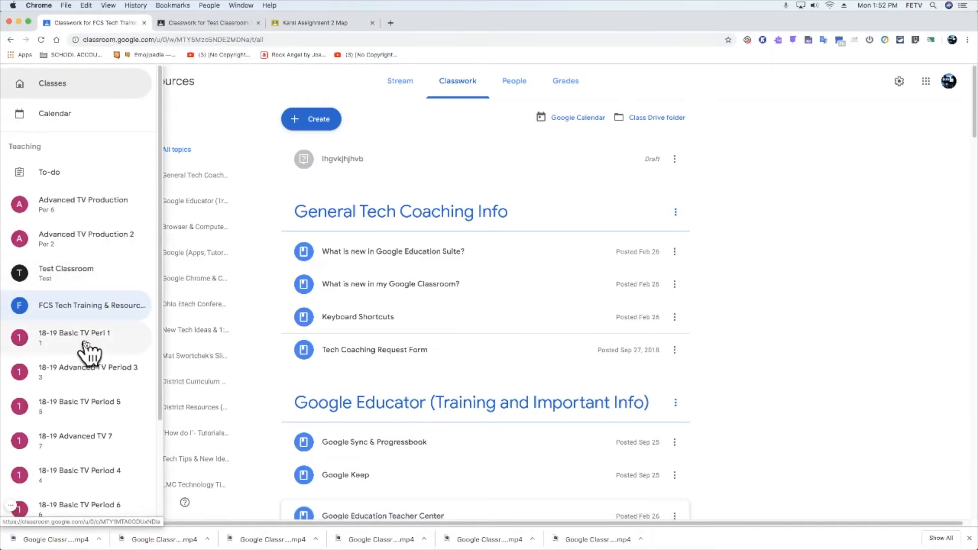
click(92, 349)
click(457, 85)
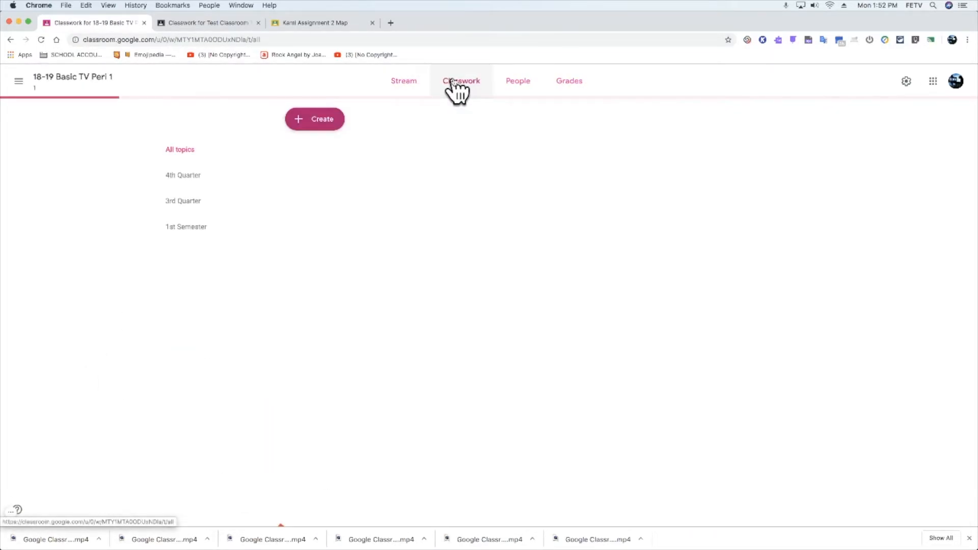
scroll(423, 194, down, 5)
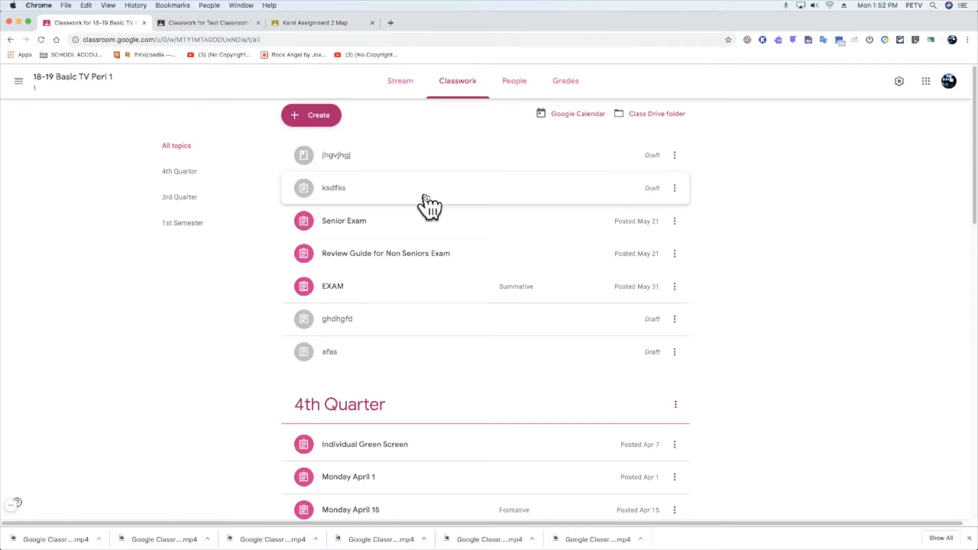
scroll(427, 204, down, 15)
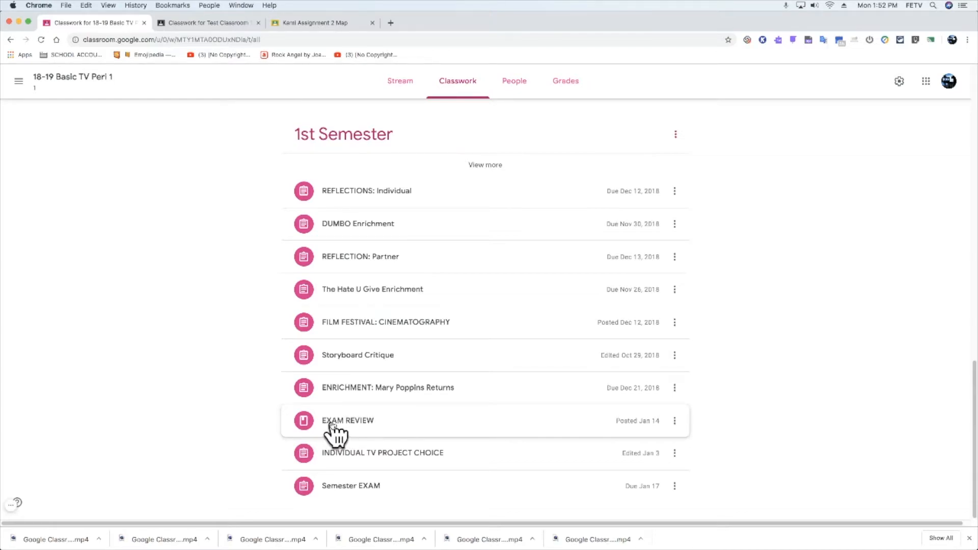
scroll(332, 428, up, 12)
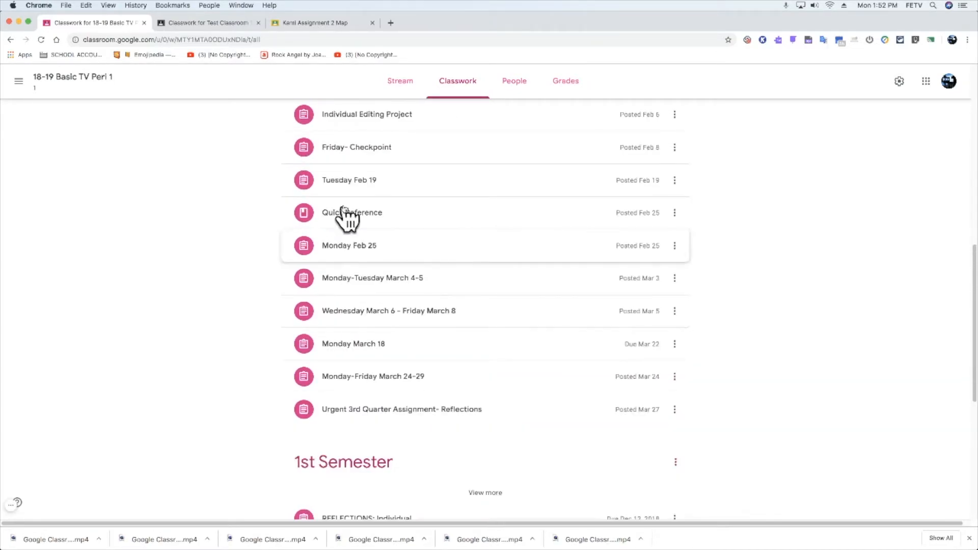
Step: Look through the Quick Reference Guide document attached to the Quick Reference material and close it
click(346, 213)
click(399, 290)
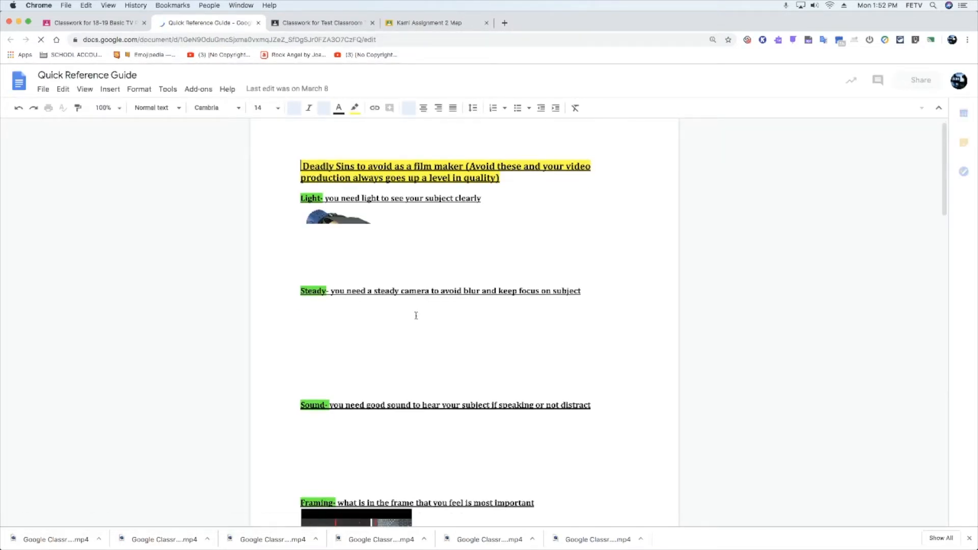
scroll(417, 319, down, 8)
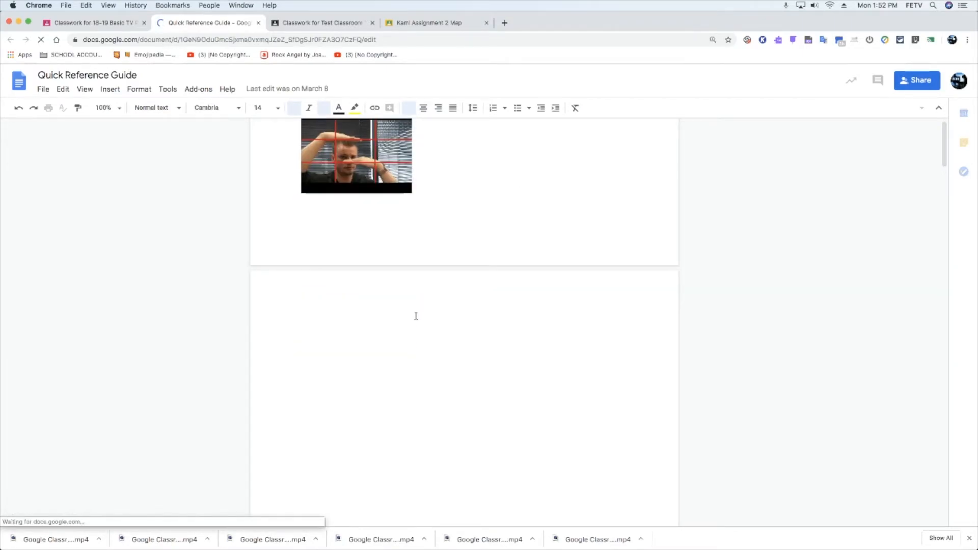
scroll(416, 319, down, 3)
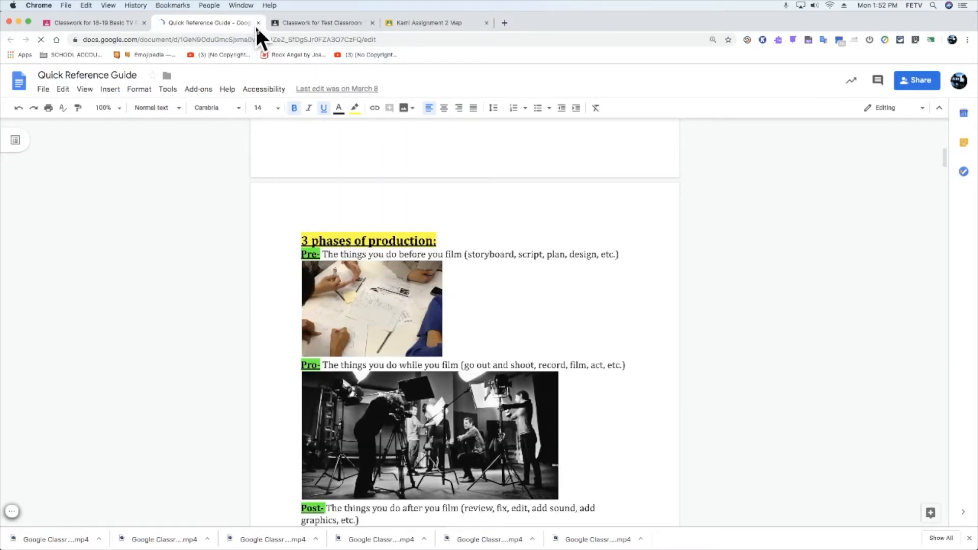
click(258, 22)
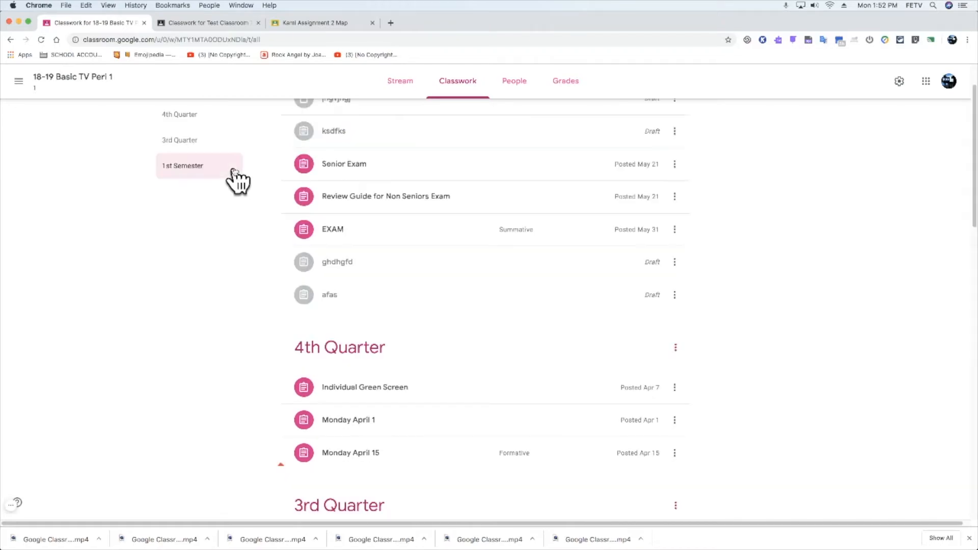
Step: Start reusing a post in the Test Classroom classwork and choose the archived 16-17 Basic TV 3 class as its source
click(209, 23)
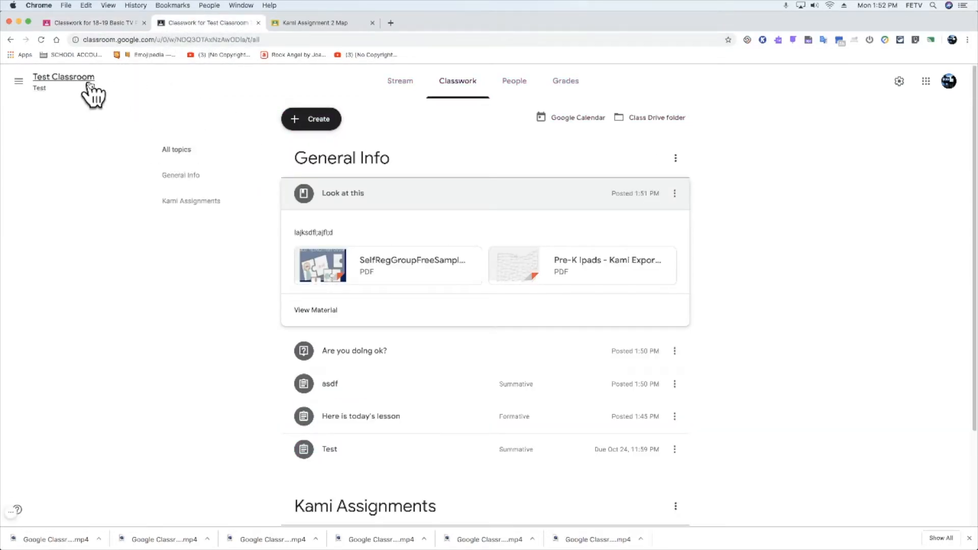
click(312, 118)
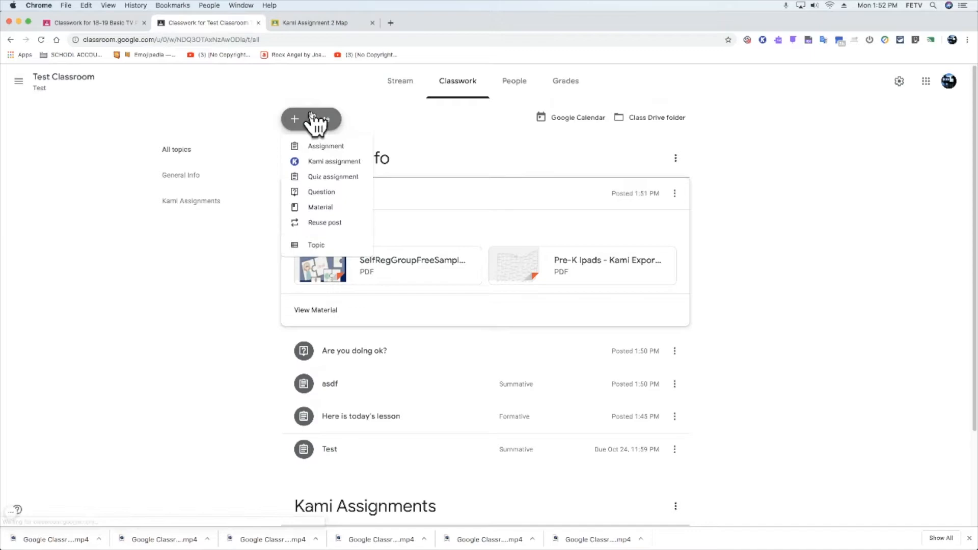
click(325, 223)
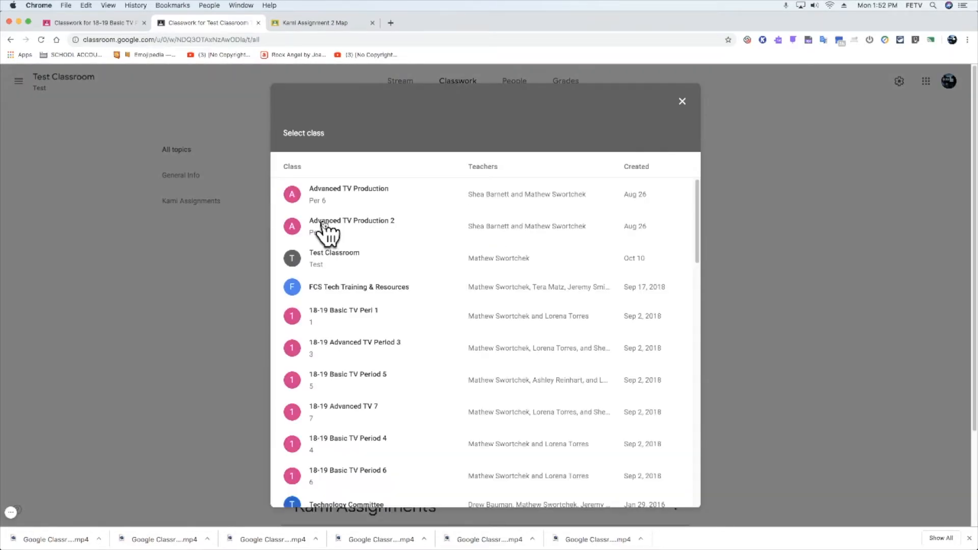
scroll(332, 253, down, 15)
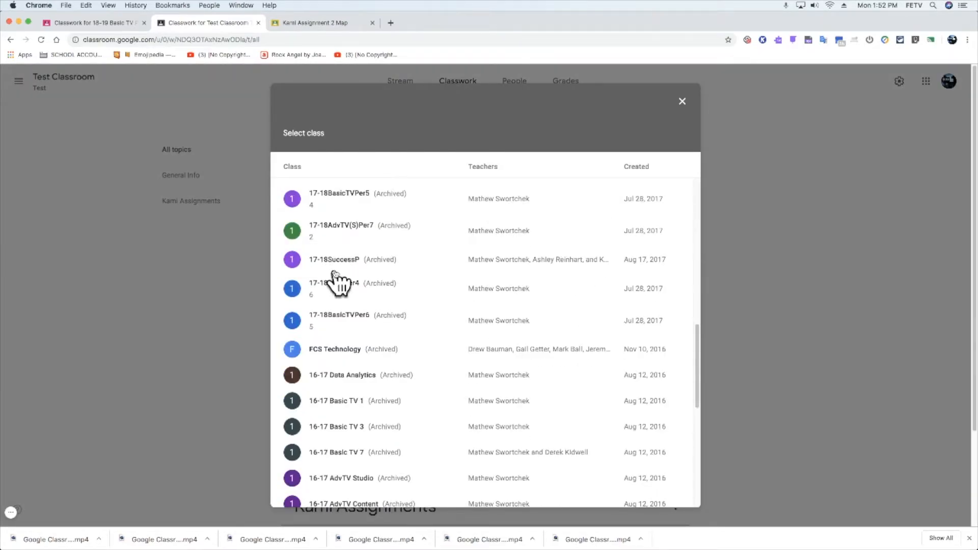
click(348, 427)
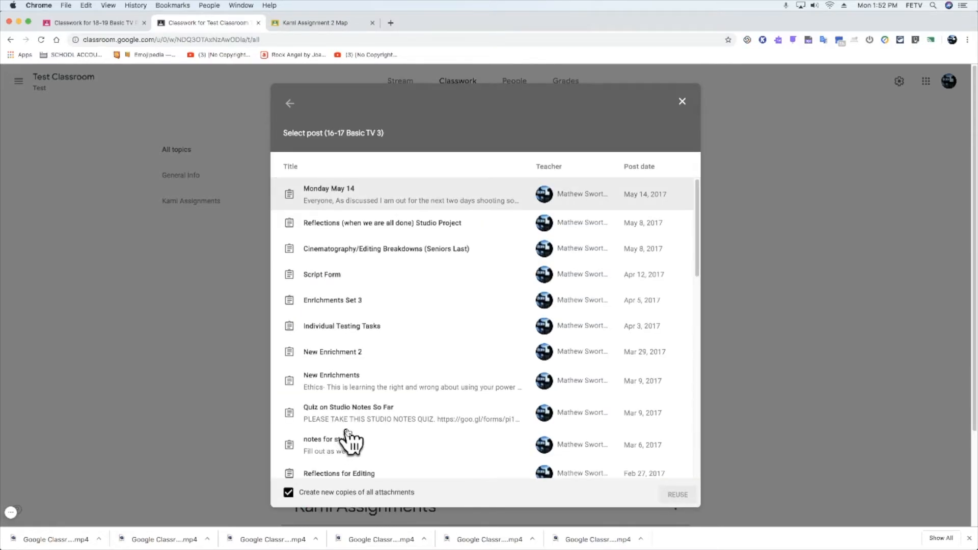
Step: Reuse the Individual Testing Tasks post as an assignment and close its form without assigning it
click(337, 326)
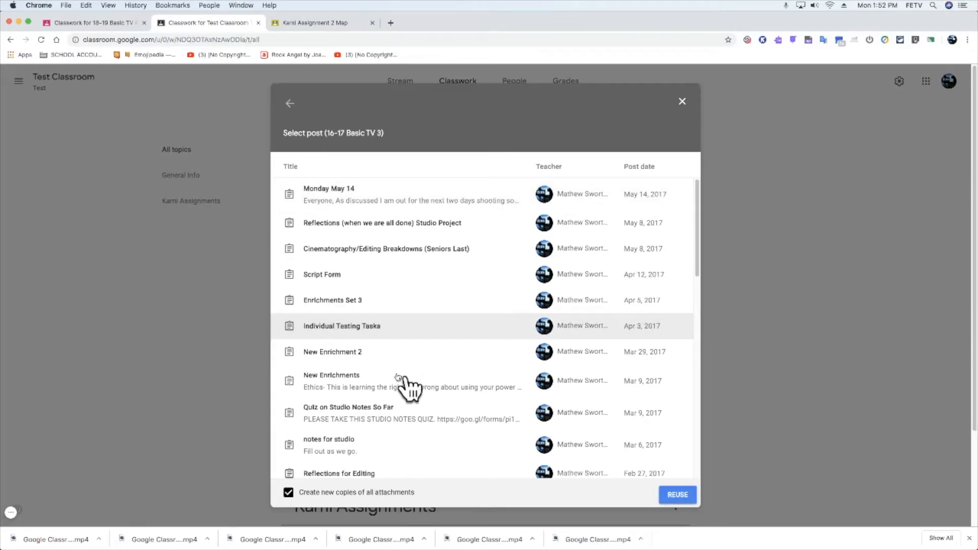
click(688, 500)
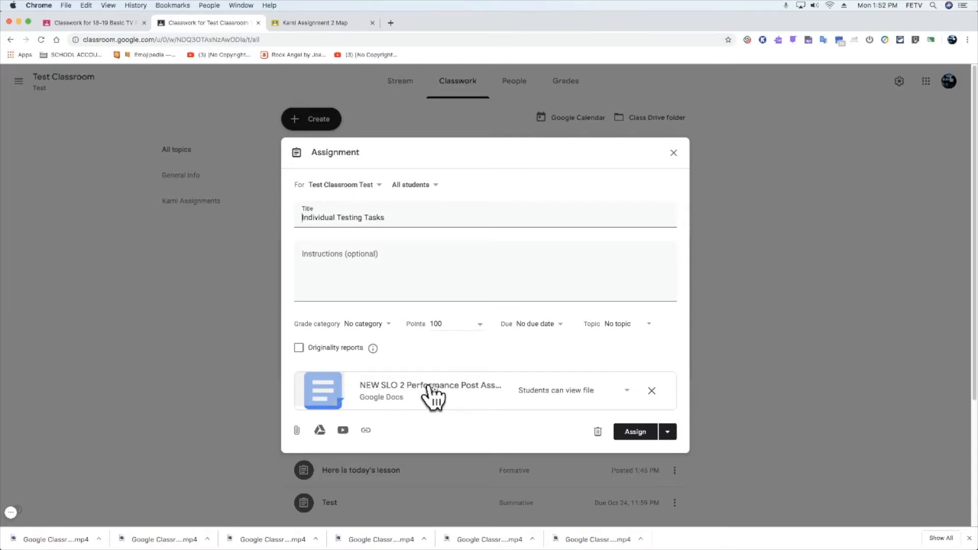
click(675, 153)
click(328, 123)
click(329, 124)
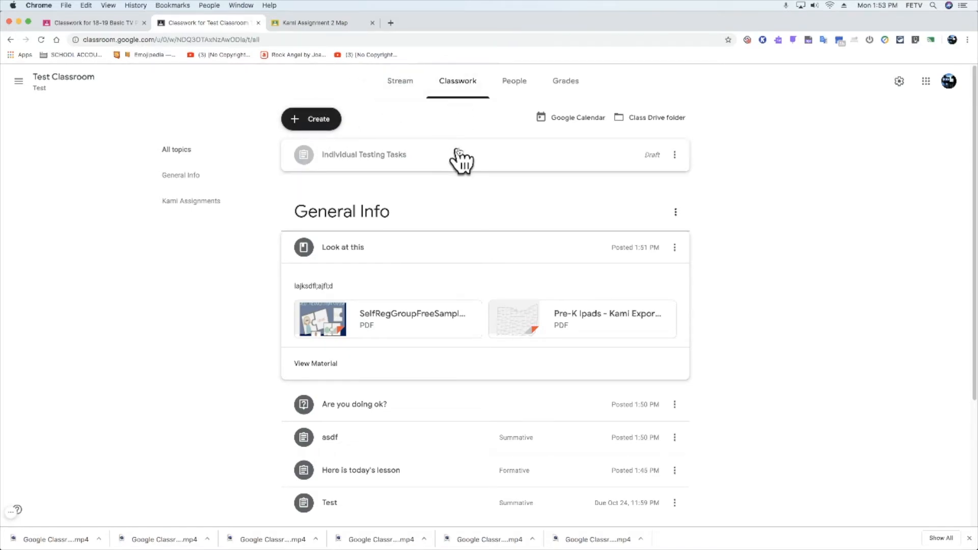
Step: Look over the class's Google Calendar and its Class Drive folder, closing each one after viewing it
click(566, 124)
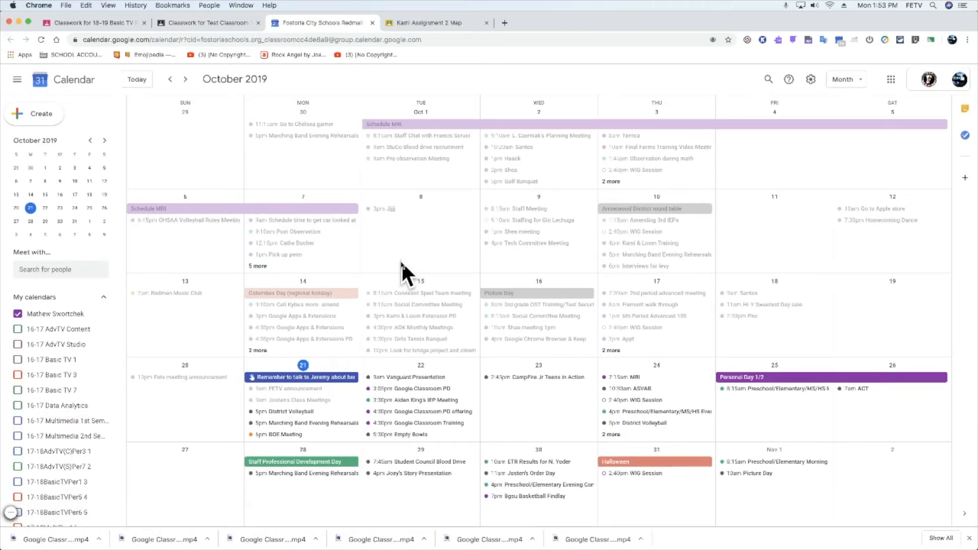
click(372, 22)
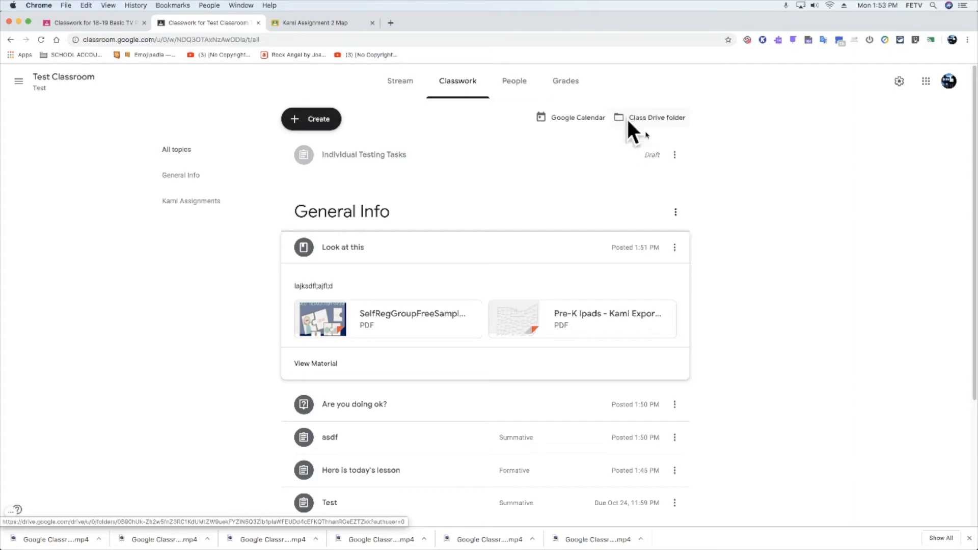
click(653, 119)
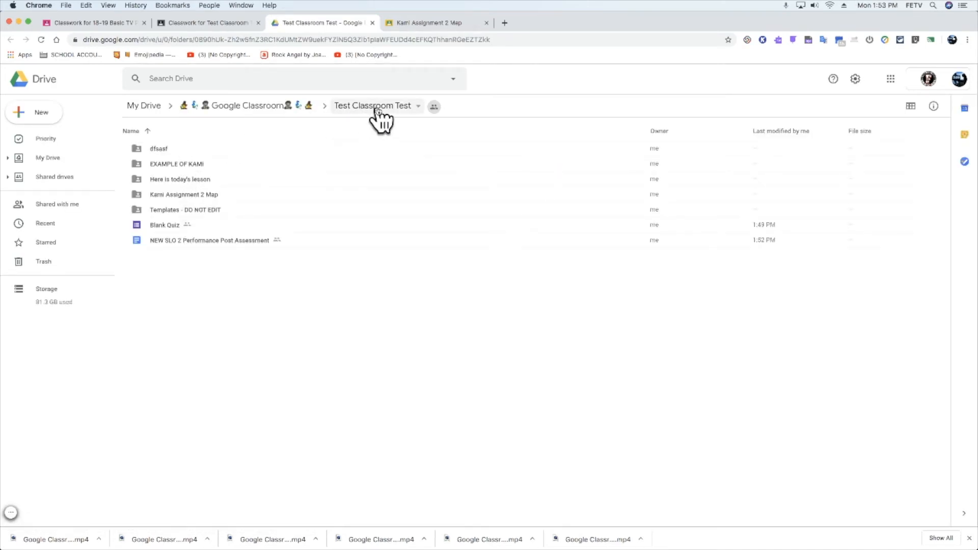
drag(233, 273, 150, 168)
click(372, 23)
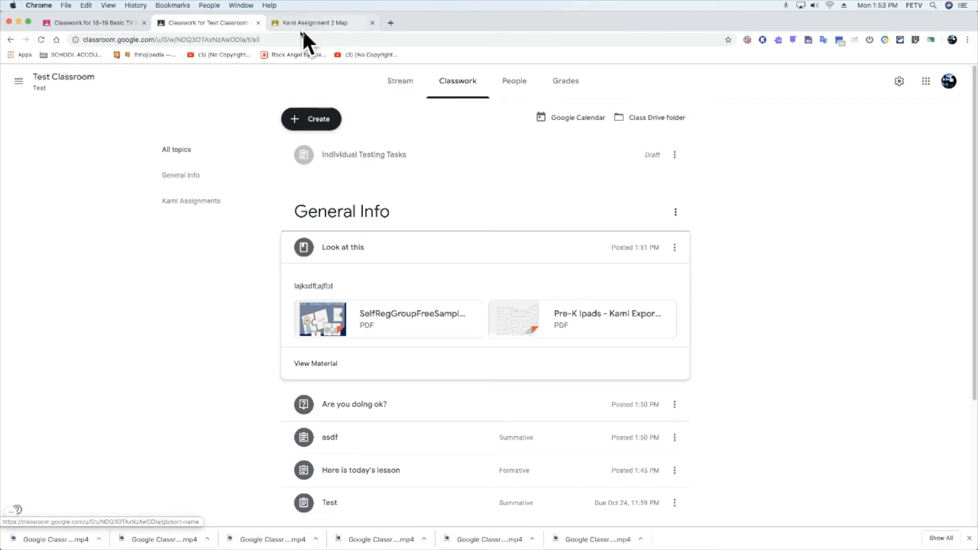
Step: Open Google Drive in a new browser tab and look through the class folders inside the Google Classroom folder
click(391, 23)
click(23, 55)
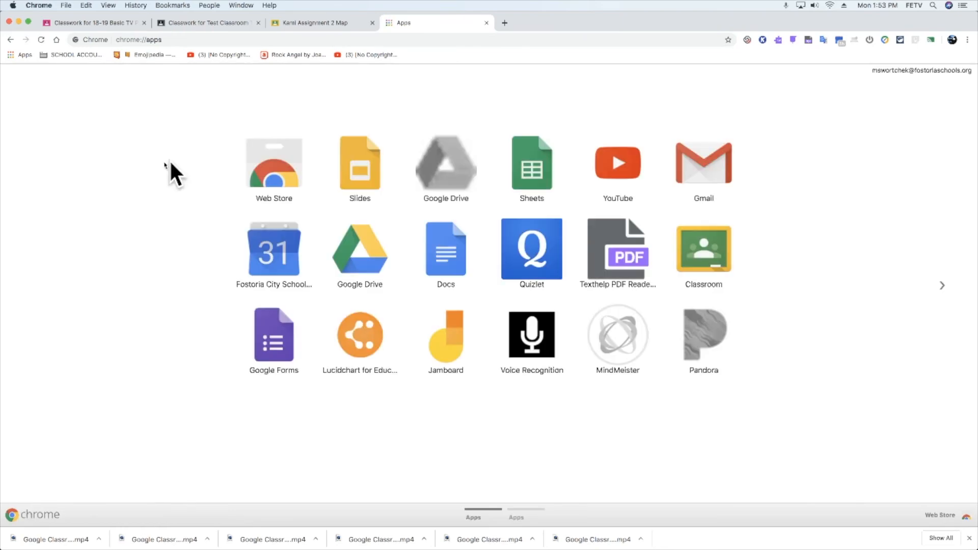
click(361, 246)
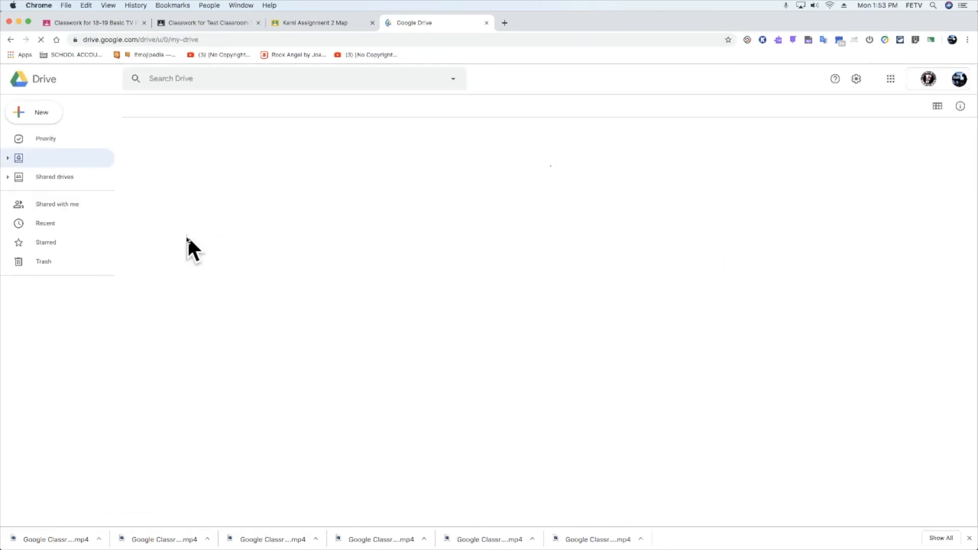
click(186, 178)
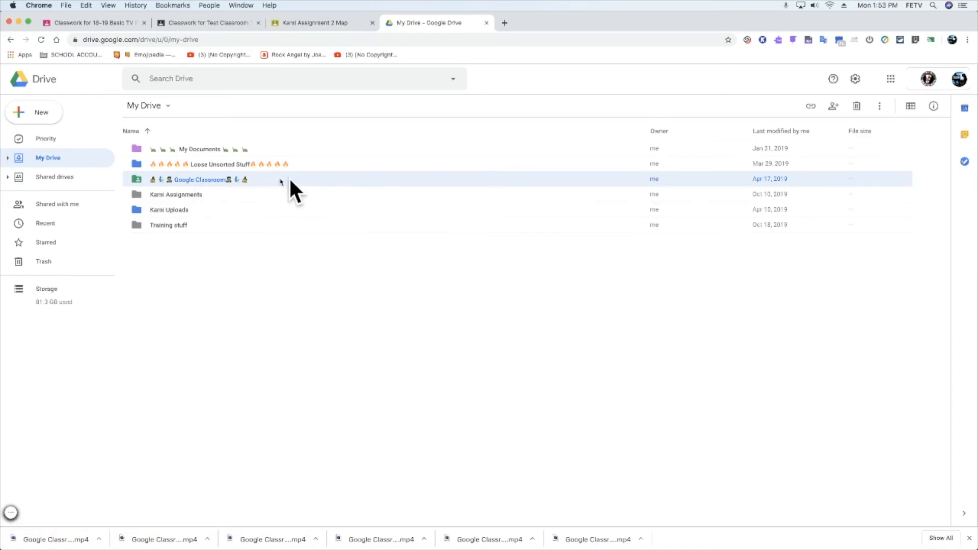
double_click(212, 181)
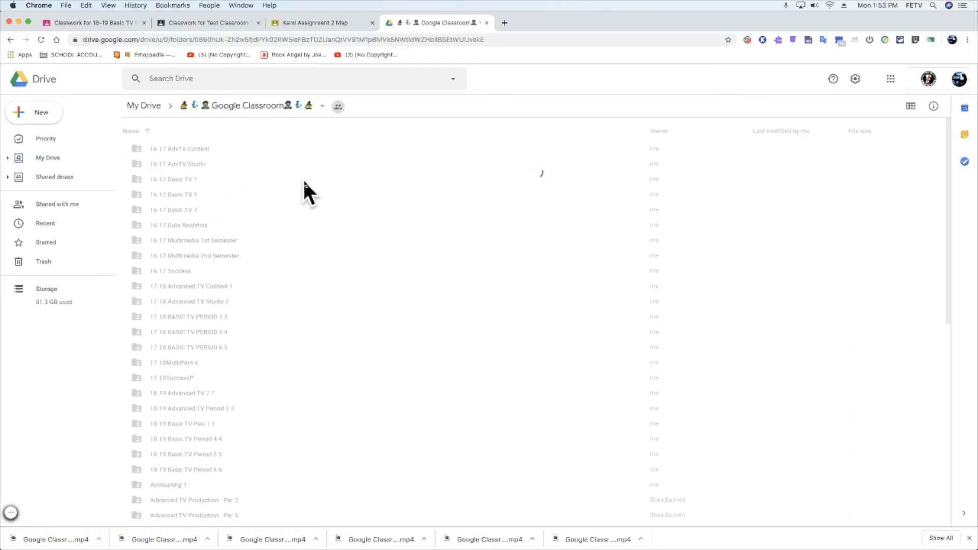
scroll(311, 199, down, 10)
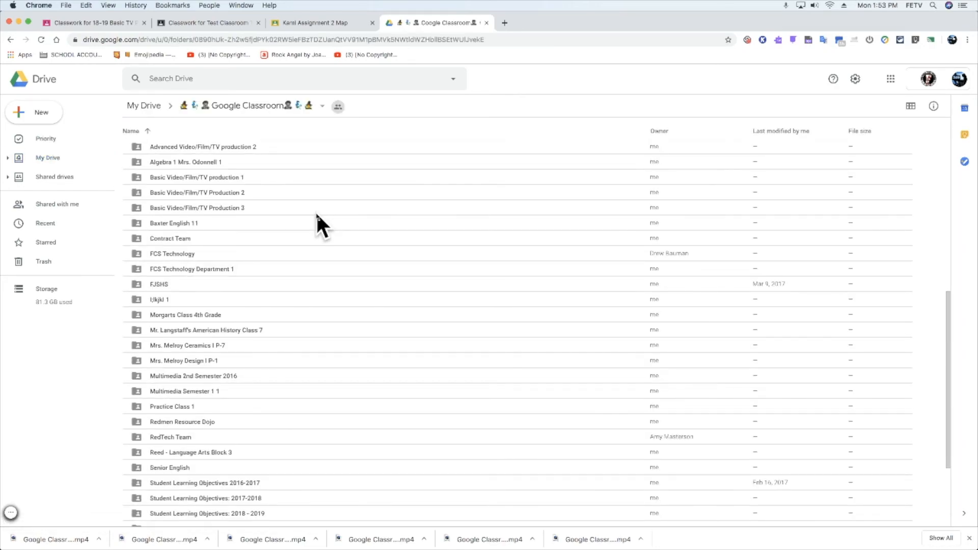
scroll(316, 214, up, 10)
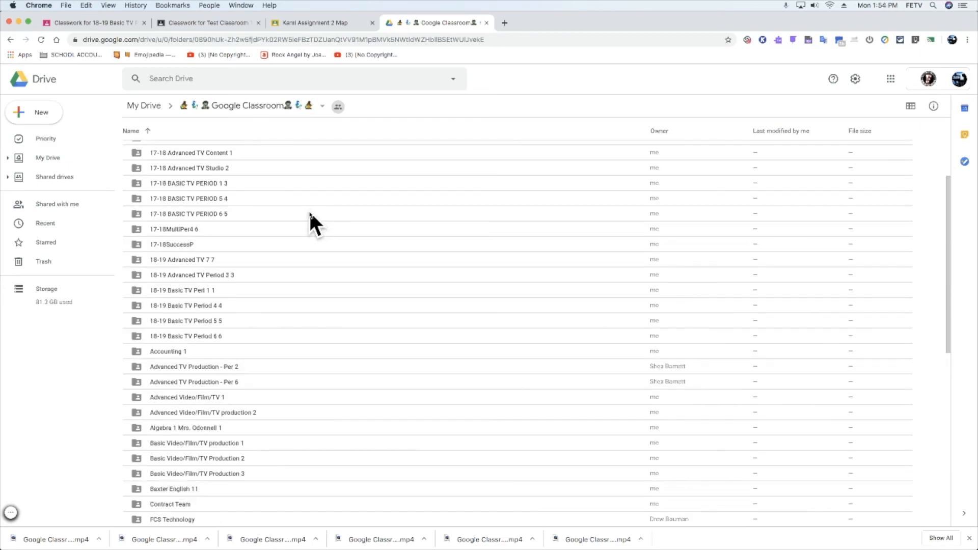
Step: Go back to My Drive to locate the Google Classroom folder, and return to the Test Classroom classwork
click(152, 106)
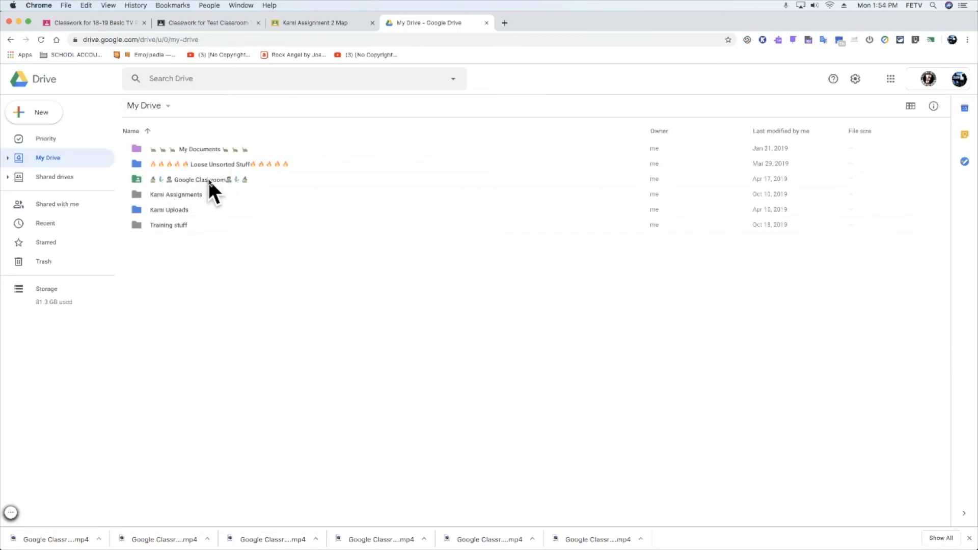
click(203, 181)
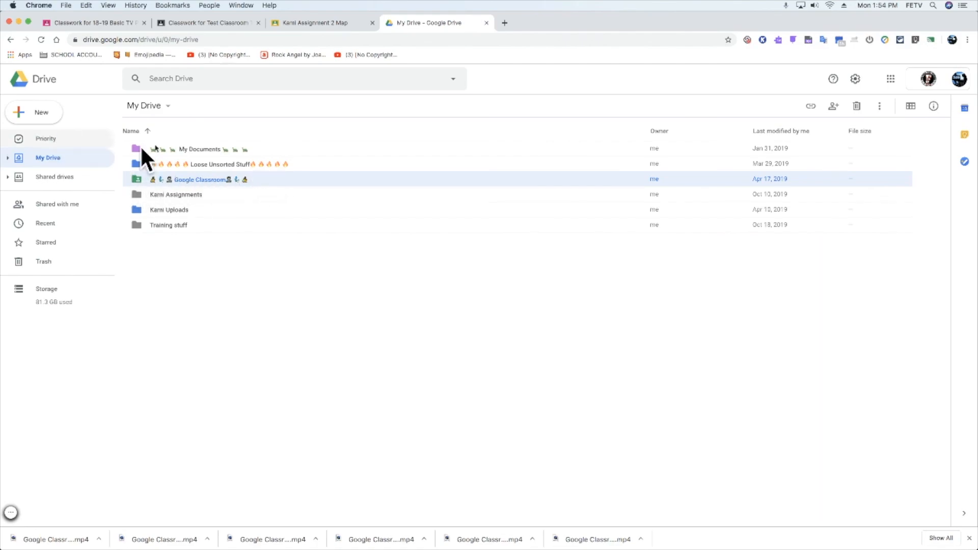
click(215, 22)
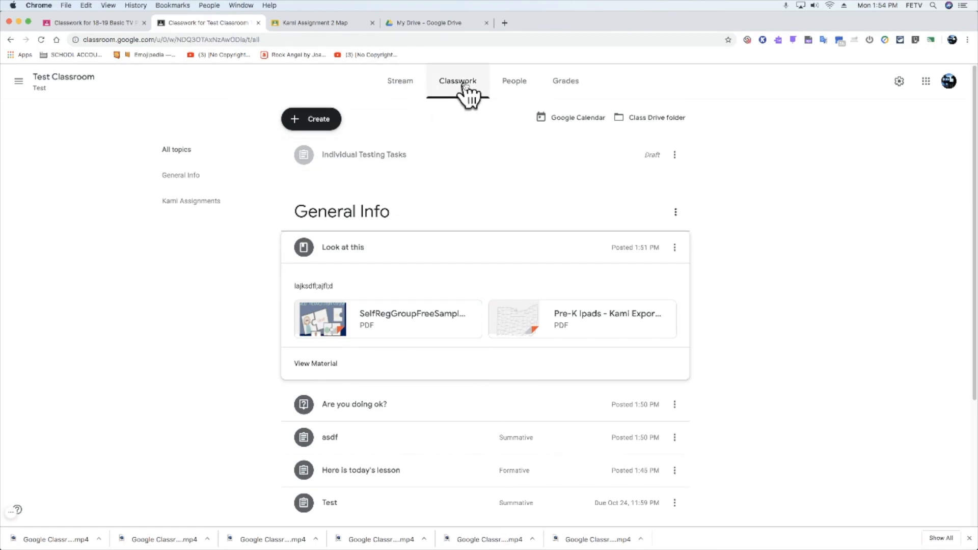